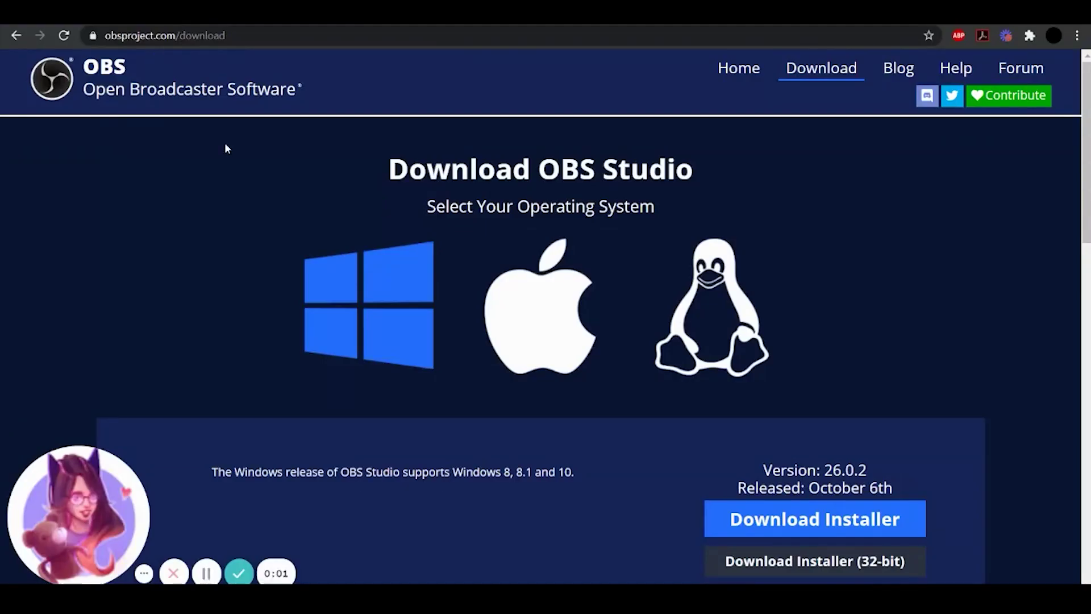
Compare the macOS and Linux download options, then return to the Windows release of OBS 26.0.2
{"action": "left_click_drag", "start_coordinate": [106, 36], "coordinate": [241, 34]}
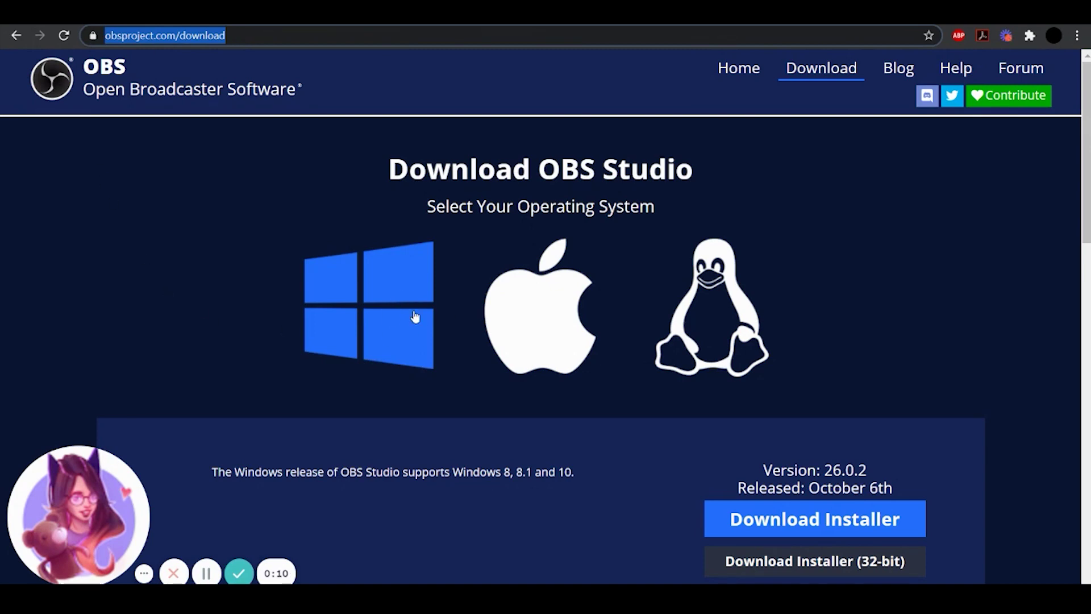
{"action": "left_click", "coordinate": [567, 320]}
{"action": "left_click", "coordinate": [727, 307]}
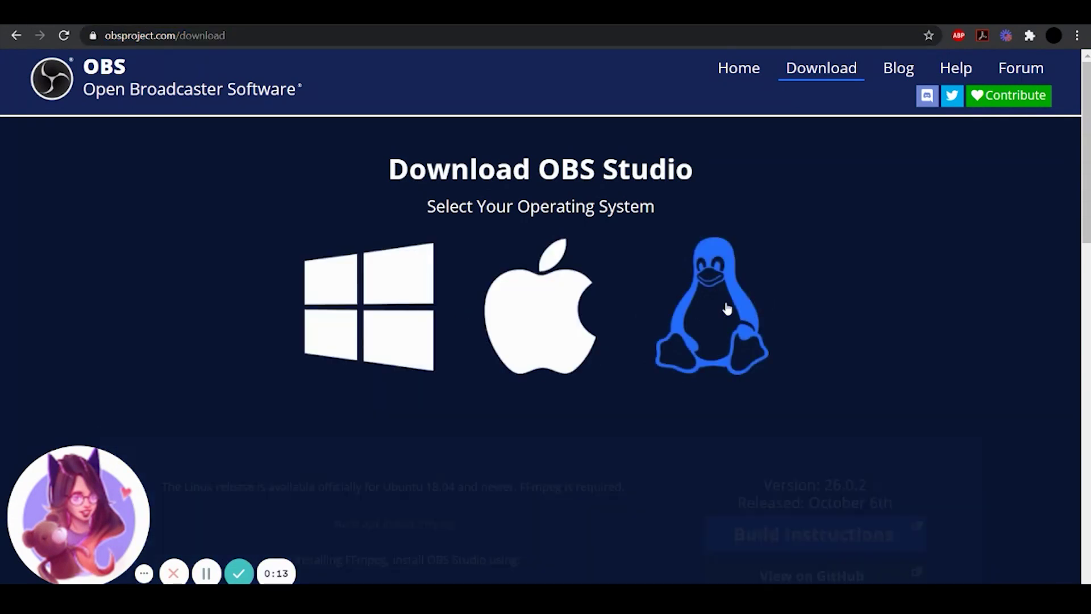
{"action": "left_click", "coordinate": [389, 304]}
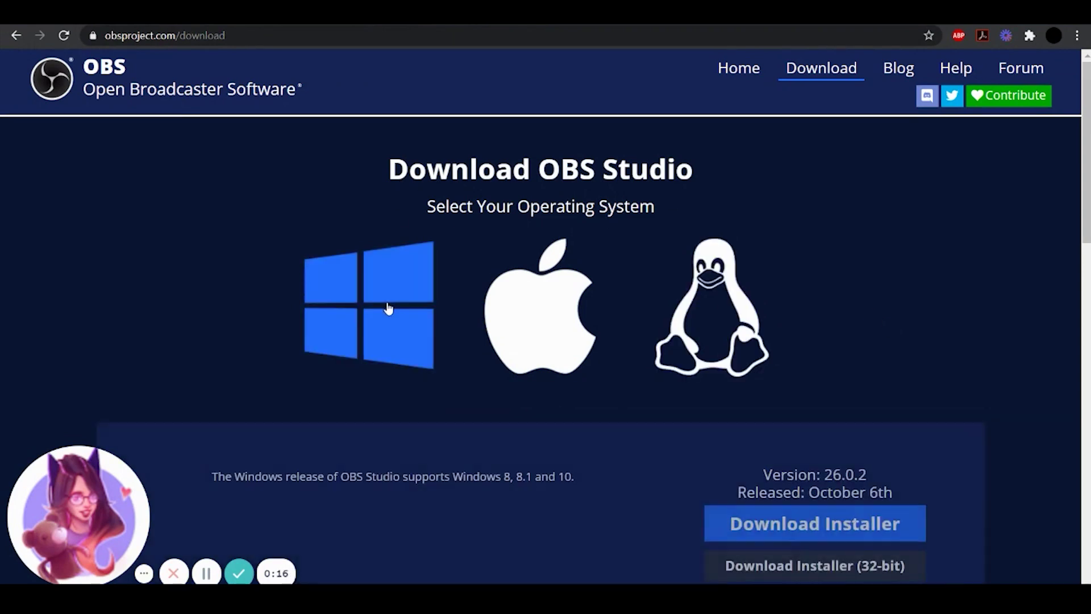
{"action": "scroll", "coordinate": [896, 283], "scroll_direction": "down", "scroll_amount": 3}
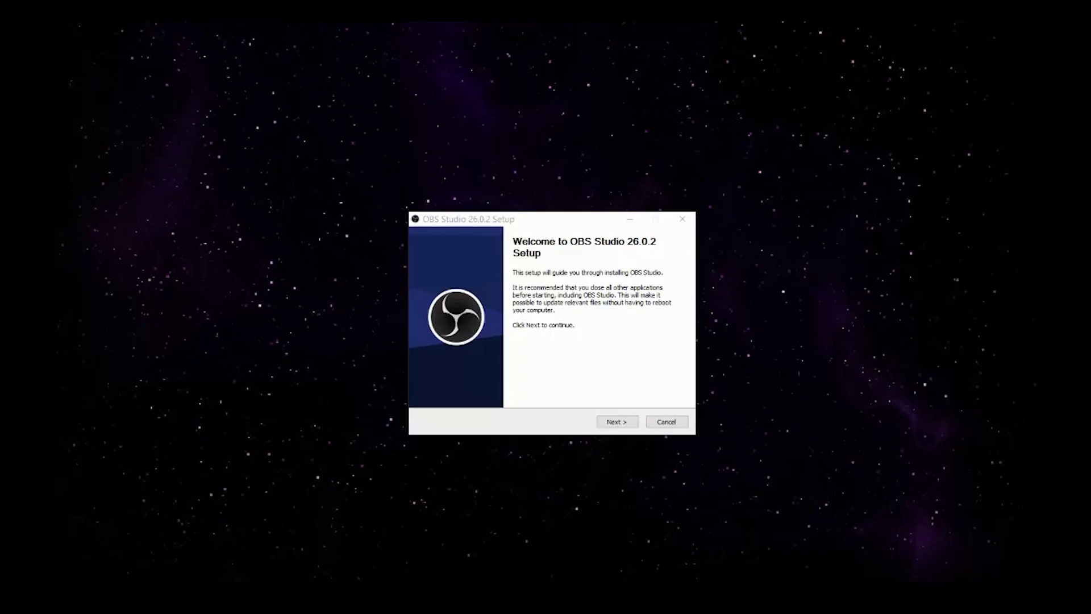
Get past the installer's welcome page, accept the licence, and start installing OBS Studio 26.0.2
{"action": "left_click", "coordinate": [611, 426]}
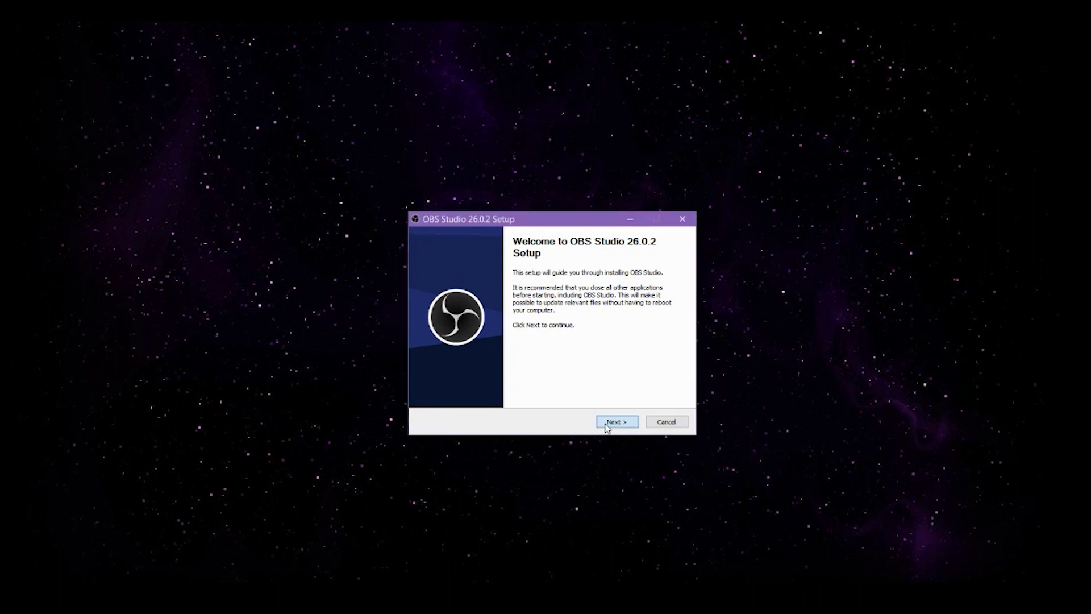
{"action": "left_click", "coordinate": [622, 426]}
{"action": "left_click", "coordinate": [615, 426]}
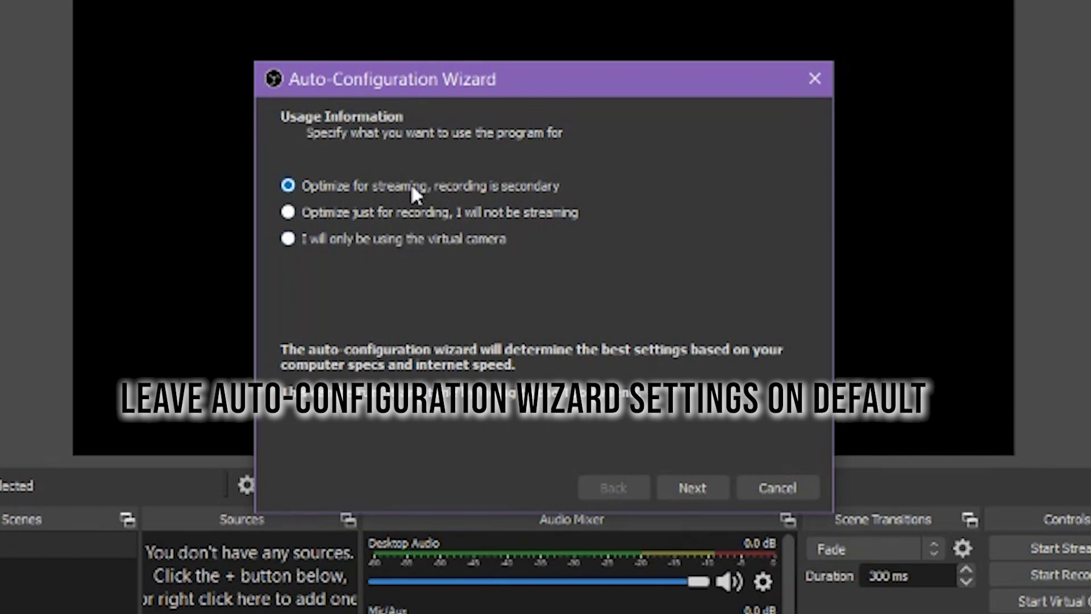
Keep 'Optimize for streaming' and the default 1920x1080 resolution and FPS, then switch to Twitch
{"action": "left_click", "coordinate": [692, 488]}
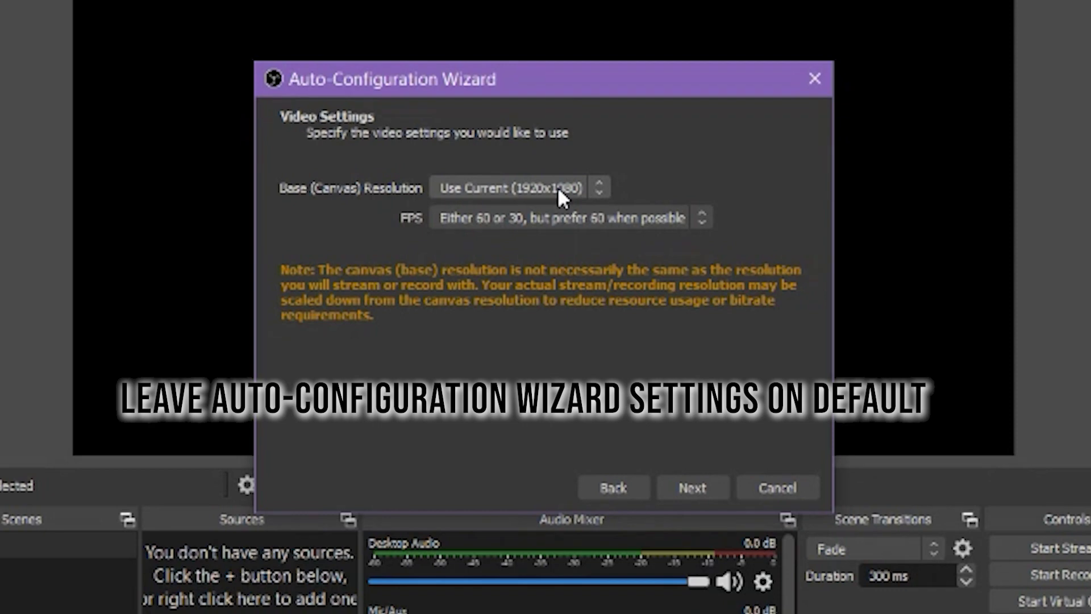
{"action": "left_click", "coordinate": [627, 218]}
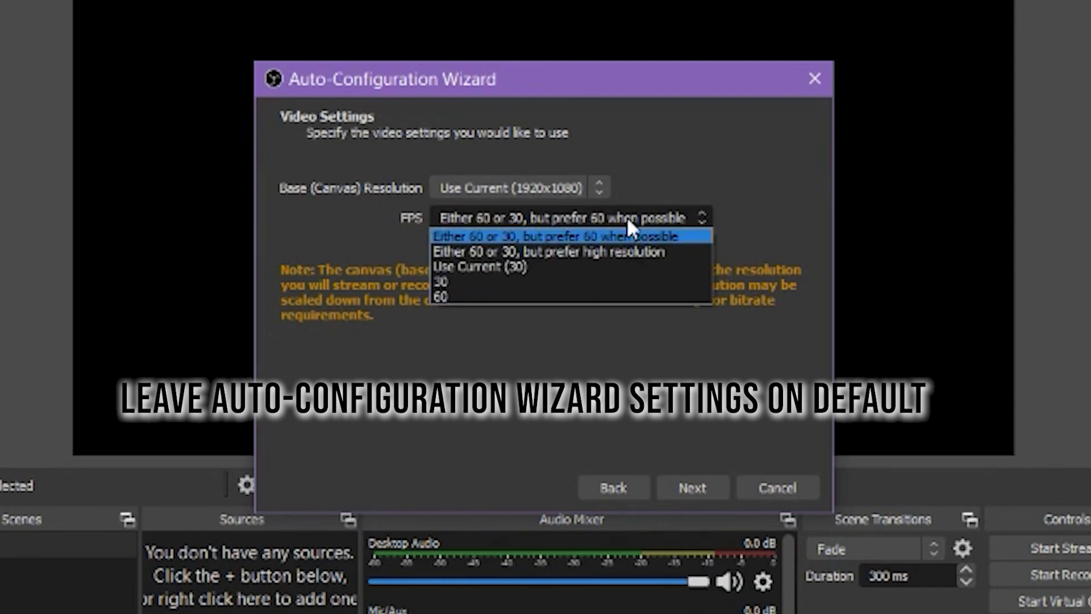
{"action": "left_click", "coordinate": [627, 217]}
{"action": "left_click", "coordinate": [541, 187]}
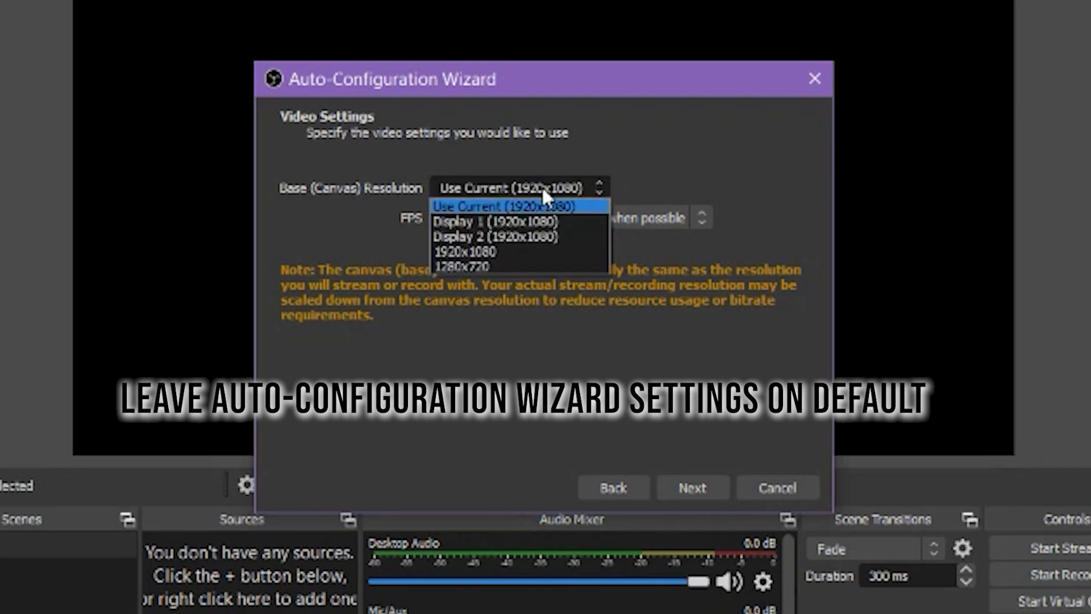
{"action": "left_click", "coordinate": [541, 186]}
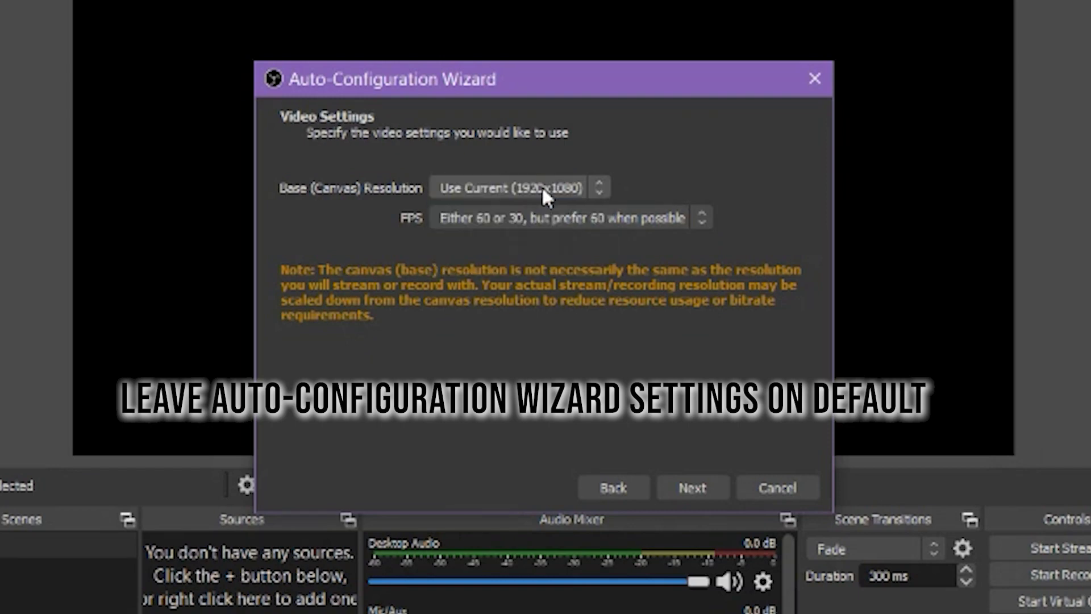
{"action": "left_click", "coordinate": [701, 493]}
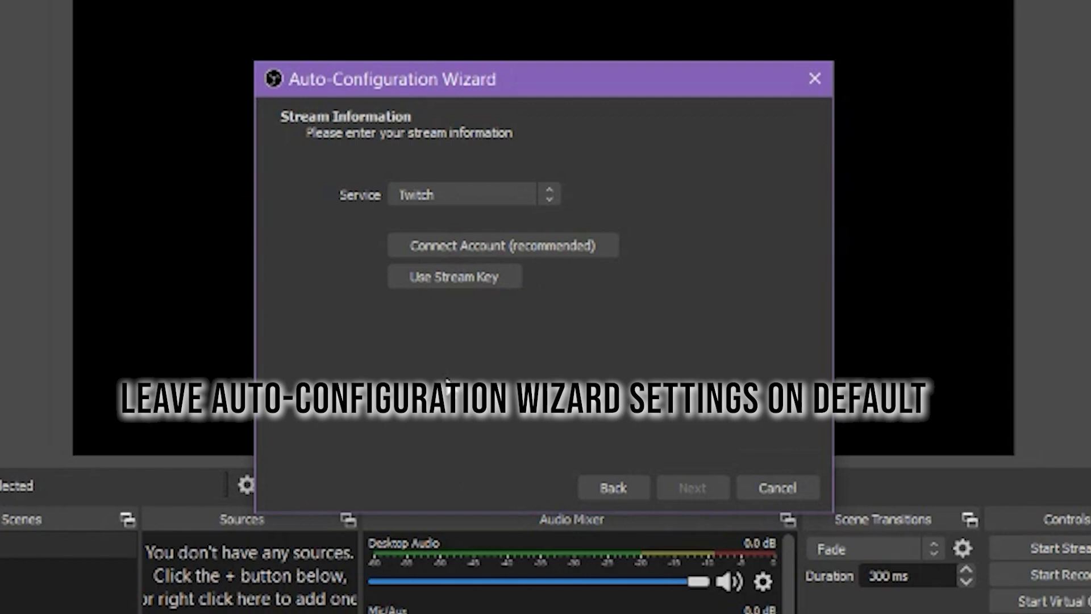
{"action": "left_click", "coordinate": [490, 245]}
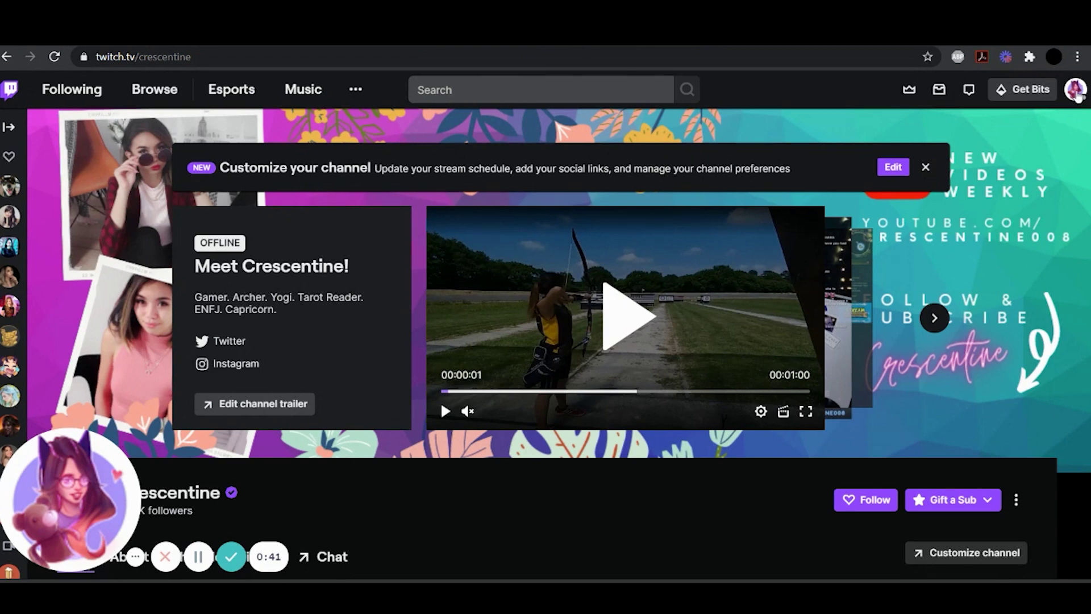
Copy the primary stream key from the Creator Dashboard's Preferences > Channel page
{"action": "left_click", "coordinate": [1075, 91]}
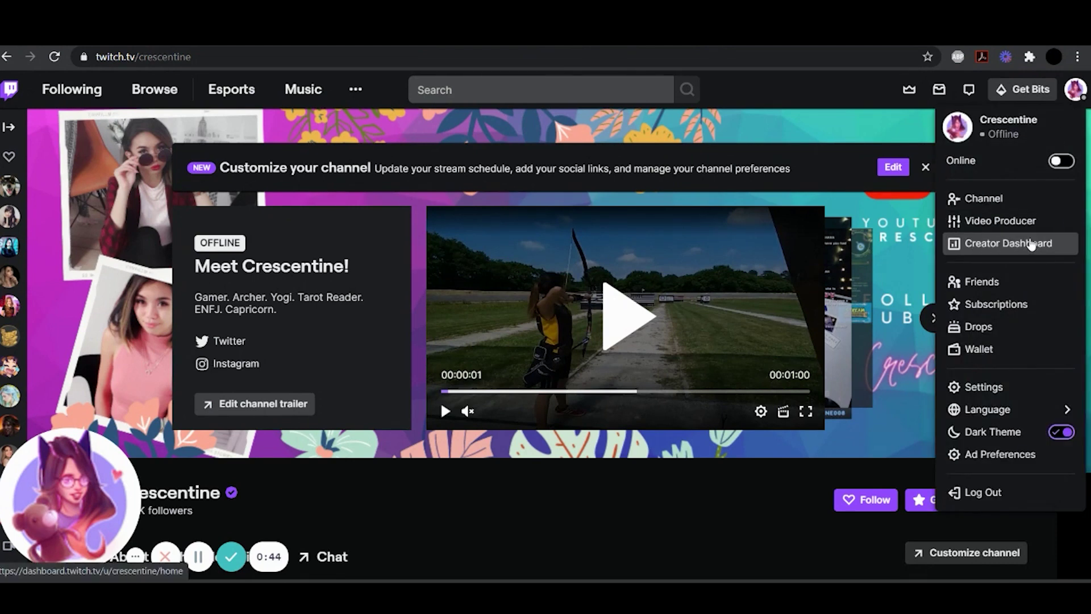
{"action": "left_click", "coordinate": [1031, 244]}
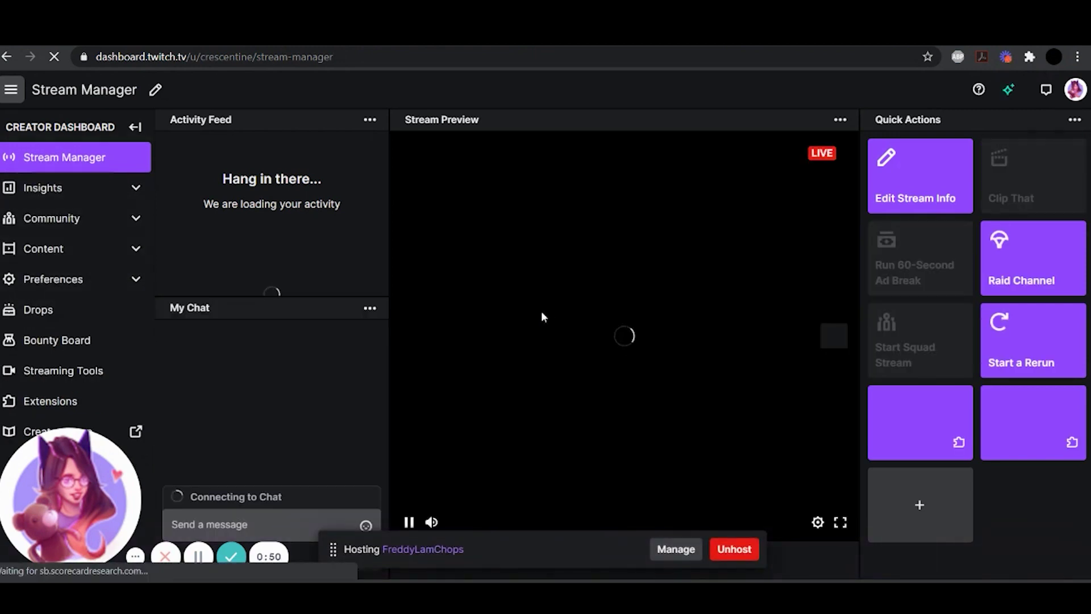
{"action": "left_click", "coordinate": [77, 278]}
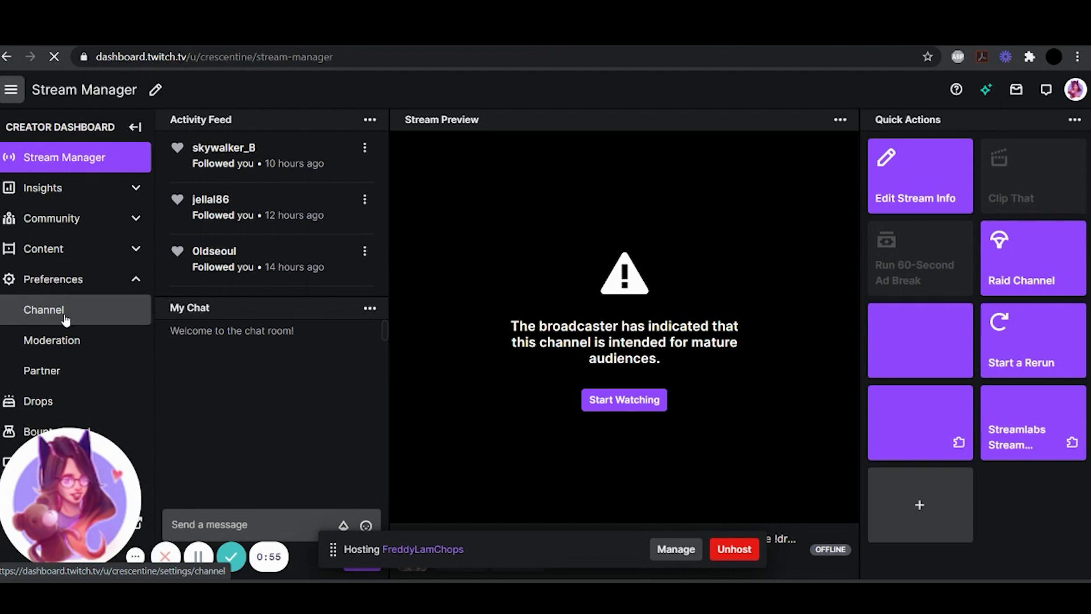
{"action": "left_click", "coordinate": [65, 317]}
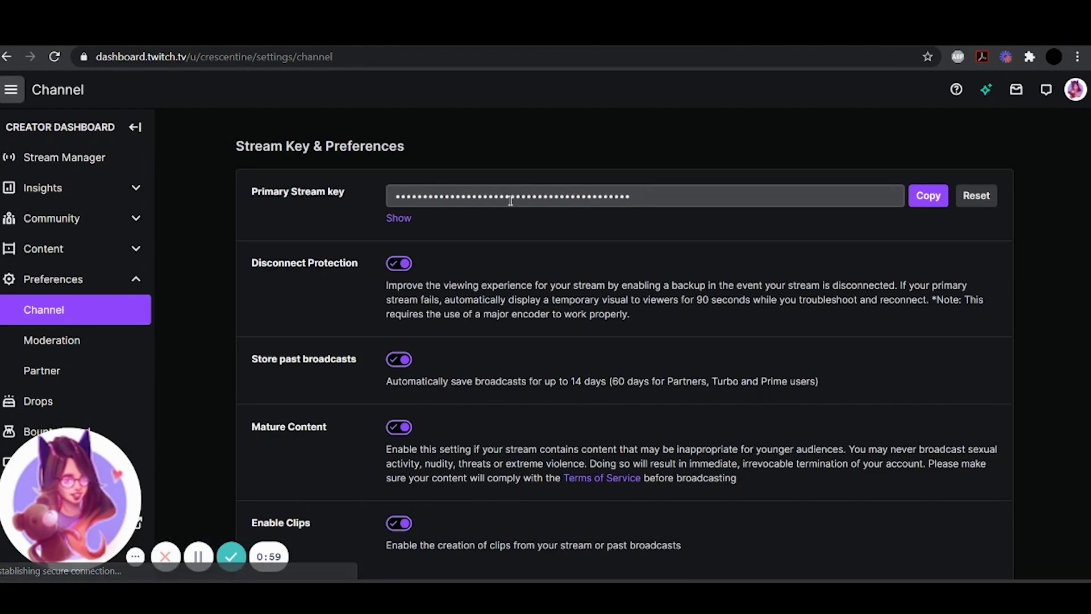
{"action": "left_click", "coordinate": [930, 198]}
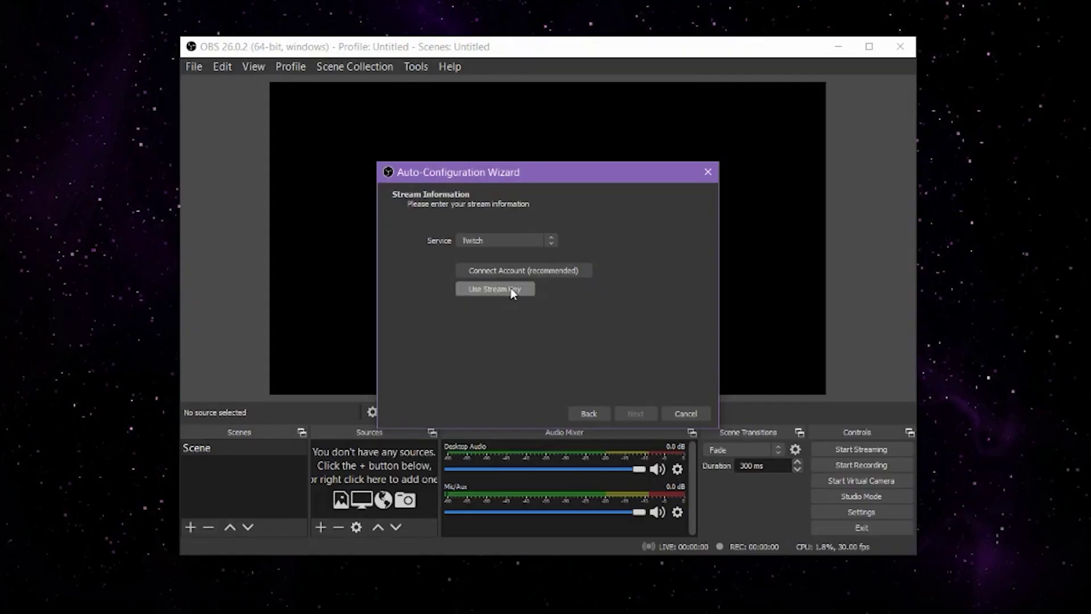
Paste the Twitch stream key, skip bitrate estimation, apply the 2500-bitrate settings, and maximise OBS
{"action": "left_click", "coordinate": [513, 292]}
{"action": "key", "text": "ctrl+v"}
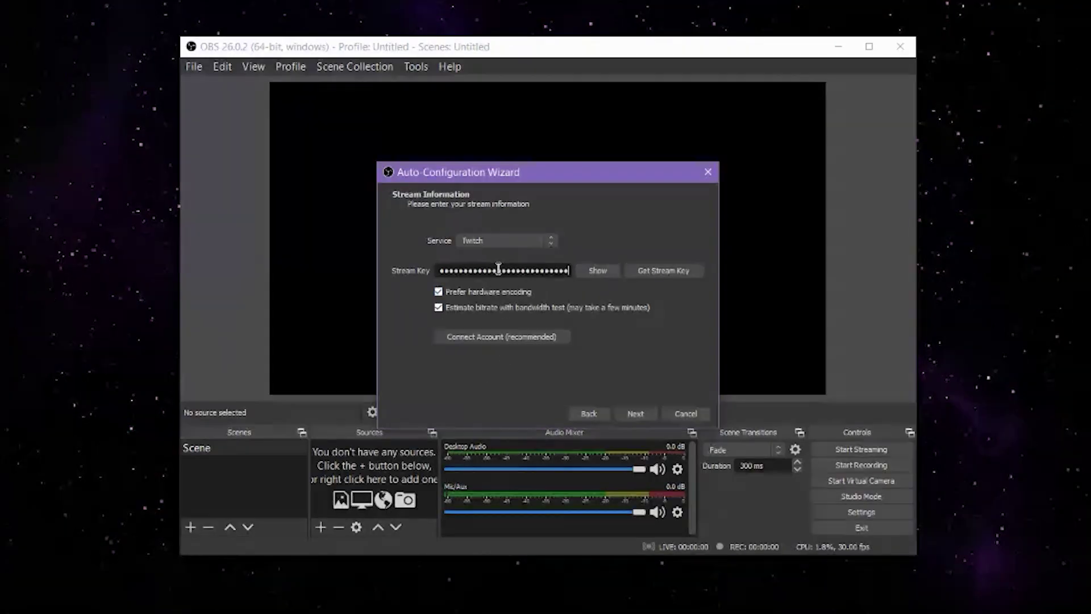
{"action": "left_click", "coordinate": [588, 308]}
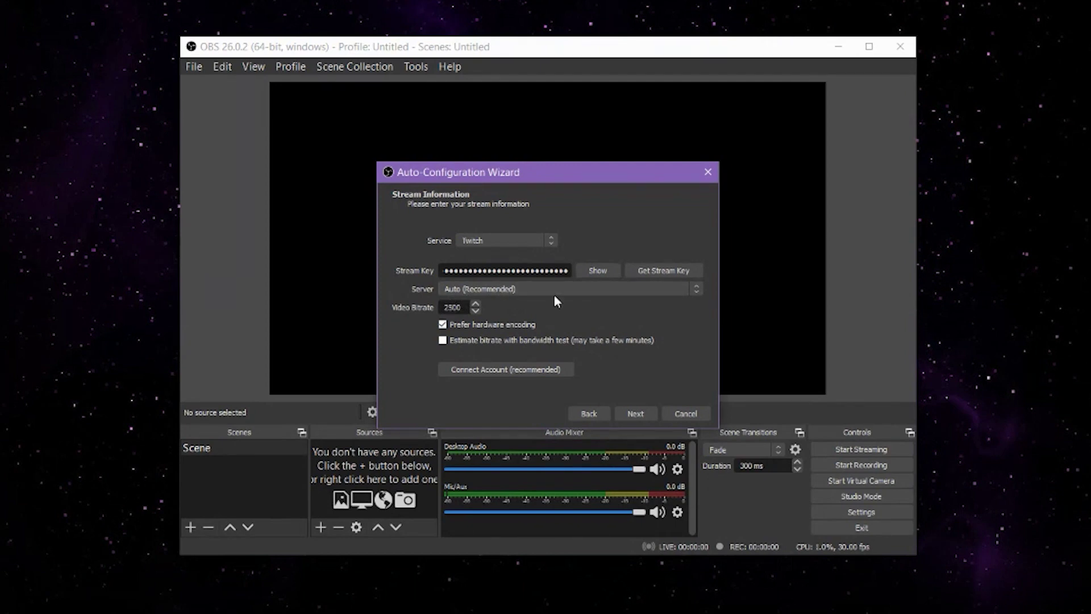
{"action": "left_click", "coordinate": [634, 413]}
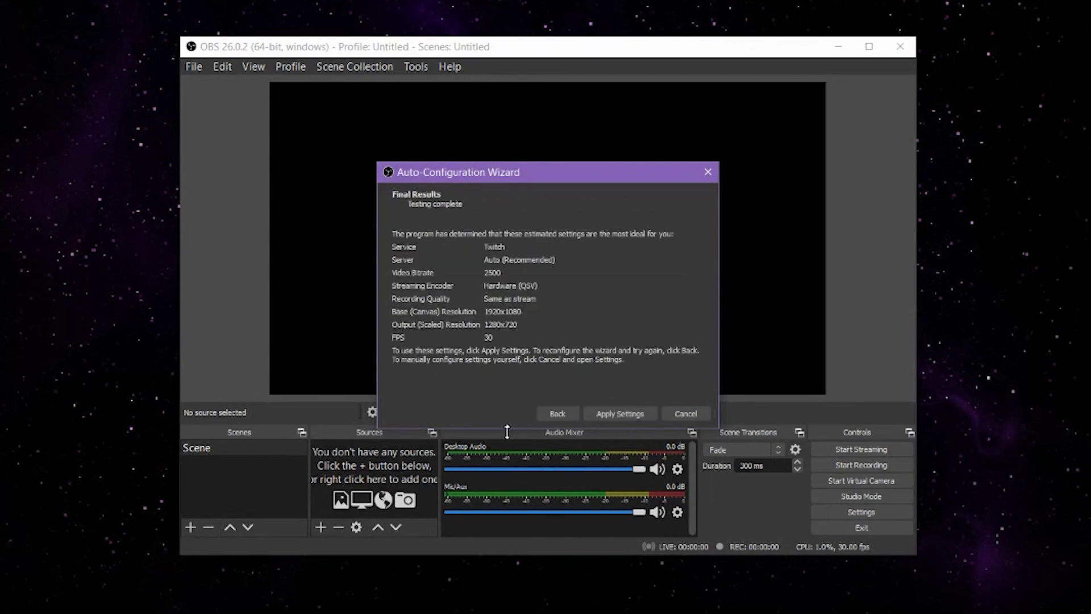
{"action": "left_click", "coordinate": [632, 417]}
{"action": "key", "text": "super+Up"}
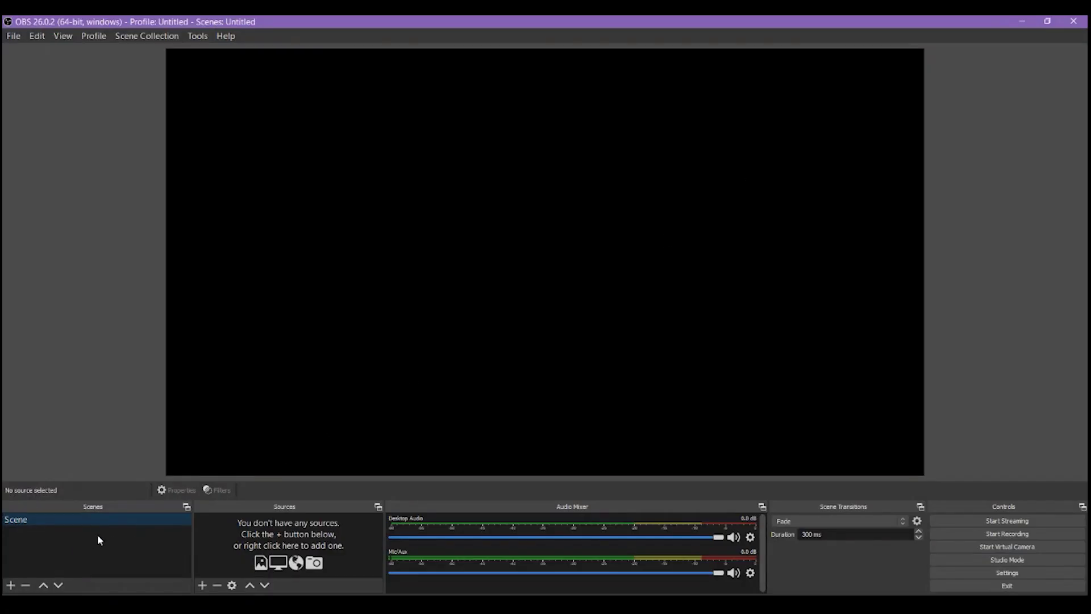
Add a new scene named 'Streaming'
{"action": "left_click", "coordinate": [10, 585]}
{"action": "left_click_drag", "start_coordinate": [458, 314], "coordinate": [363, 315]}
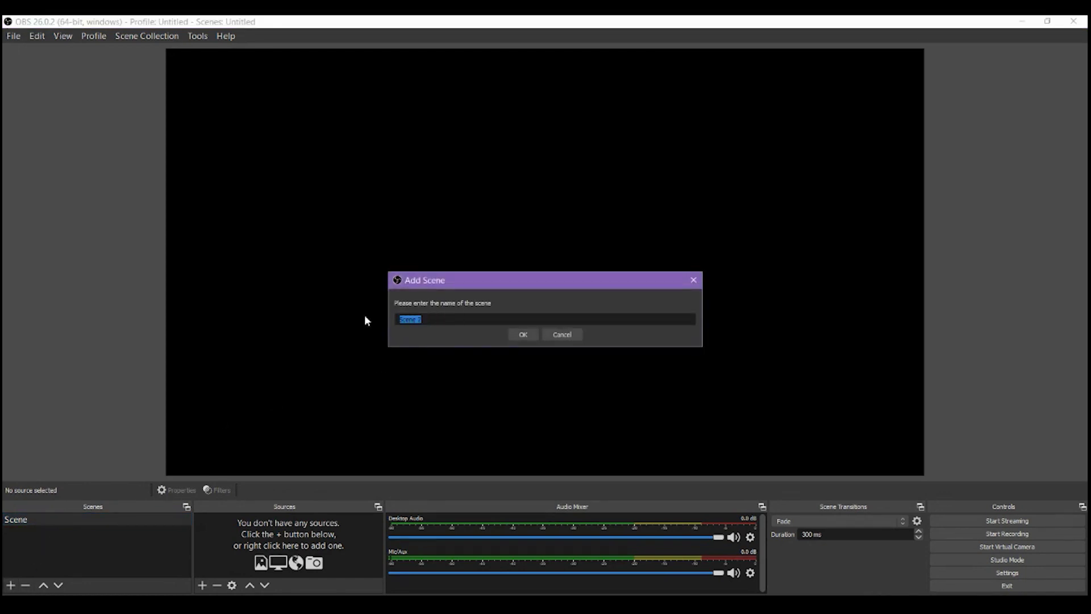
{"action": "type", "text": "Streaming"}
{"action": "key", "text": "Return"}
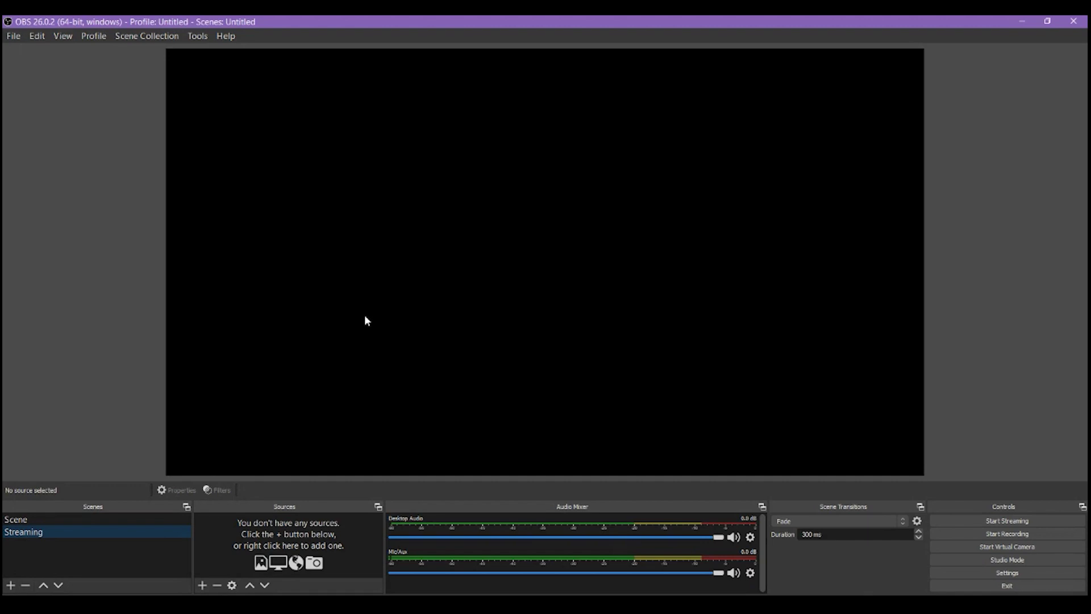
Add a Video Capture Device source named 'Webcam', shrink it, and place it bottom-right
{"action": "left_click", "coordinate": [202, 585]}
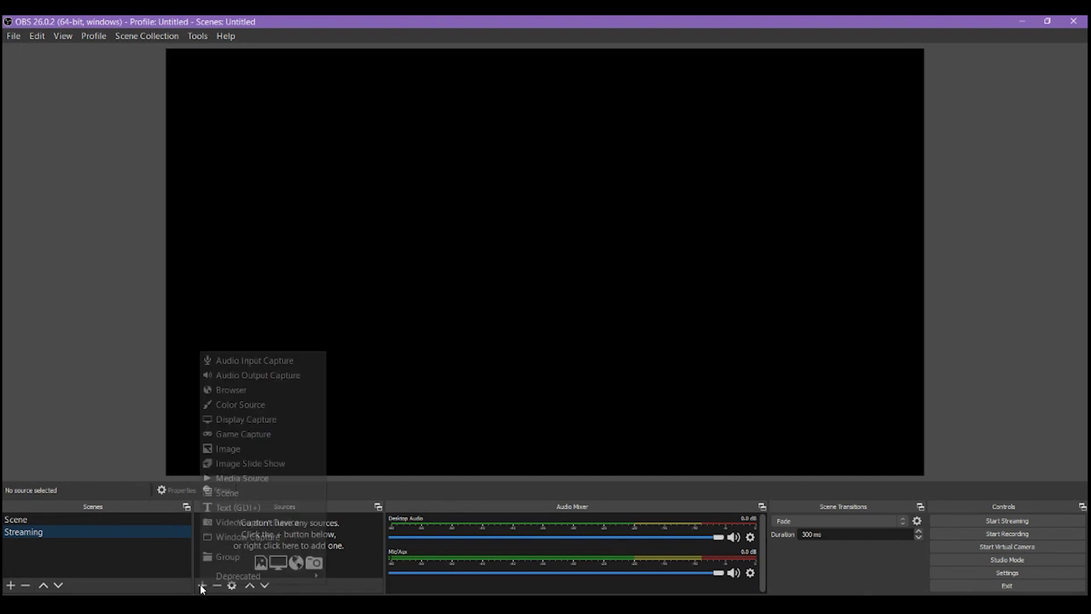
{"action": "left_click", "coordinate": [260, 523]}
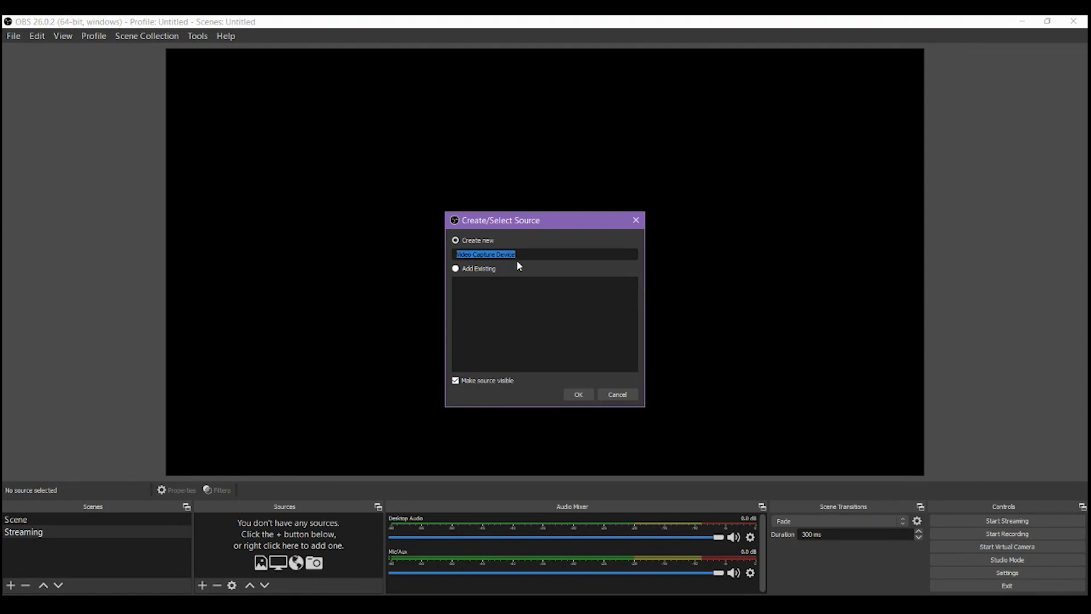
{"action": "type", "text": "Webcam"}
{"action": "left_click", "coordinate": [579, 394]}
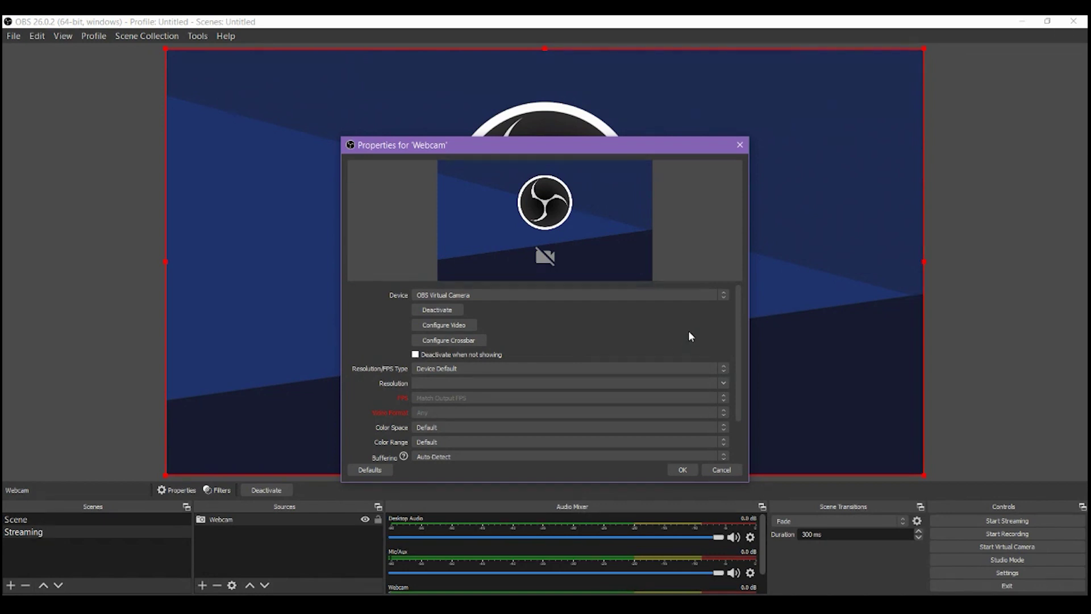
{"action": "left_click_drag", "start_coordinate": [740, 384], "coordinate": [743, 435]}
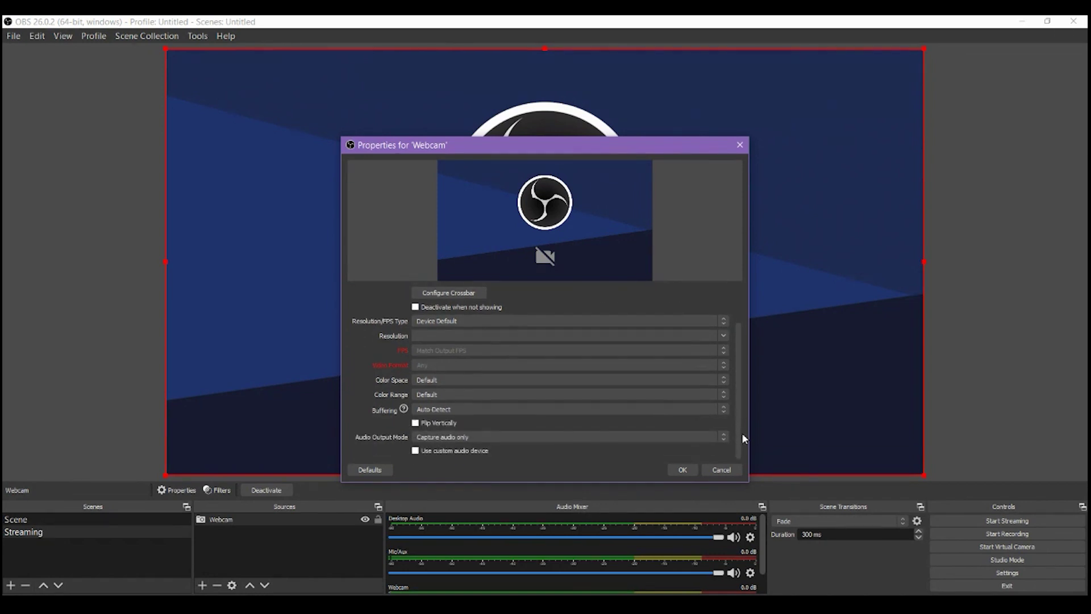
{"action": "left_click", "coordinate": [684, 470]}
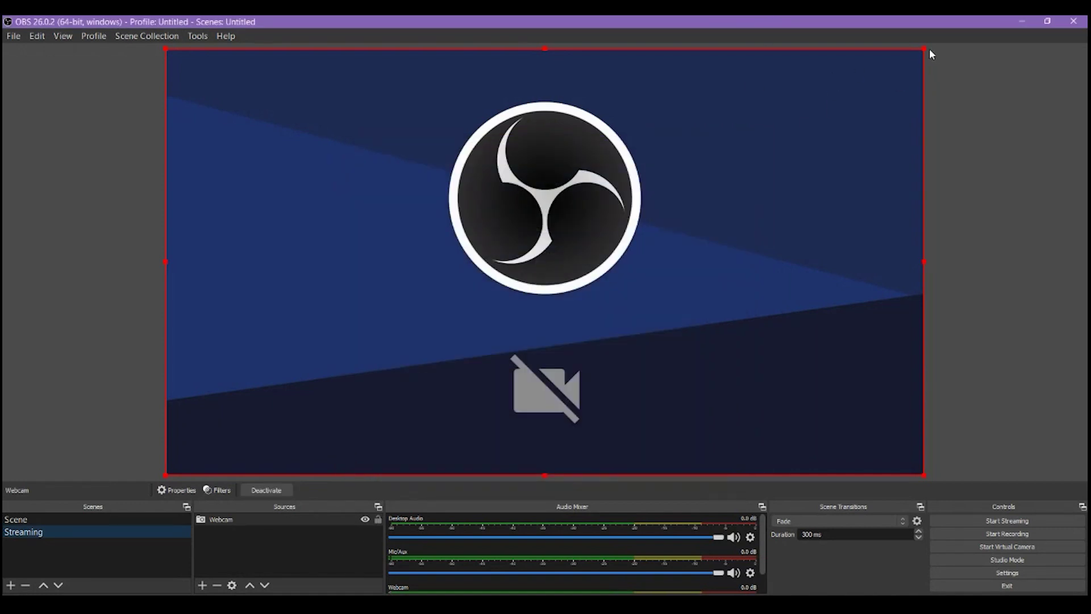
{"action": "left_click_drag", "start_coordinate": [930, 51], "coordinate": [374, 386]}
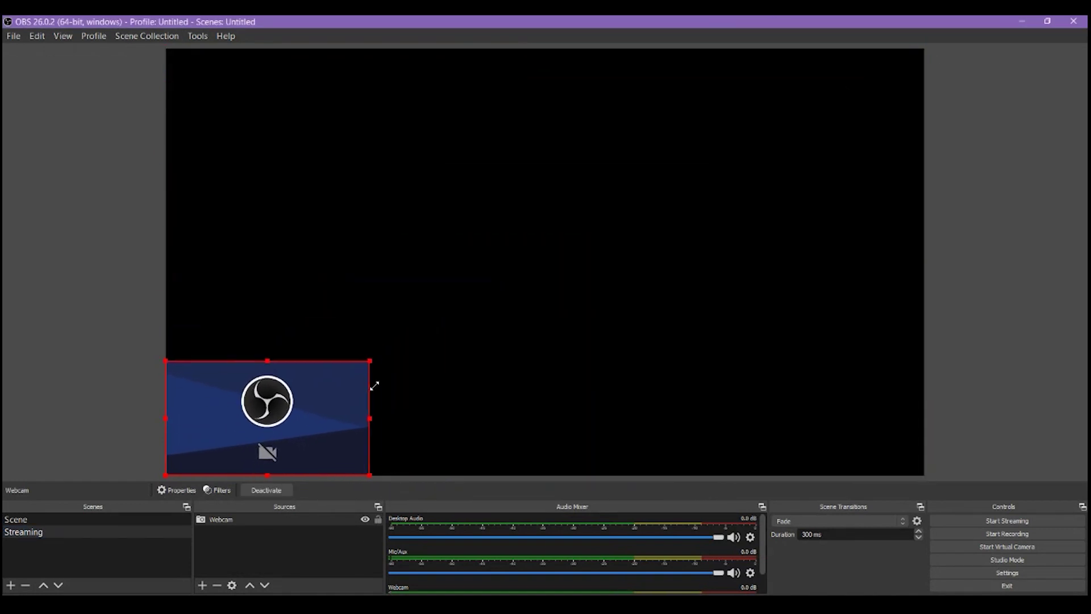
{"action": "left_click_drag", "start_coordinate": [314, 424], "coordinate": [866, 419]}
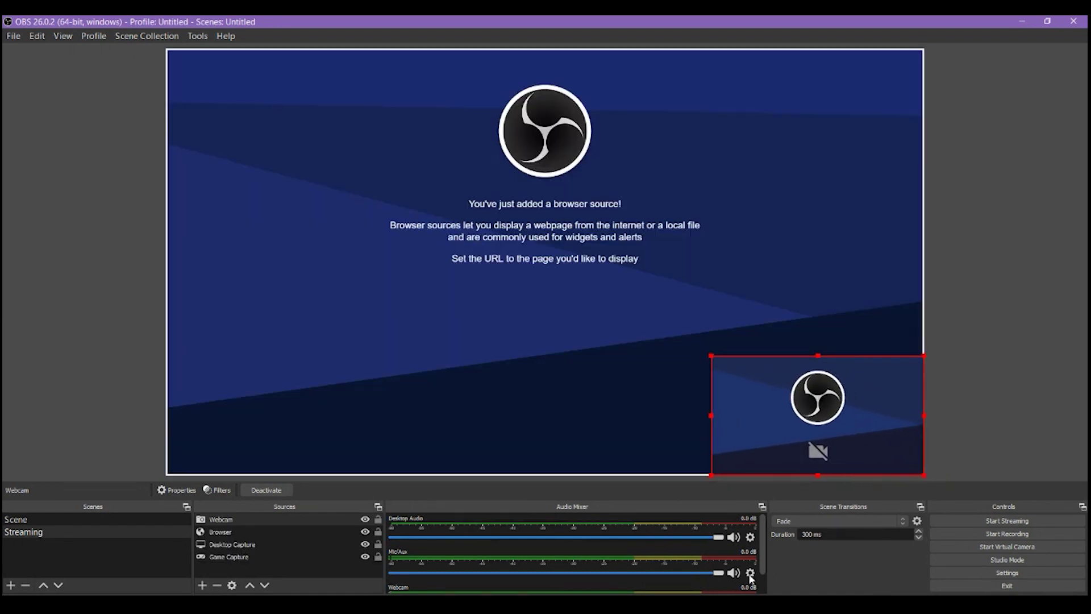
Confirm the Mic/Aux properties with Default kept as the microphone device
{"action": "left_click", "coordinate": [750, 572]}
{"action": "left_click", "coordinate": [786, 546]}
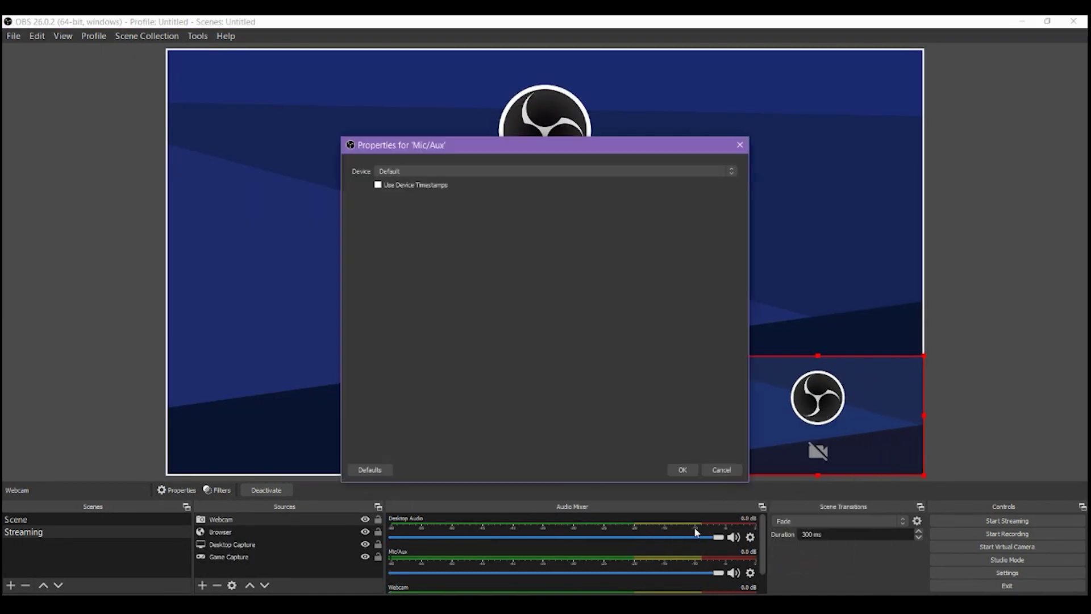
{"action": "left_click", "coordinate": [612, 170]}
{"action": "left_click", "coordinate": [545, 190]}
{"action": "left_click", "coordinate": [680, 470]}
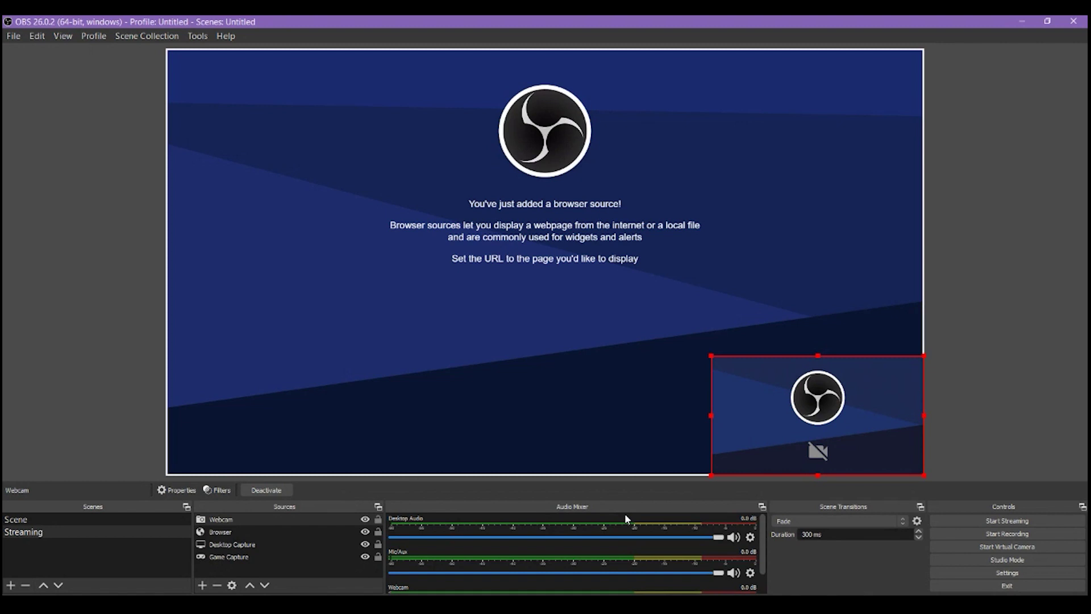
Set Desktop Audio to the Haut-parleurs speakers at -3.8 dB, then mute Desktop Audio and Mic/Aux
{"action": "left_click", "coordinate": [750, 537]}
{"action": "left_click", "coordinate": [764, 506]}
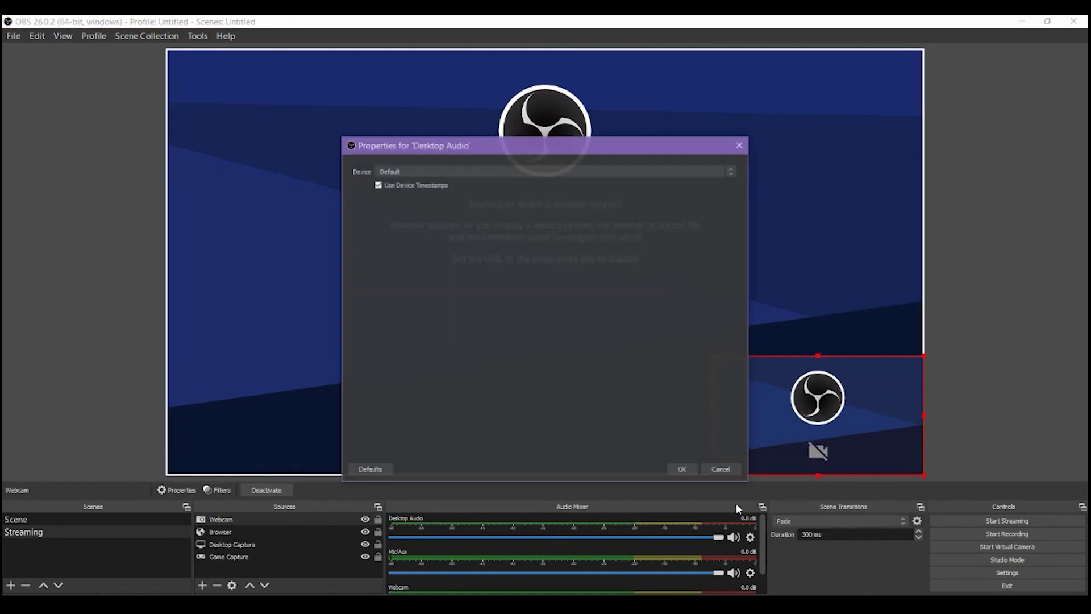
{"action": "left_click", "coordinate": [539, 171]}
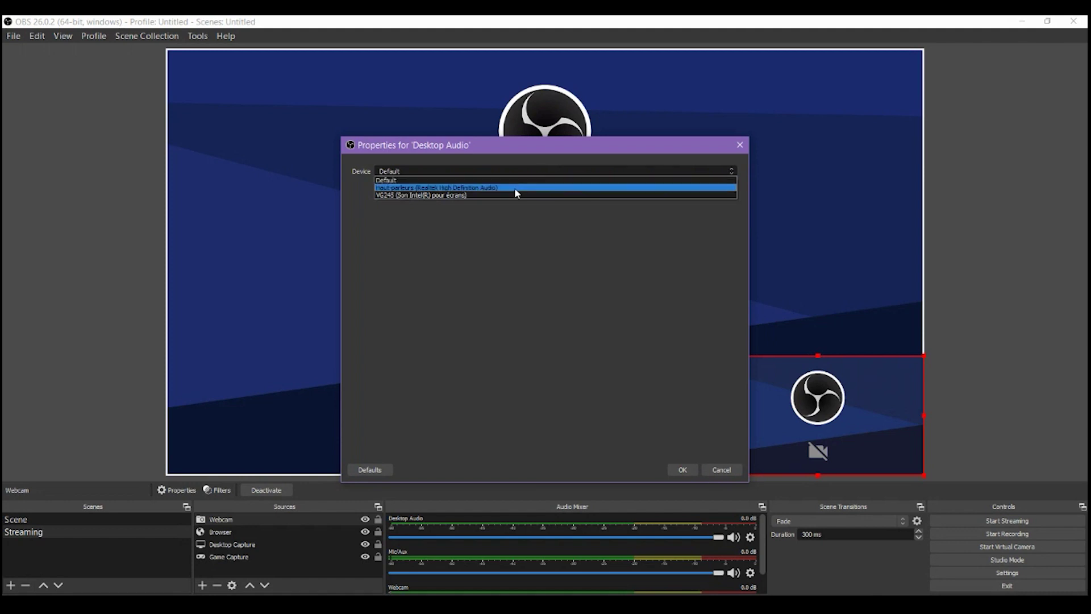
{"action": "left_click", "coordinate": [517, 188]}
{"action": "left_click", "coordinate": [690, 469]}
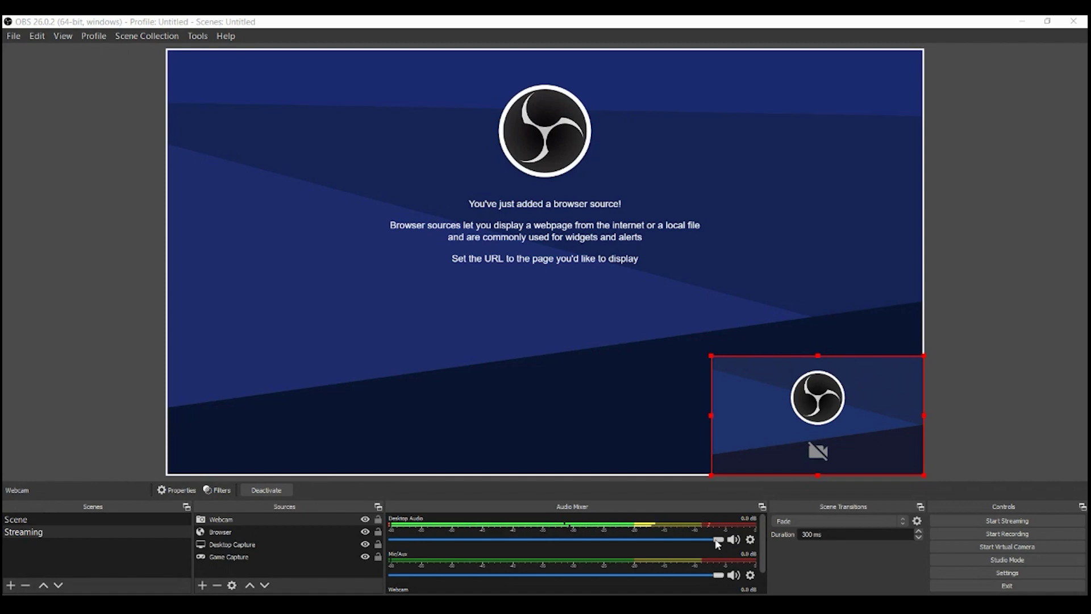
{"action": "left_click_drag", "start_coordinate": [719, 539], "coordinate": [721, 575]}
{"action": "left_click", "coordinate": [734, 539]}
{"action": "left_click", "coordinate": [734, 575]}
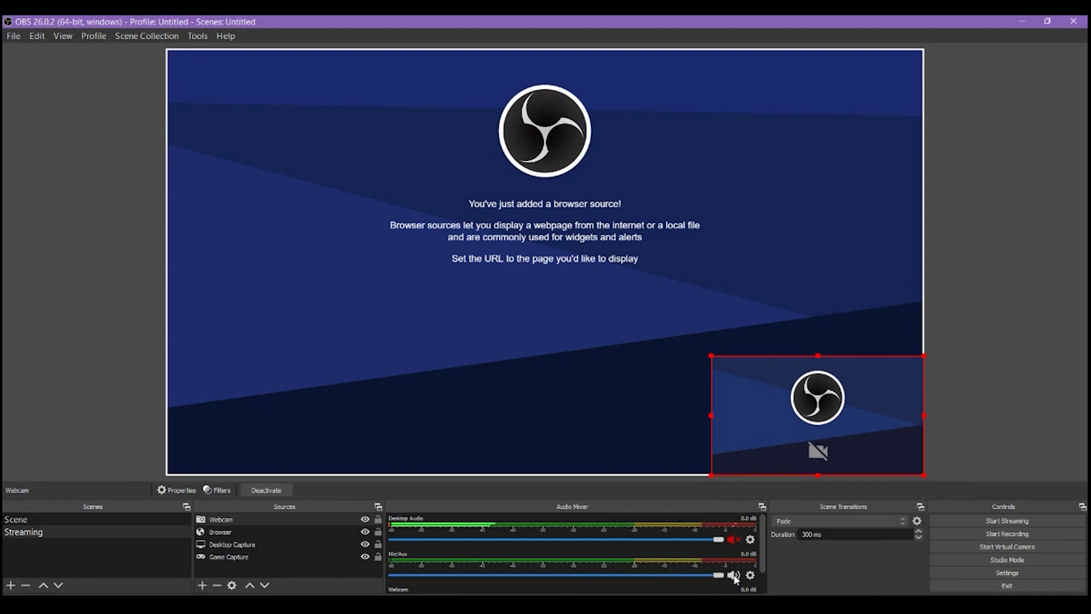
In Settings, review the Stream page and switch Output Mode to Advanced
{"action": "left_click", "coordinate": [1035, 574]}
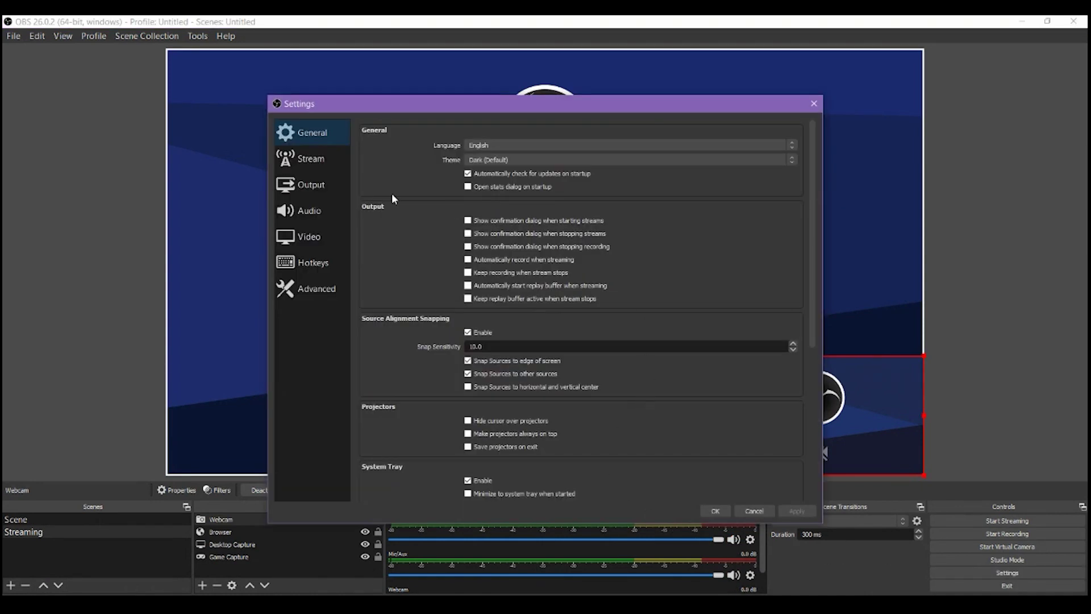
{"action": "left_click", "coordinate": [314, 161]}
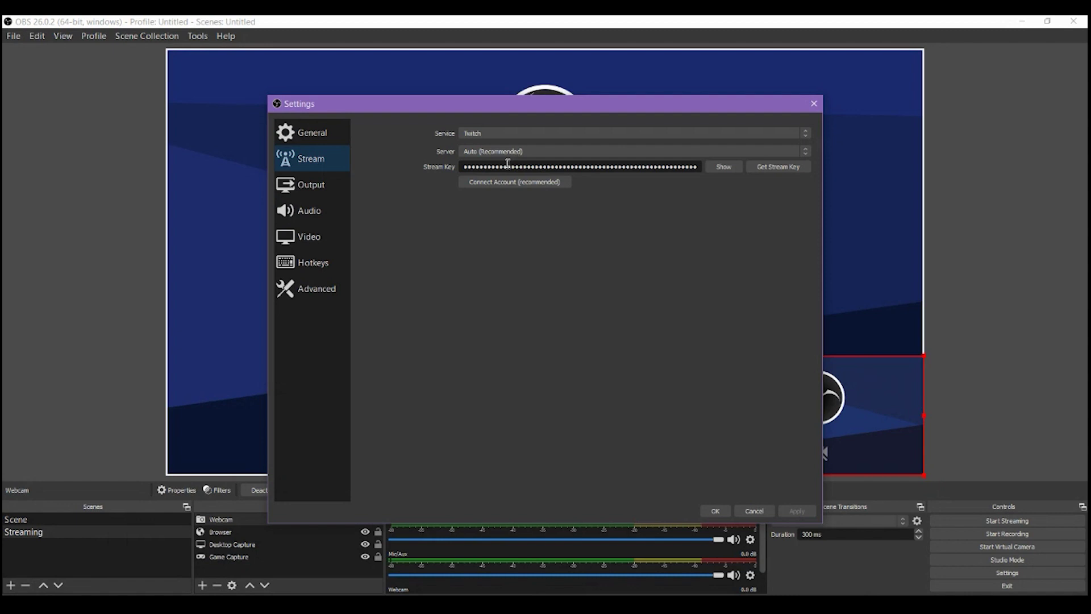
{"action": "left_click", "coordinate": [297, 187]}
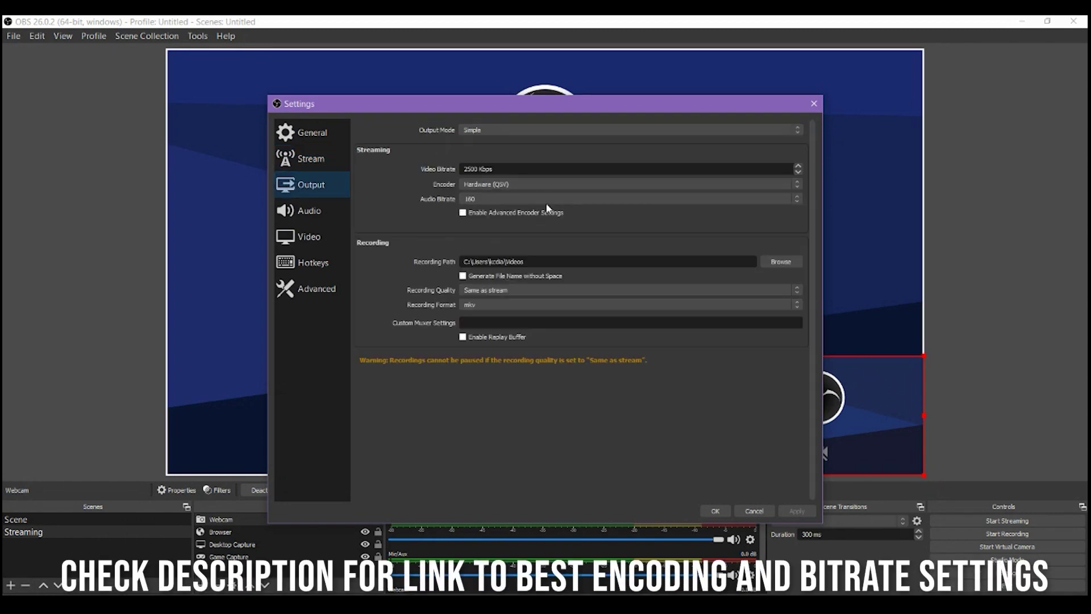
{"action": "left_click", "coordinate": [488, 129]}
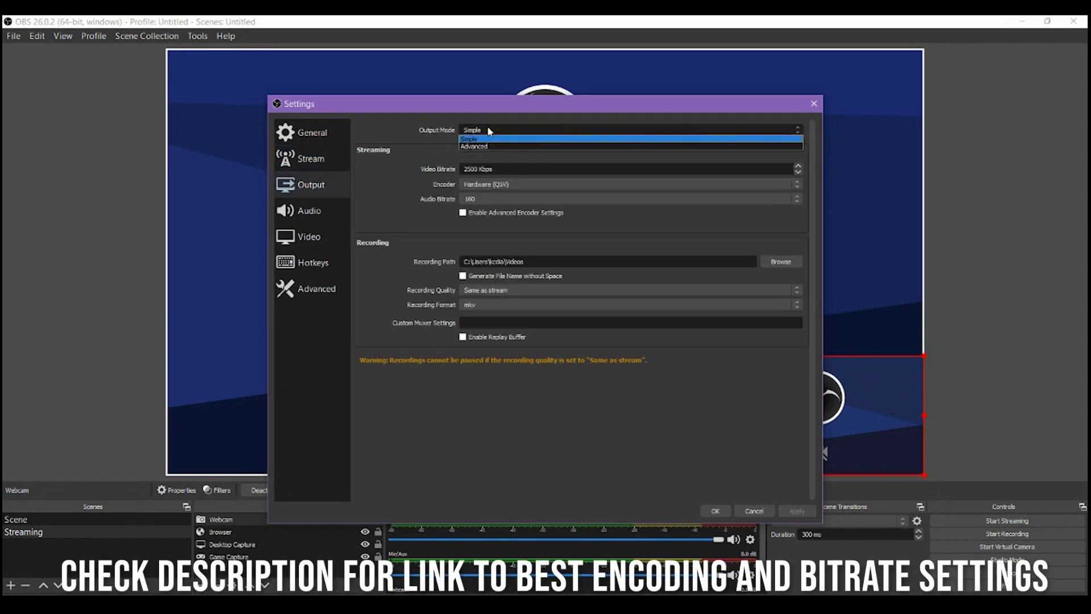
{"action": "left_click", "coordinate": [496, 146]}
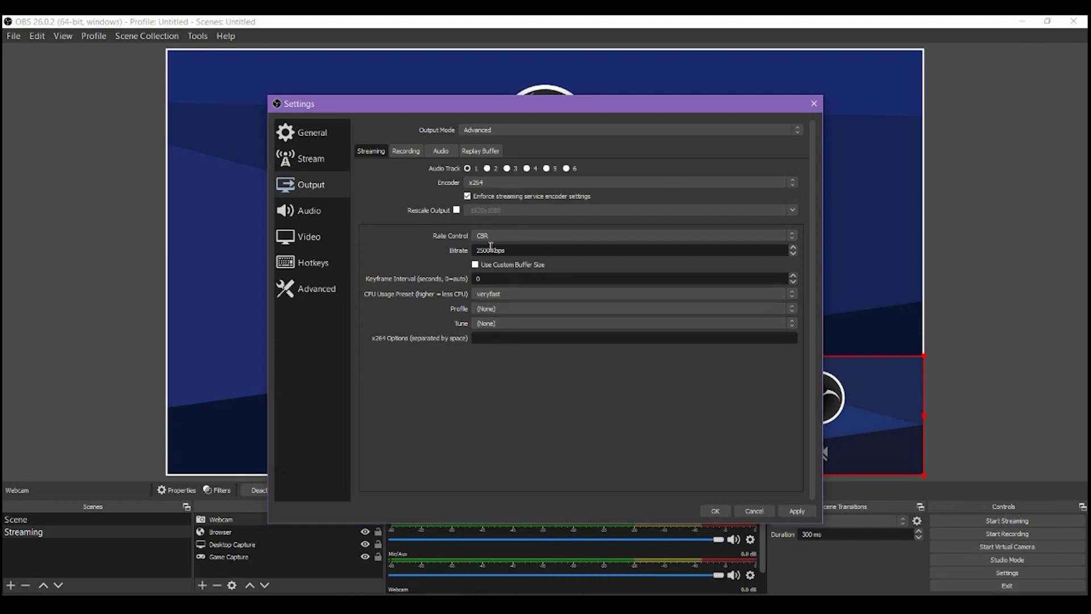
Review the Audio, Video, Hotkeys and Advanced pages, then save and close Settings
{"action": "left_click", "coordinate": [311, 214]}
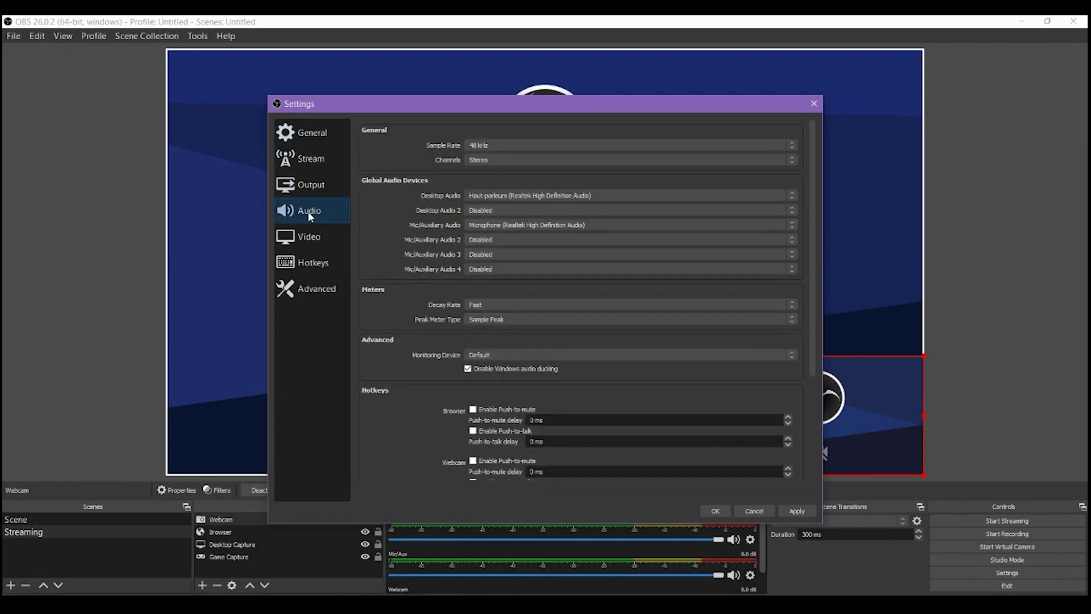
{"action": "left_click", "coordinate": [309, 238]}
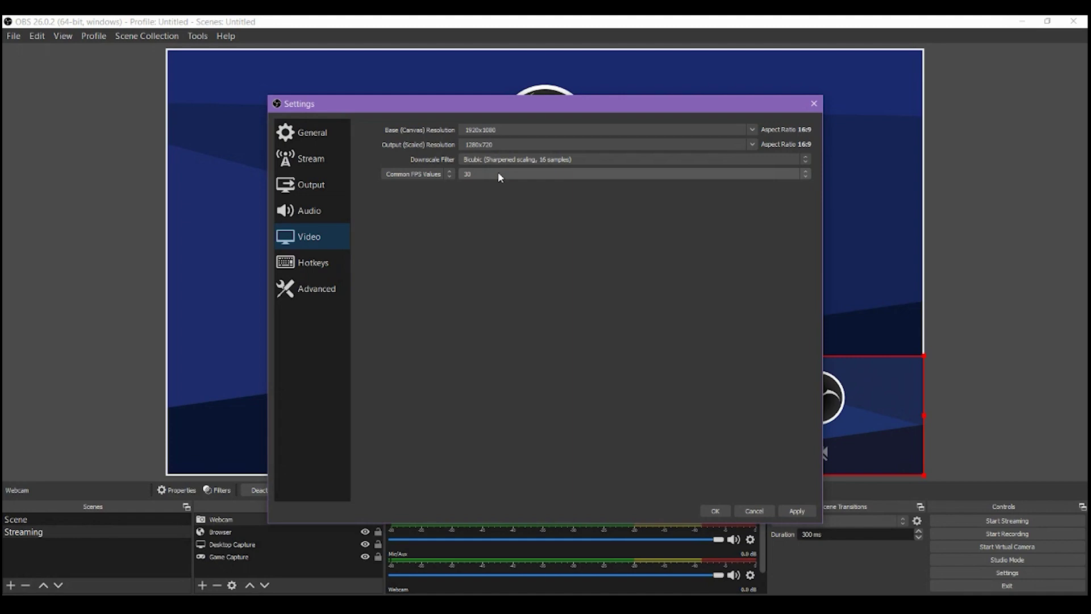
{"action": "left_click", "coordinate": [296, 264]}
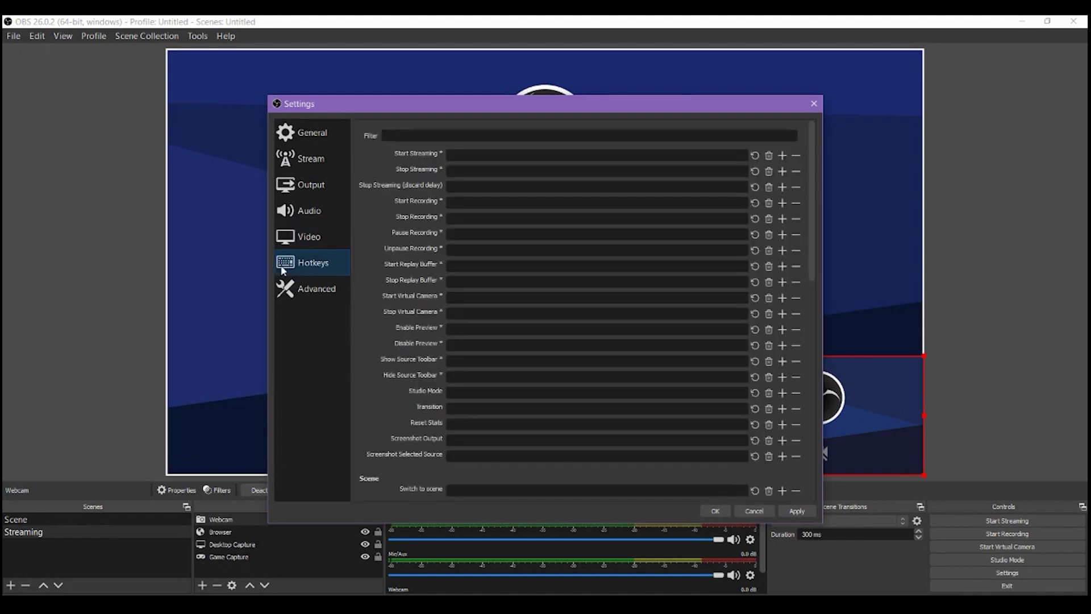
{"action": "left_click", "coordinate": [333, 291]}
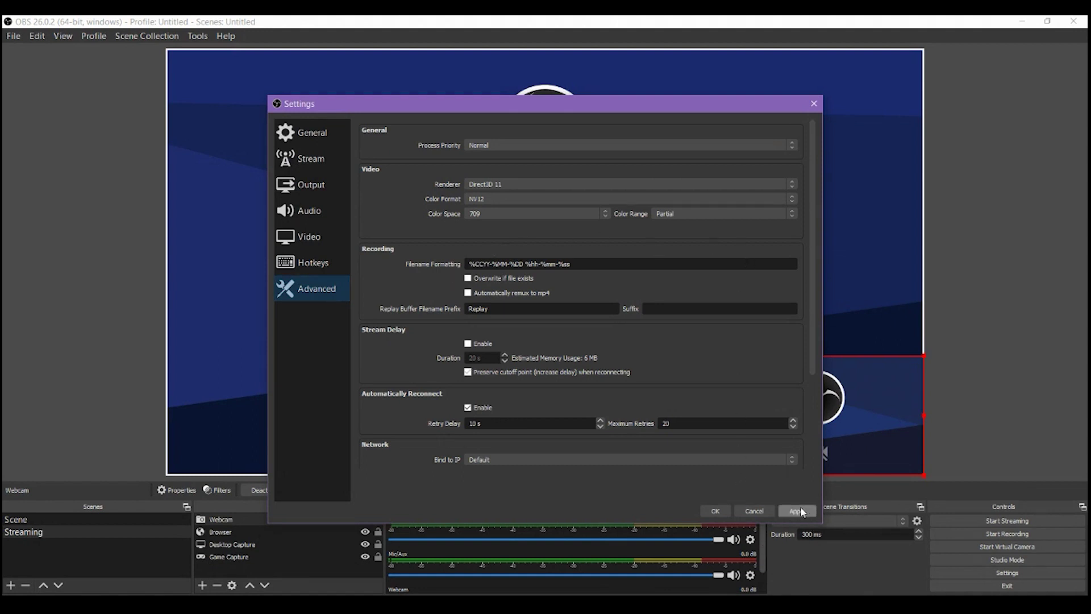
{"action": "left_click", "coordinate": [715, 509]}
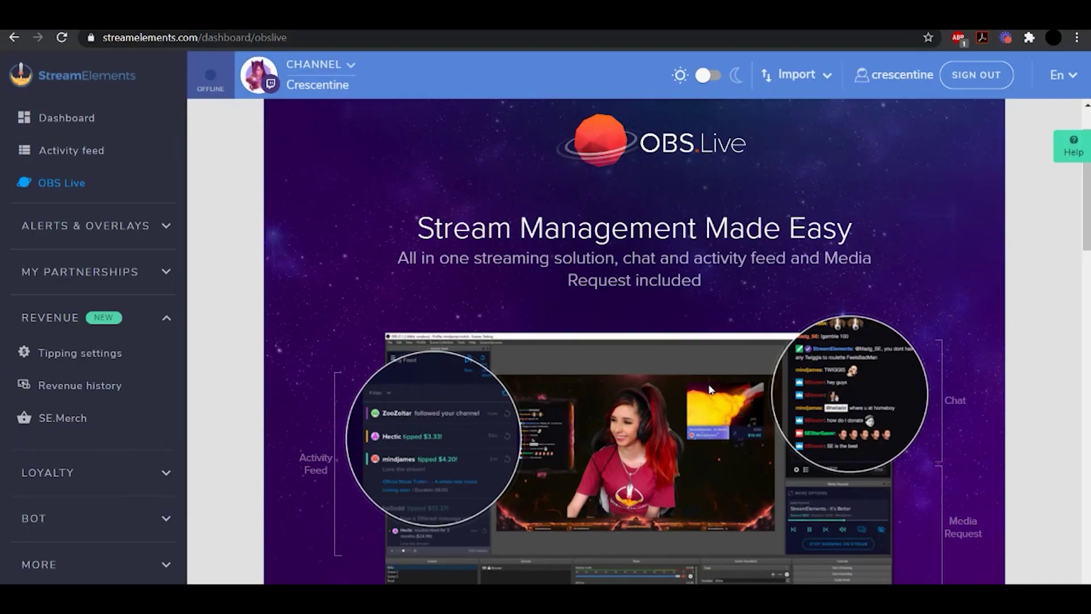
Install the OBS.Live Add-On component with its default selection
{"action": "scroll", "coordinate": [710, 389], "scroll_direction": "down", "scroll_amount": 4}
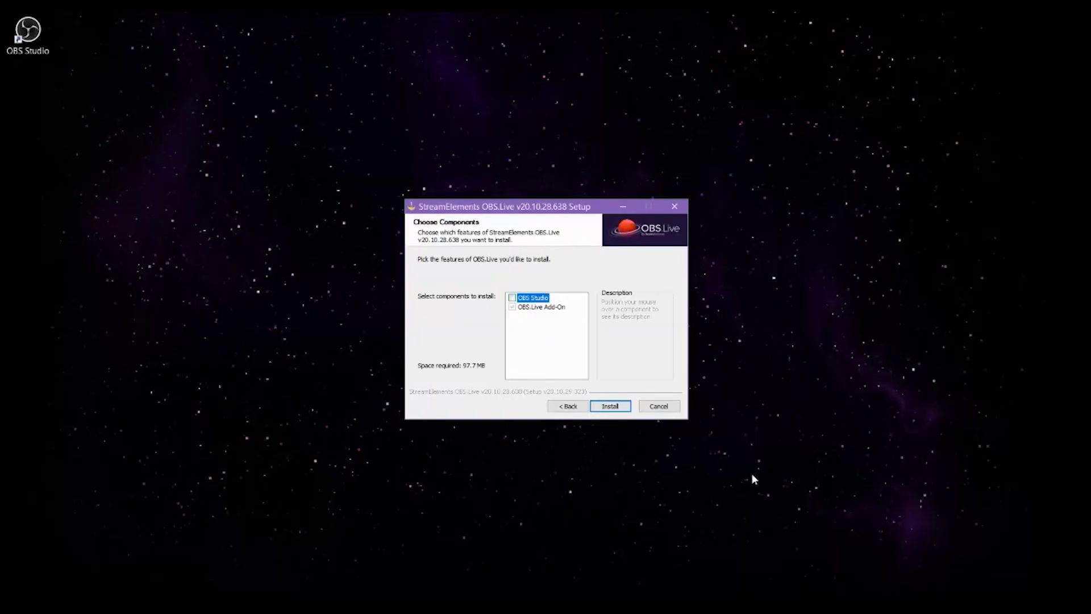
{"action": "left_click", "coordinate": [610, 407]}
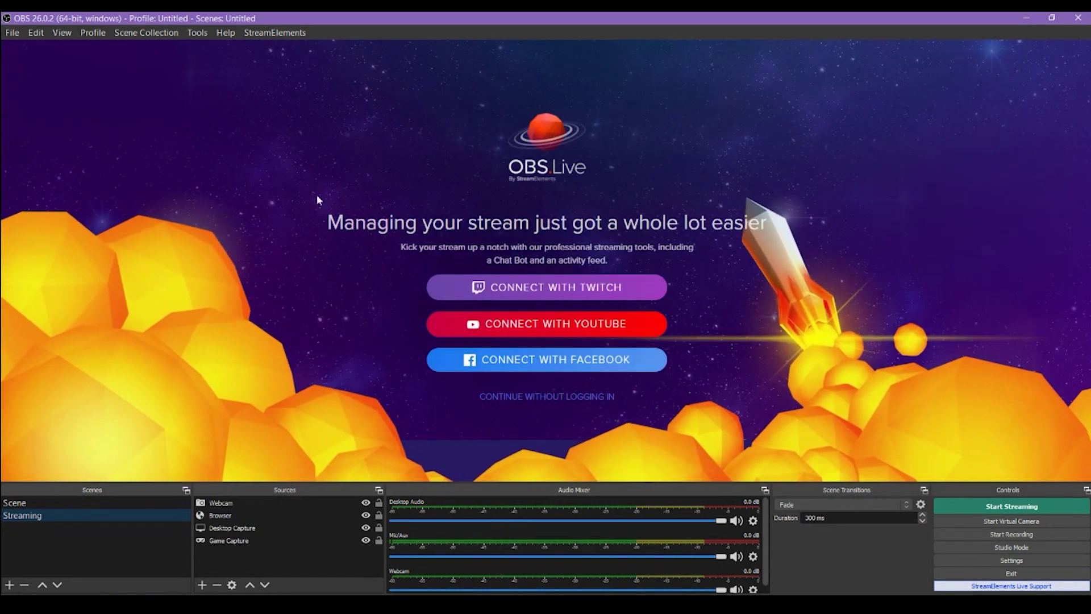
Connect OBS.Live with Twitch and move the login window aside
{"action": "left_click", "coordinate": [547, 287]}
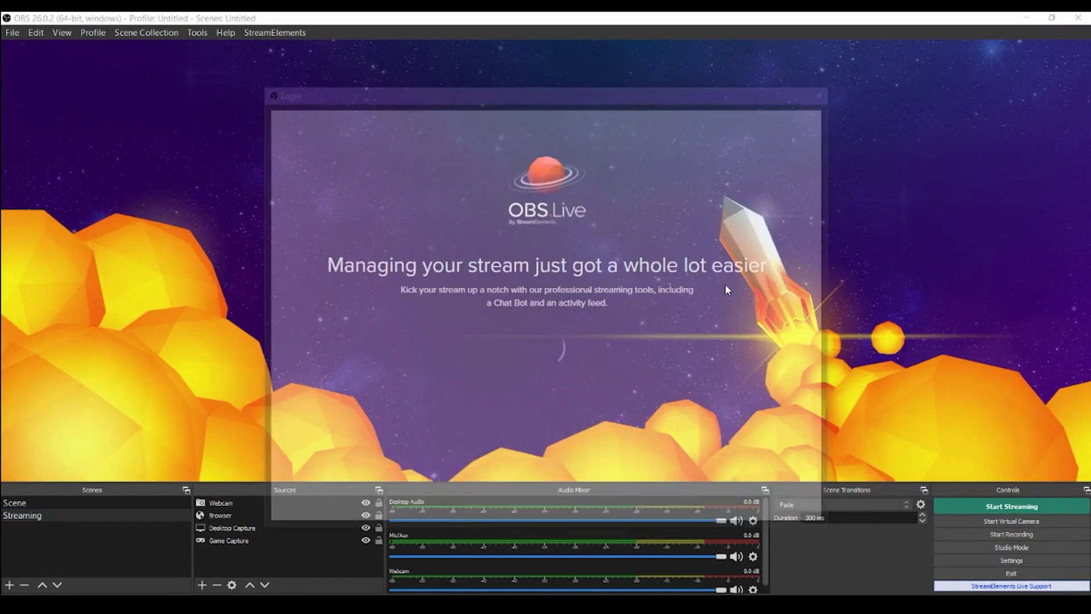
{"action": "left_click_drag", "start_coordinate": [591, 90], "coordinate": [1090, 122]}
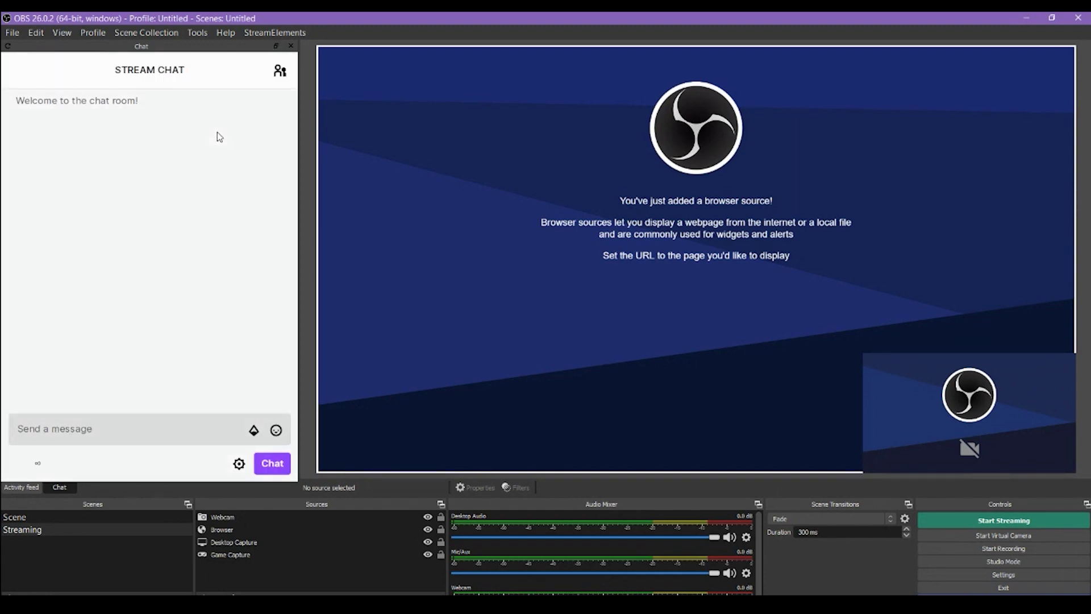
Dock Stream Chat on the right edge and narrow the Activity feed and Stream Chat panels
{"action": "left_click_drag", "start_coordinate": [170, 50], "coordinate": [807, 421]}
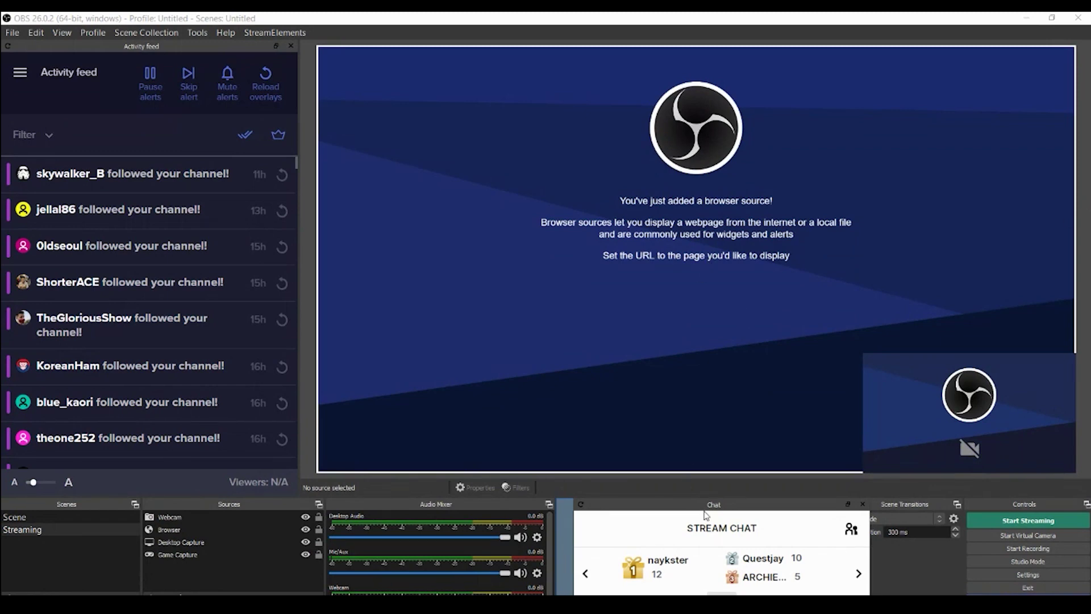
{"action": "left_click_drag", "start_coordinate": [705, 515], "coordinate": [754, 171]}
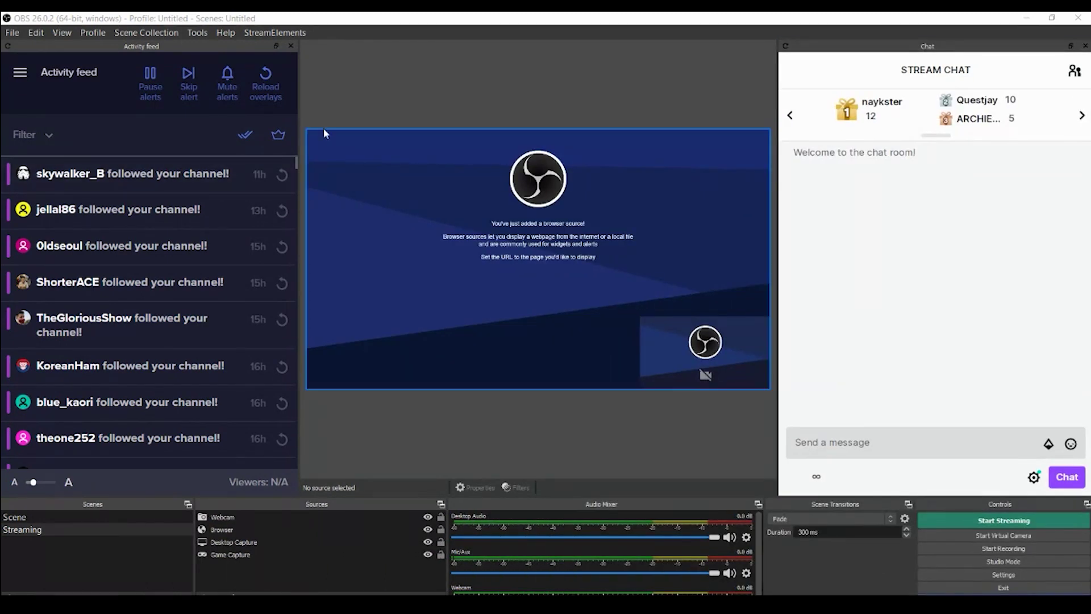
{"action": "left_click_drag", "start_coordinate": [299, 148], "coordinate": [216, 165]}
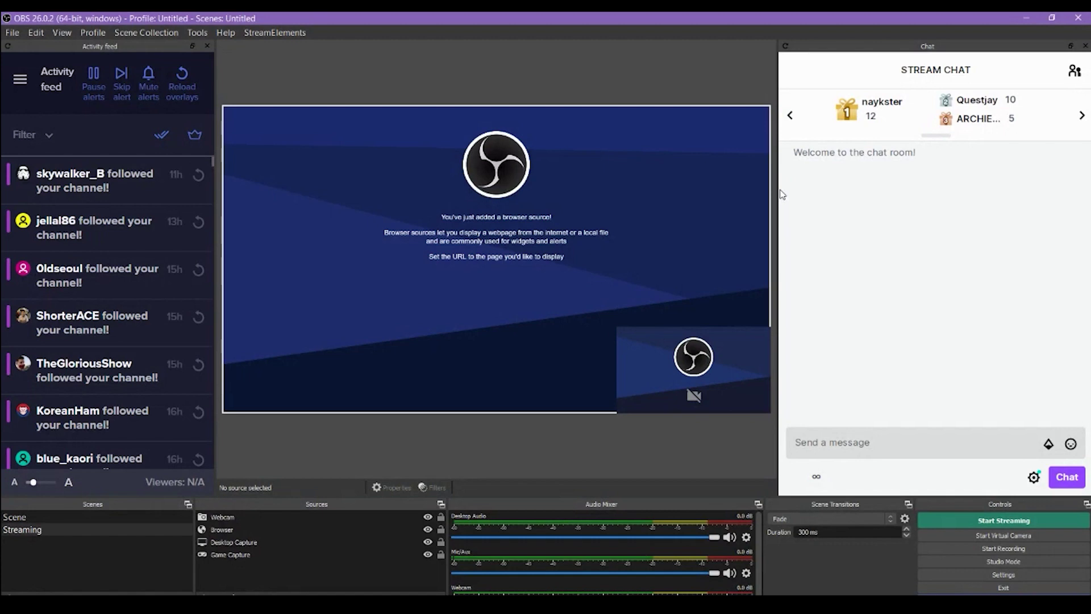
{"action": "left_click_drag", "start_coordinate": [779, 193], "coordinate": [849, 193]}
Toggle the Stream Chat and Activity feed panels off and back on from the StreamElements menu
{"action": "left_click", "coordinate": [301, 32]}
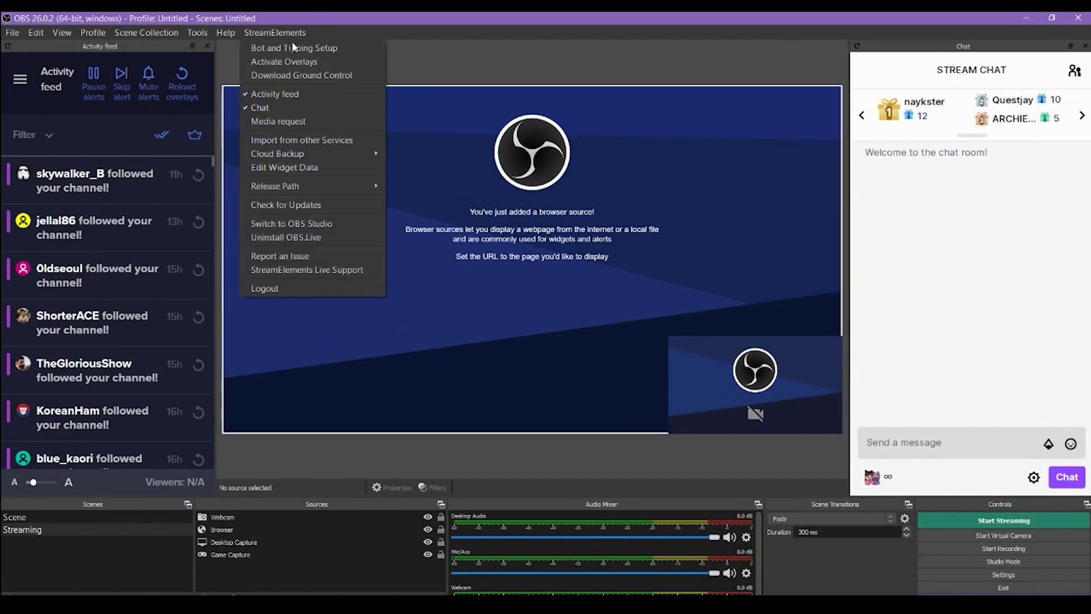
{"action": "left_click", "coordinate": [272, 107]}
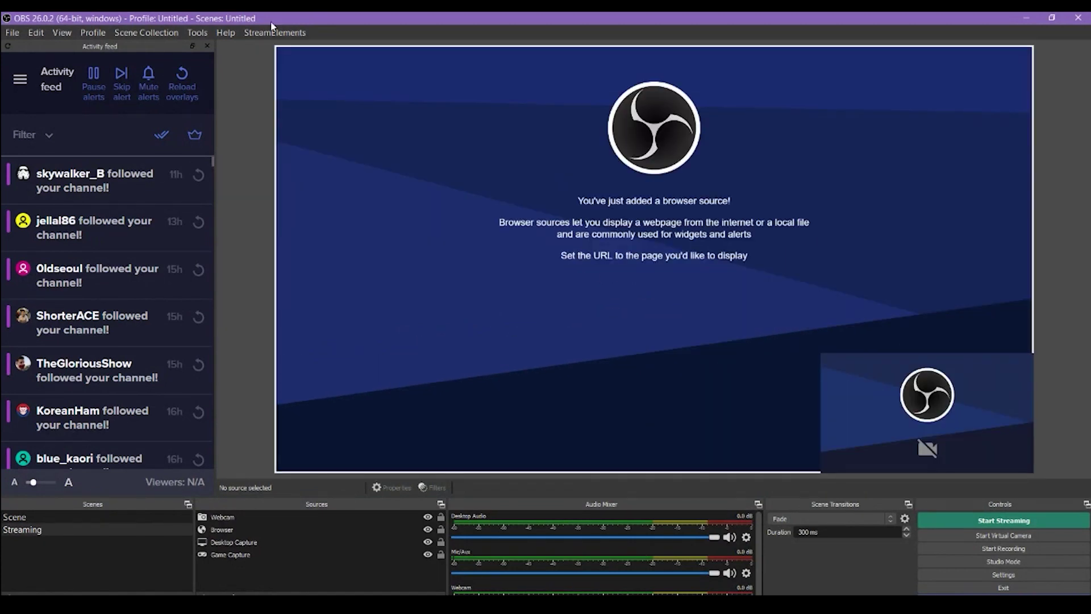
{"action": "left_click", "coordinate": [274, 32]}
{"action": "left_click", "coordinate": [274, 94]}
{"action": "left_click", "coordinate": [275, 33]}
{"action": "left_click", "coordinate": [275, 94]}
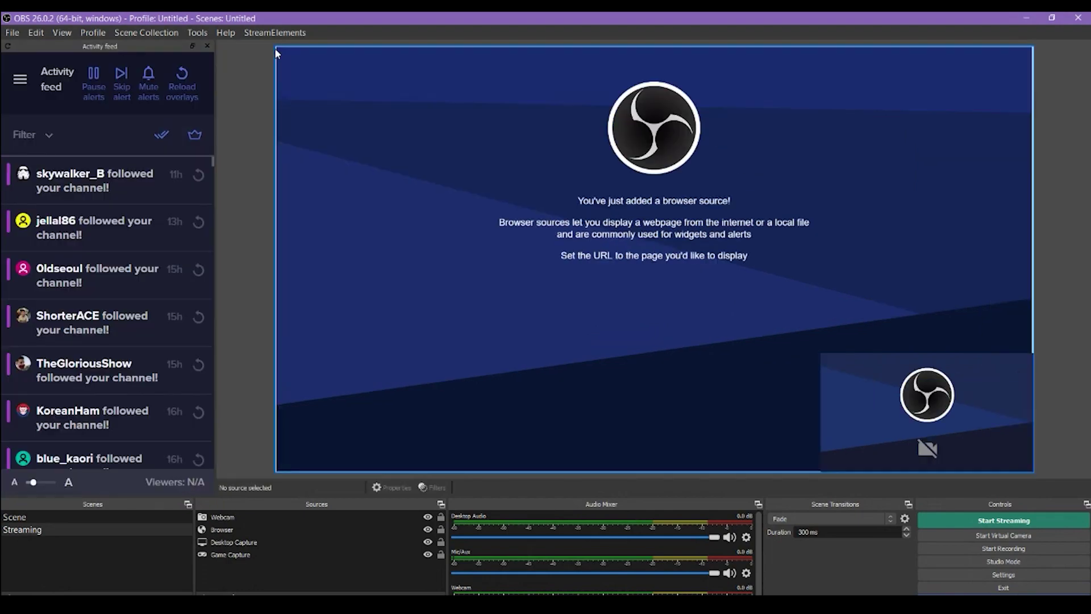
{"action": "left_click", "coordinate": [275, 33]}
Restore the Stream Chat panel and scroll through the StreamElements Themes gallery
{"action": "left_click", "coordinate": [277, 107]}
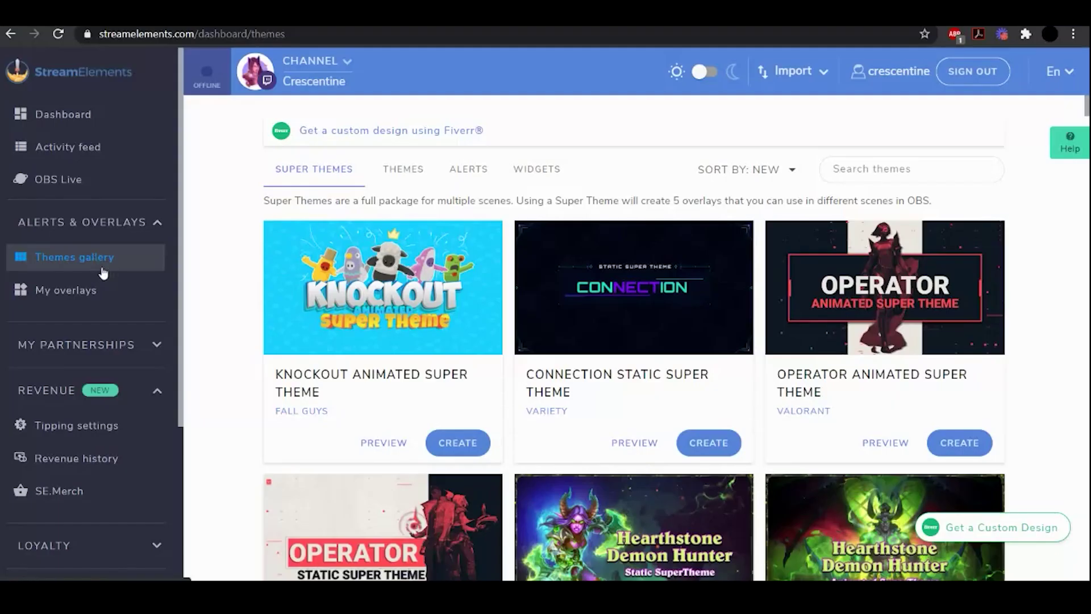
{"action": "scroll", "coordinate": [819, 271], "scroll_direction": "down", "scroll_amount": 6}
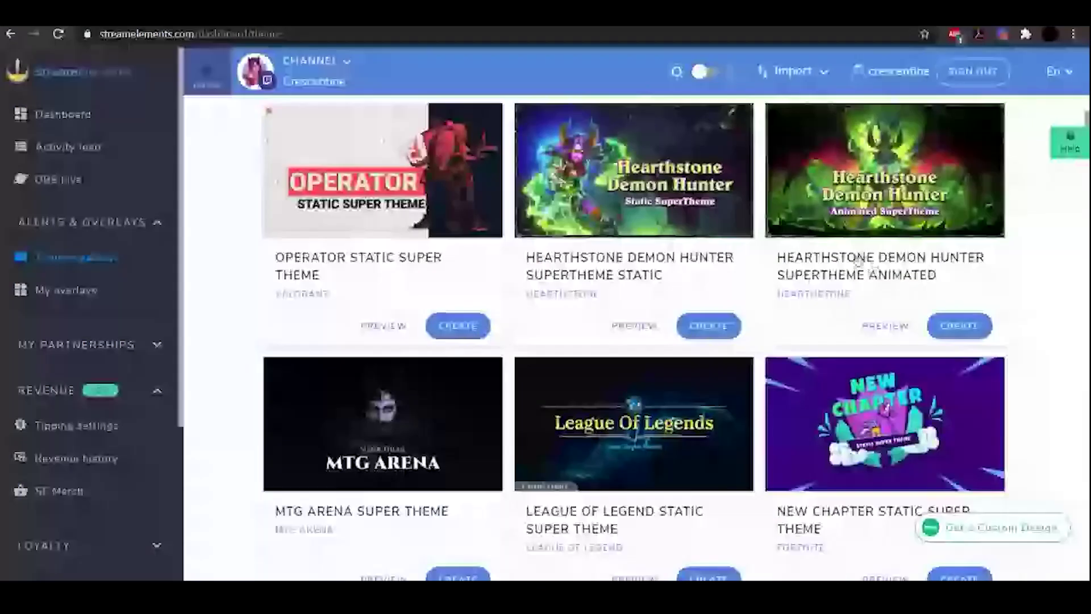
{"action": "scroll", "coordinate": [366, 228], "scroll_direction": "down", "scroll_amount": 3}
{"action": "scroll", "coordinate": [774, 260], "scroll_direction": "down", "scroll_amount": 3}
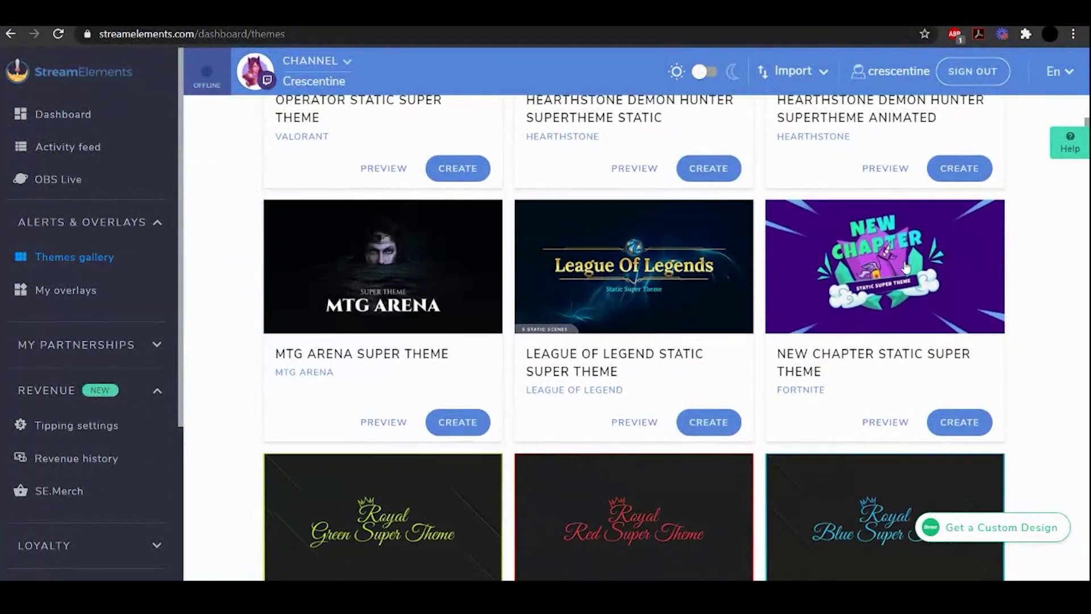
{"action": "scroll", "coordinate": [414, 220], "scroll_direction": "up", "scroll_amount": 7}
{"action": "scroll", "coordinate": [414, 221], "scroll_direction": "up", "scroll_amount": 5}
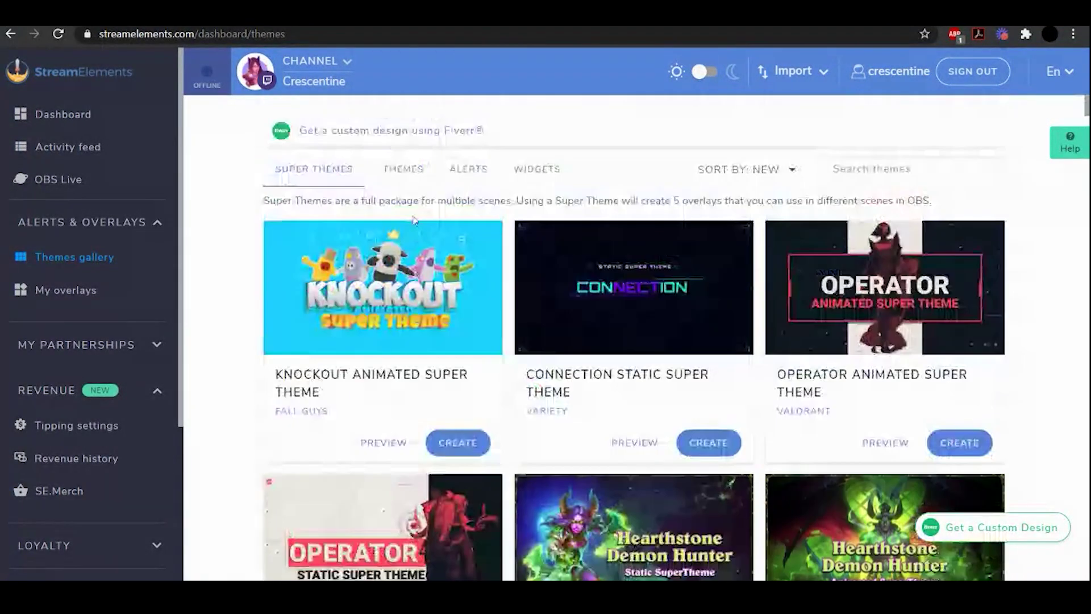
Browse the Overlays, Alerts and Widgets categories, then start an overlay from the Connection Super Theme
{"action": "left_click", "coordinate": [400, 176]}
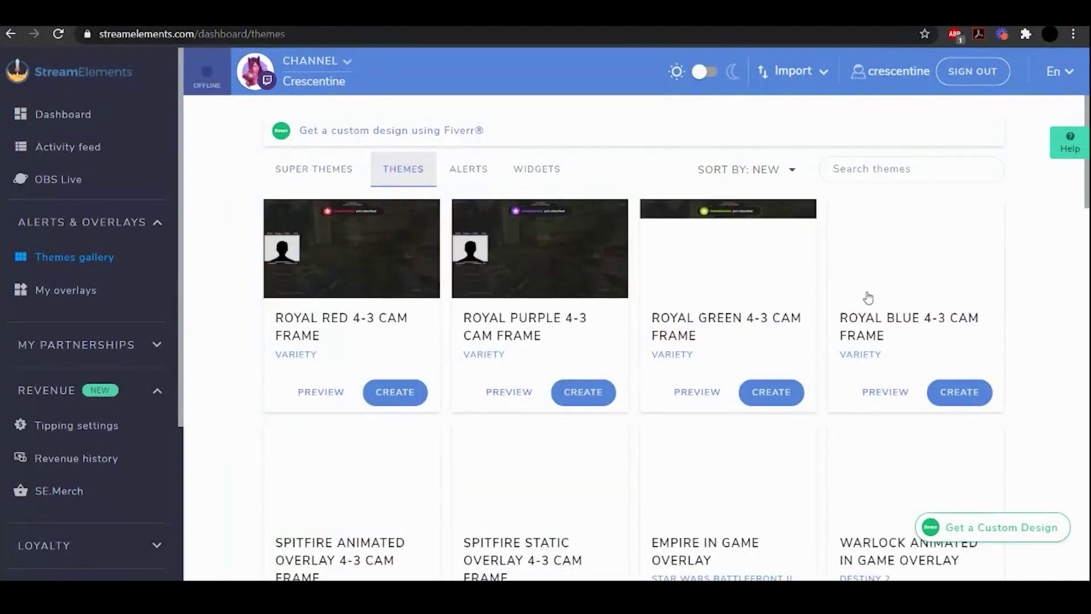
{"action": "left_click", "coordinate": [479, 174]}
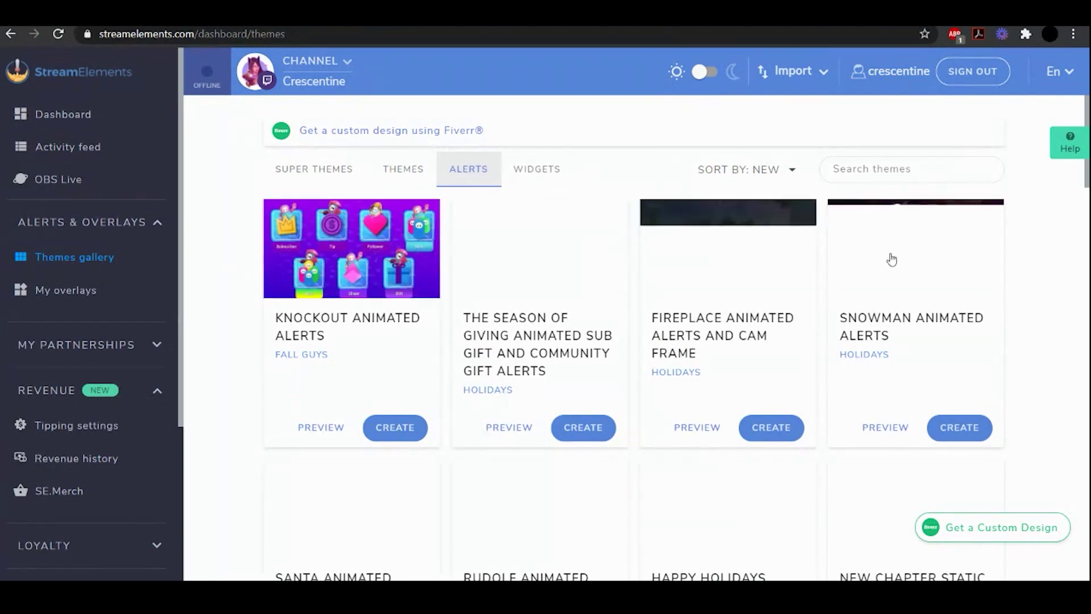
{"action": "left_click", "coordinate": [540, 170]}
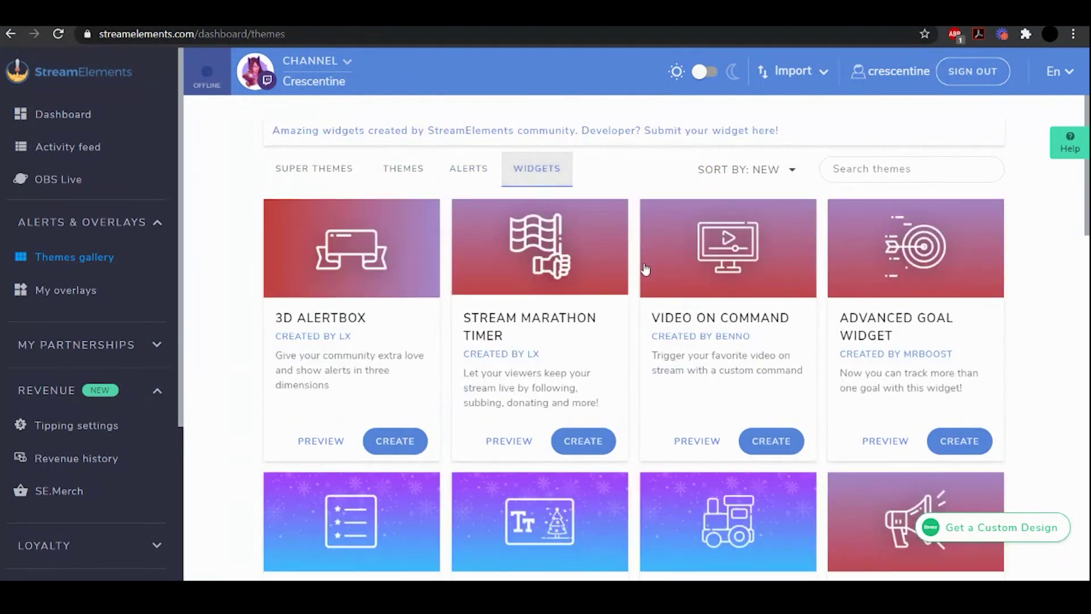
{"action": "scroll", "coordinate": [645, 268], "scroll_direction": "down", "scroll_amount": 4}
{"action": "scroll", "coordinate": [645, 269], "scroll_direction": "up", "scroll_amount": 4}
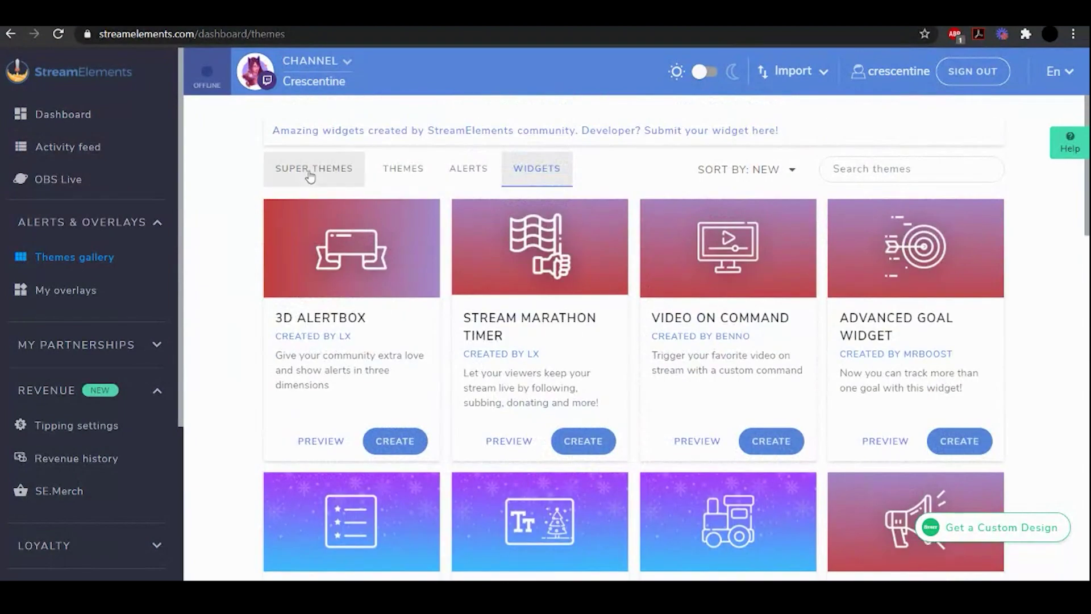
{"action": "left_click", "coordinate": [310, 174]}
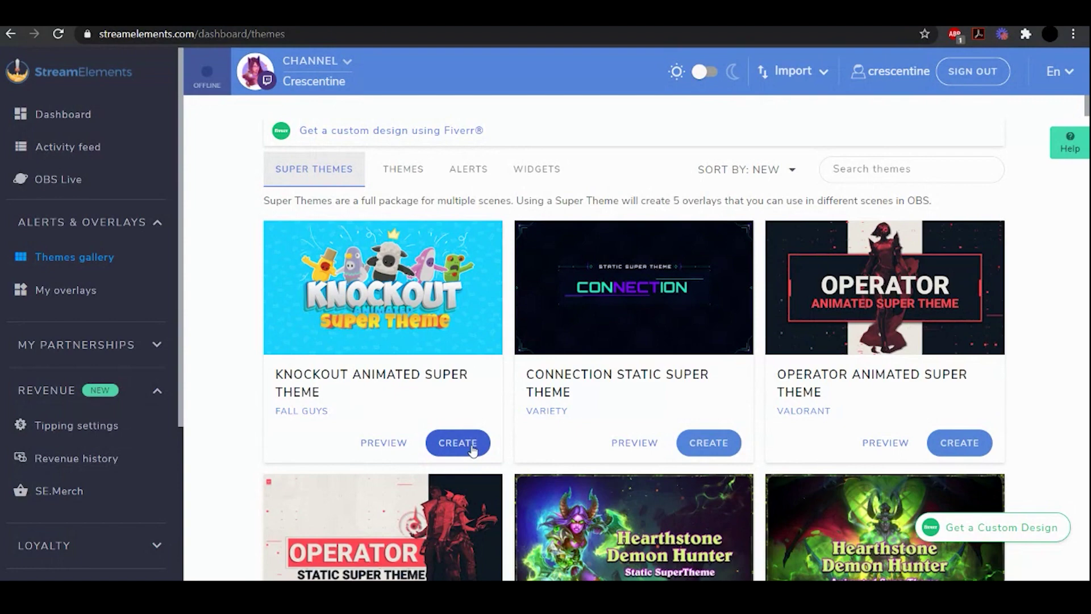
{"action": "left_click", "coordinate": [708, 443]}
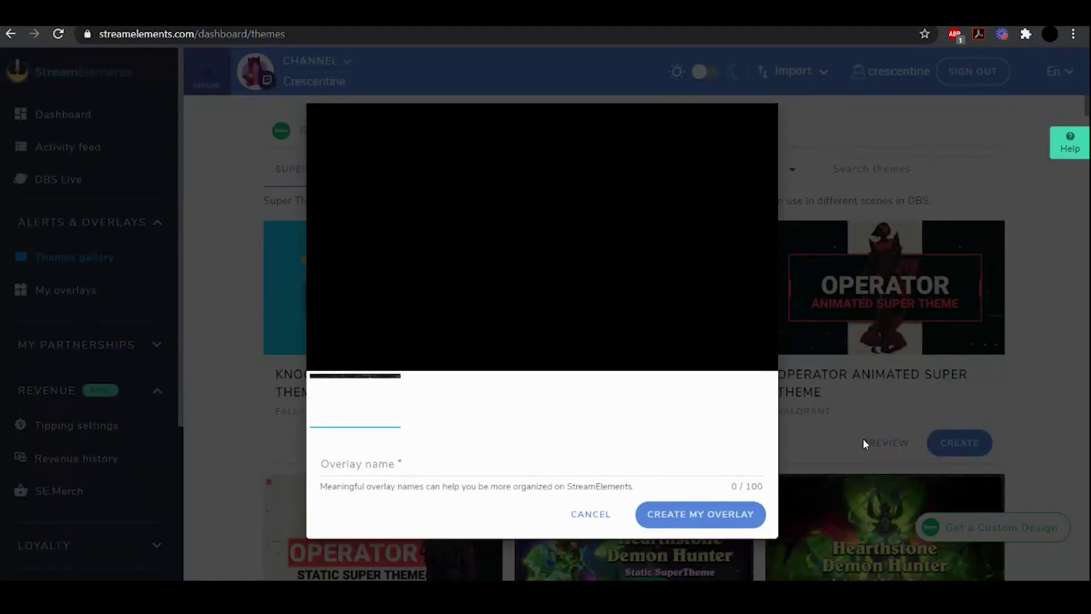
Name the overlay 'Stream Start' and preview the talk, Starting Soon, Be Right Back and Ending scenes
{"action": "left_click", "coordinate": [383, 466]}
{"action": "type", "text": "S"}
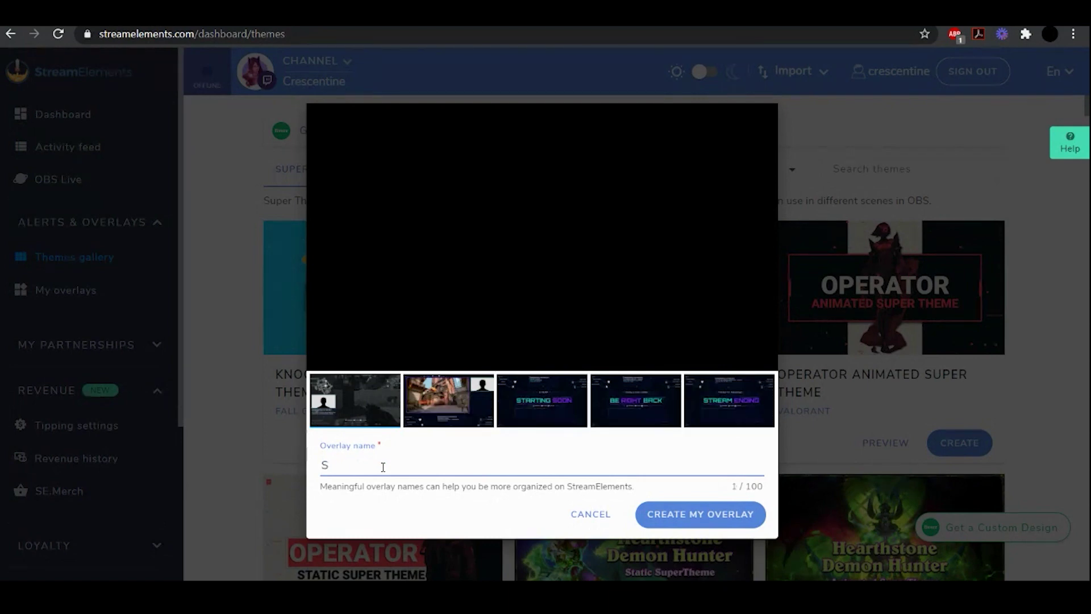
{"action": "type", "text": "tream Start"}
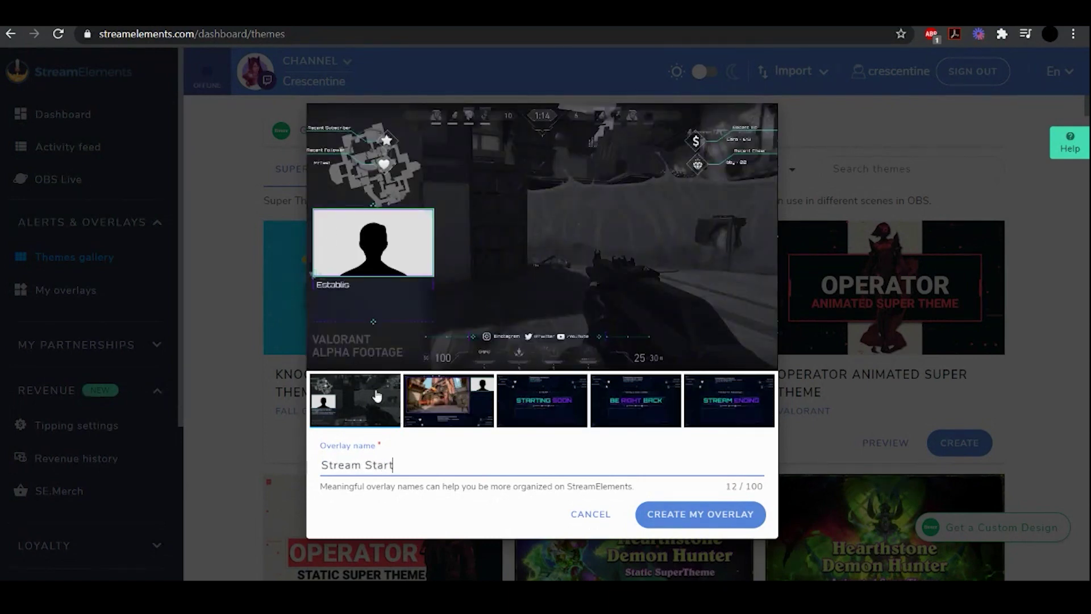
{"action": "left_click", "coordinate": [463, 410]}
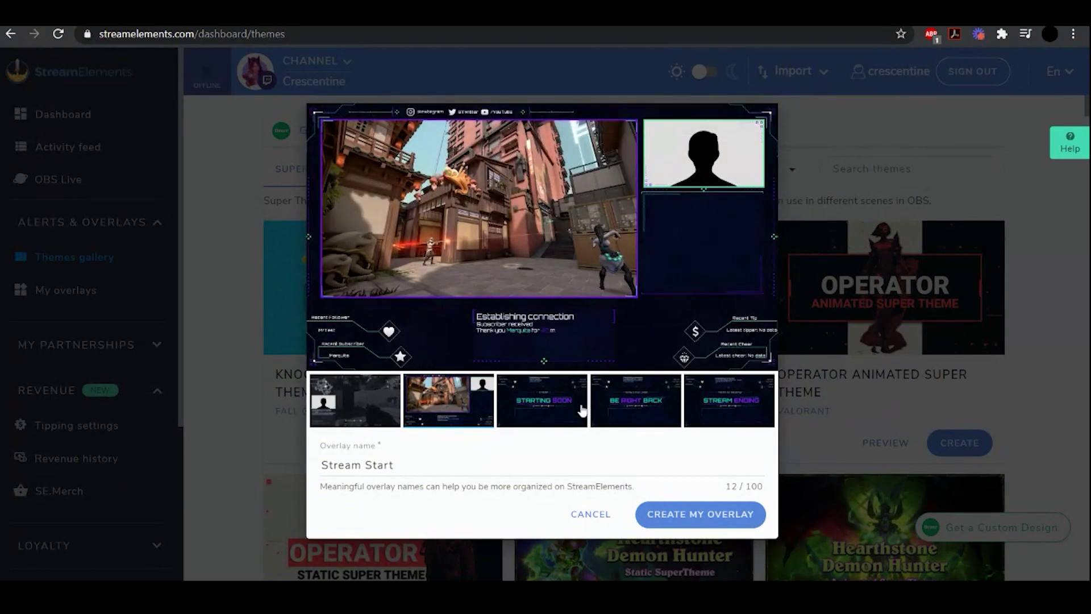
{"action": "left_click", "coordinate": [546, 423]}
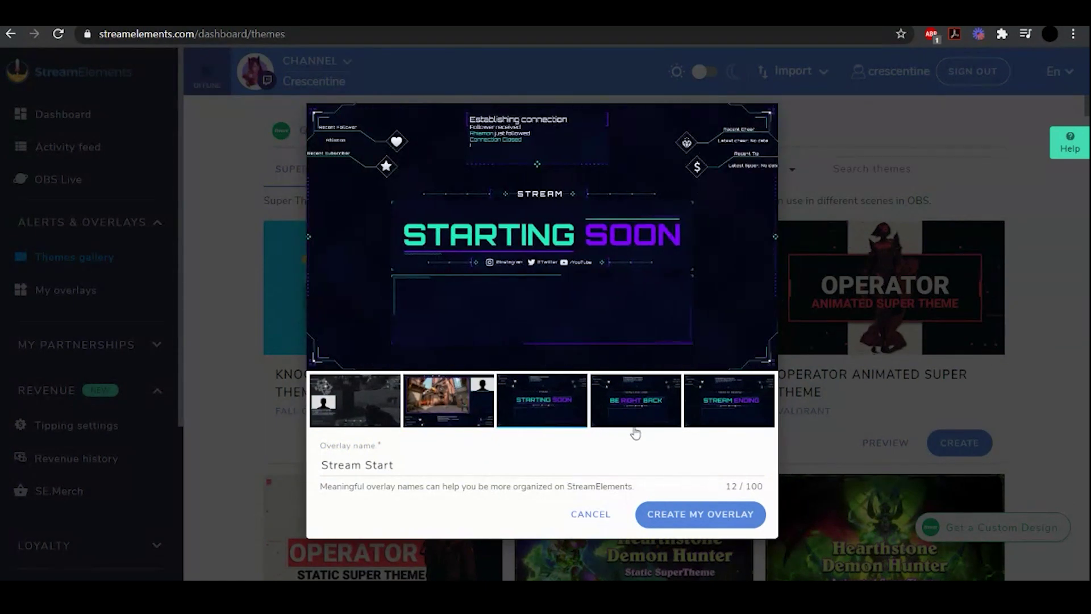
{"action": "left_click", "coordinate": [640, 403]}
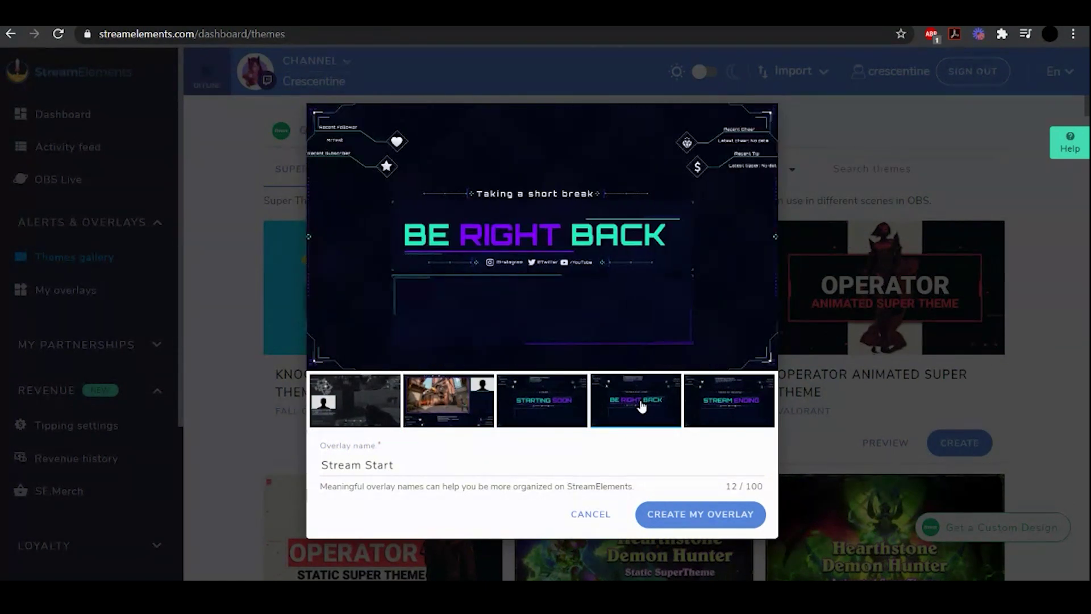
{"action": "left_click", "coordinate": [711, 405]}
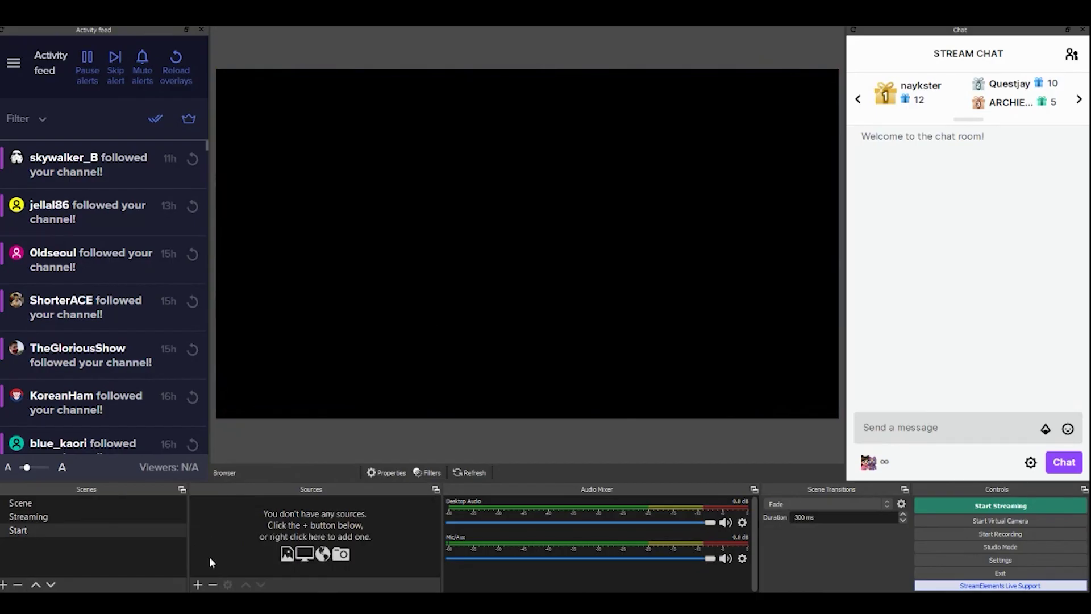
Add a 'Starting Scene' browser source with the Starting Soon overlay URL at 1920×1080
{"action": "left_click", "coordinate": [198, 584]}
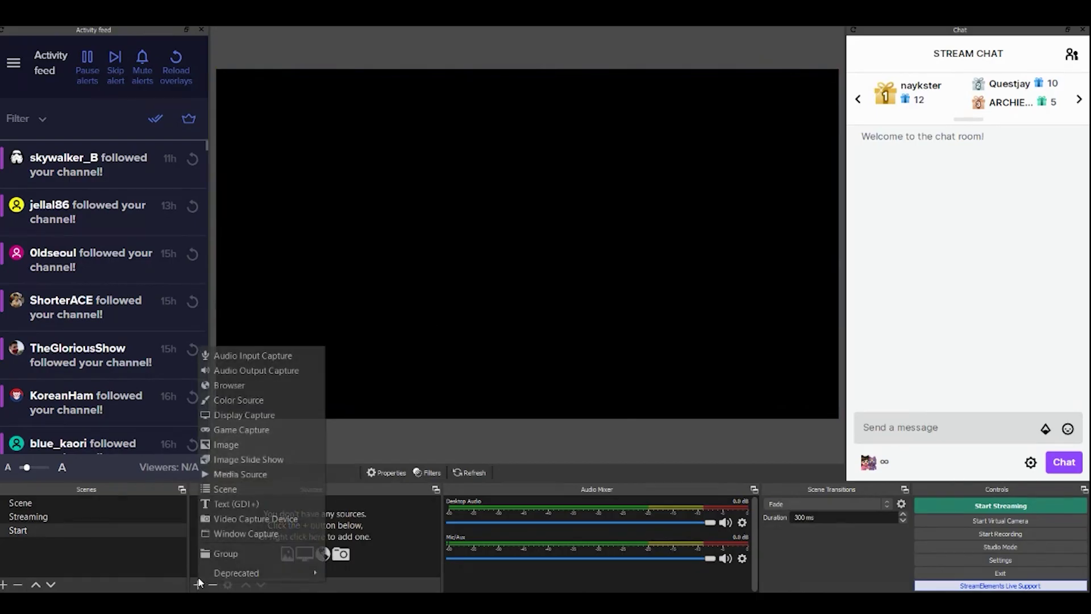
{"action": "left_click", "coordinate": [257, 386]}
{"action": "type", "text": "Start"}
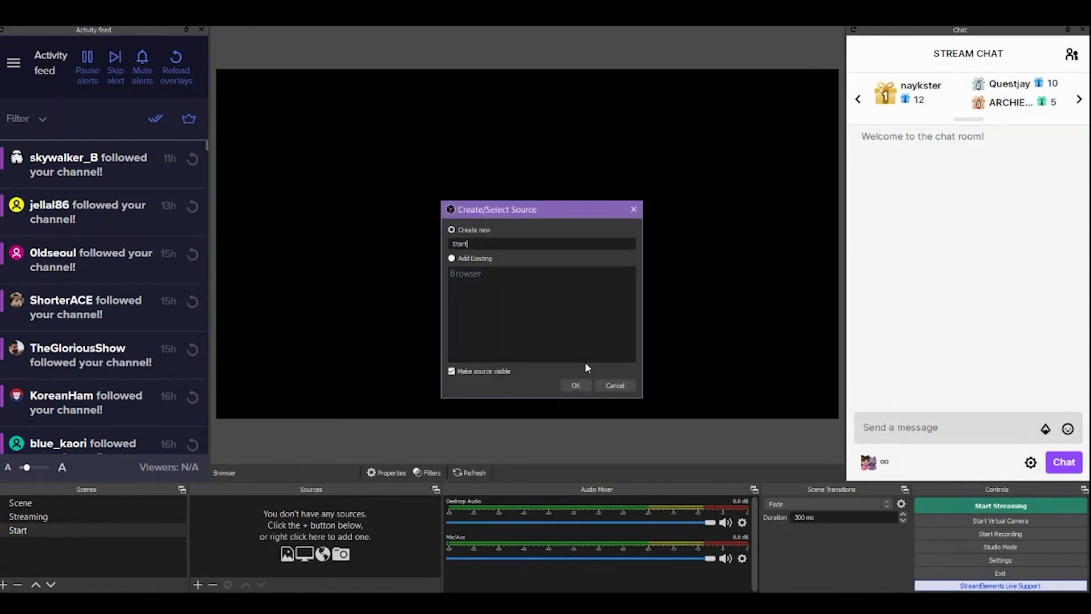
{"action": "key", "text": "Return"}
{"action": "left_click", "coordinate": [593, 322]}
{"action": "type", "text": "ing"}
{"action": "key", "text": "Return"}
{"action": "triple_click", "coordinate": [431, 353]}
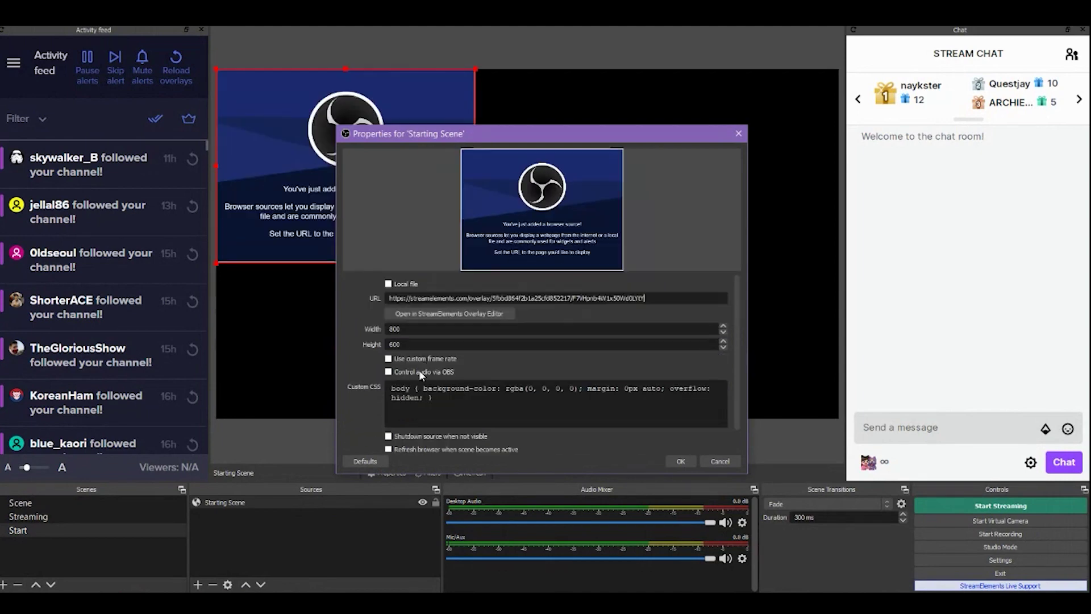
{"action": "double_click", "coordinate": [421, 329]}
{"action": "type", "text": "1920"}
{"action": "key", "text": "Tab"}
{"action": "type", "text": "1080"}
{"action": "left_click", "coordinate": [679, 461]}
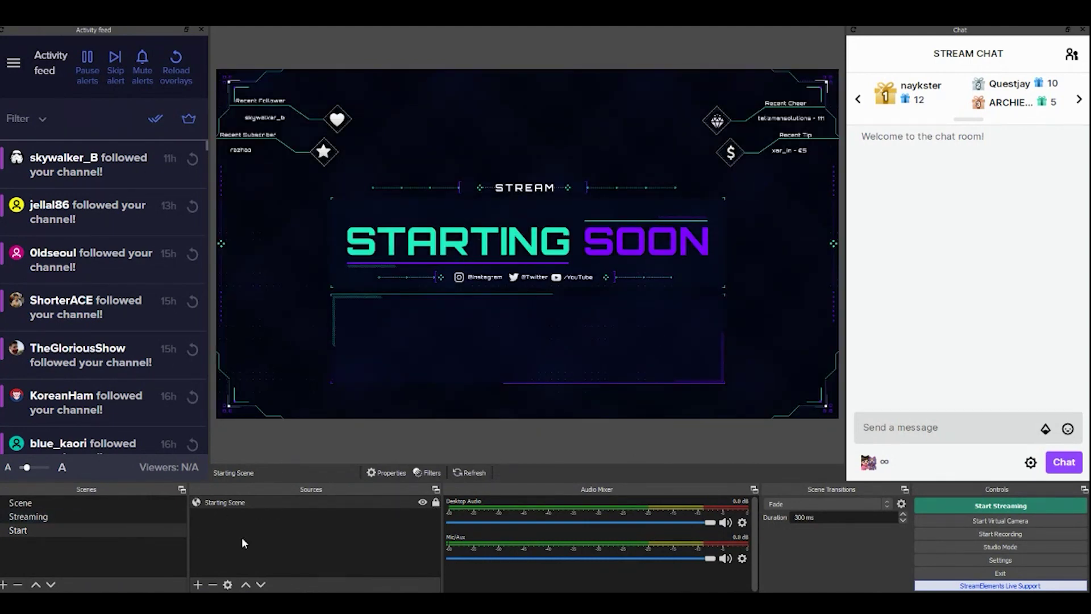
Paste the talk scene overlay link into the Streaming scene's Browser source URL
{"action": "left_click", "coordinate": [277, 571]}
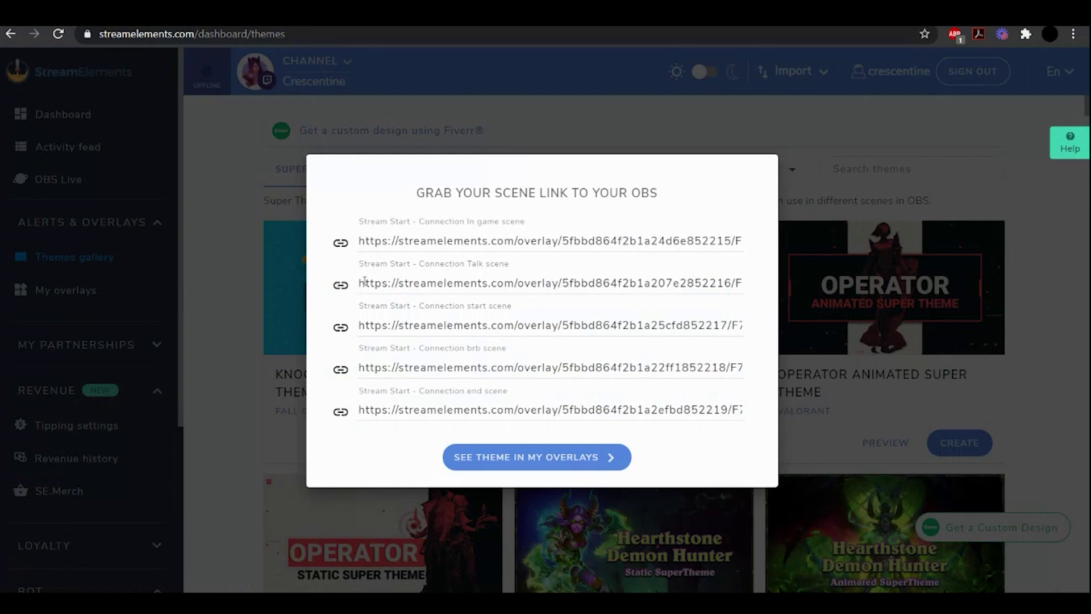
{"action": "left_click", "coordinate": [340, 285]}
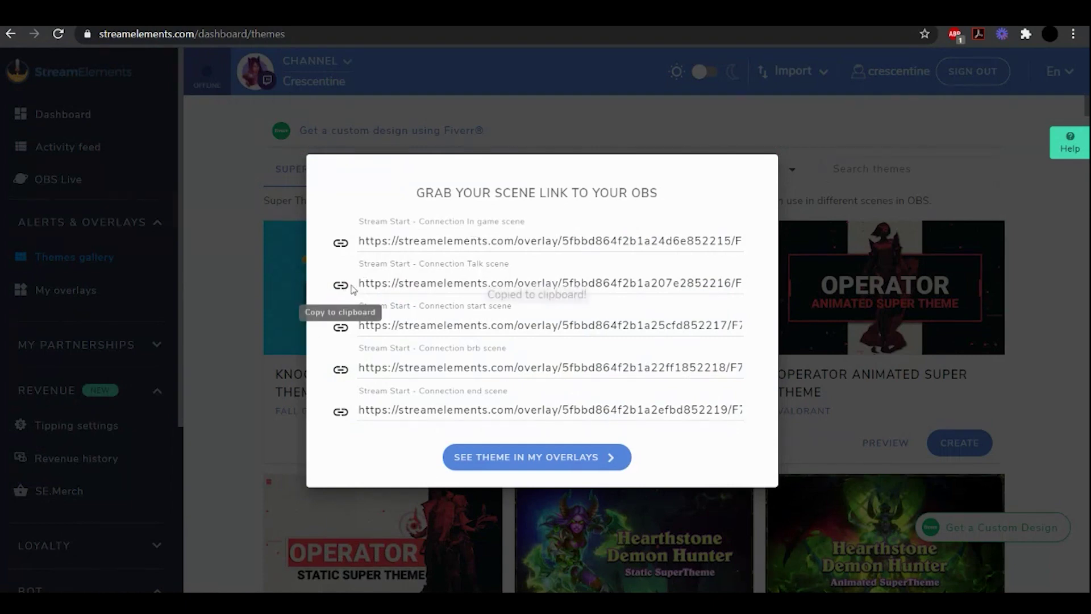
{"action": "left_click", "coordinate": [313, 554]}
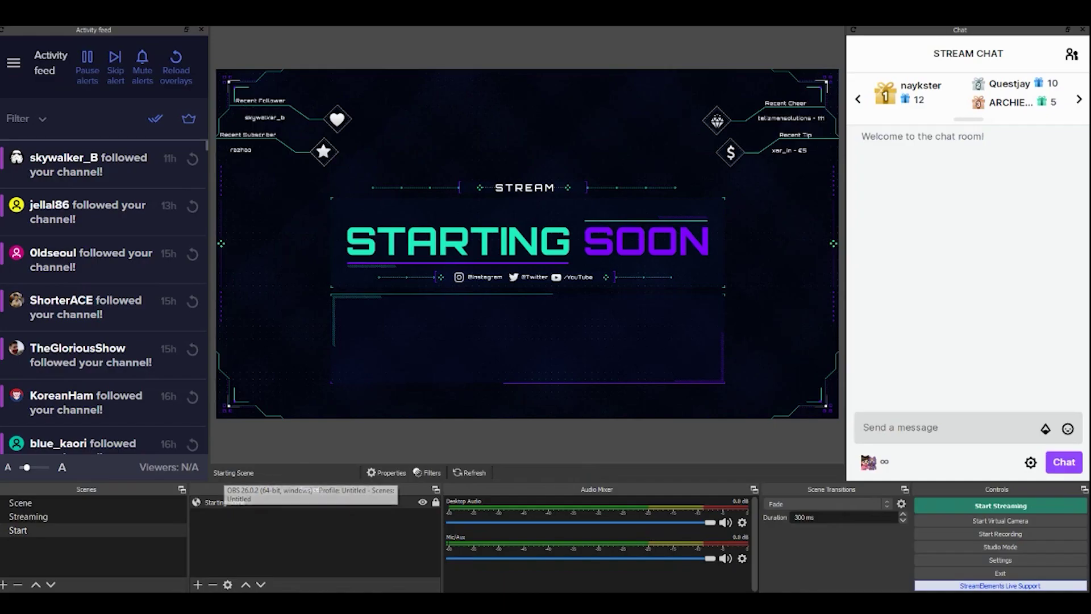
{"action": "left_click", "coordinate": [99, 517]}
{"action": "left_click", "coordinate": [217, 515]}
{"action": "right_click", "coordinate": [220, 516]}
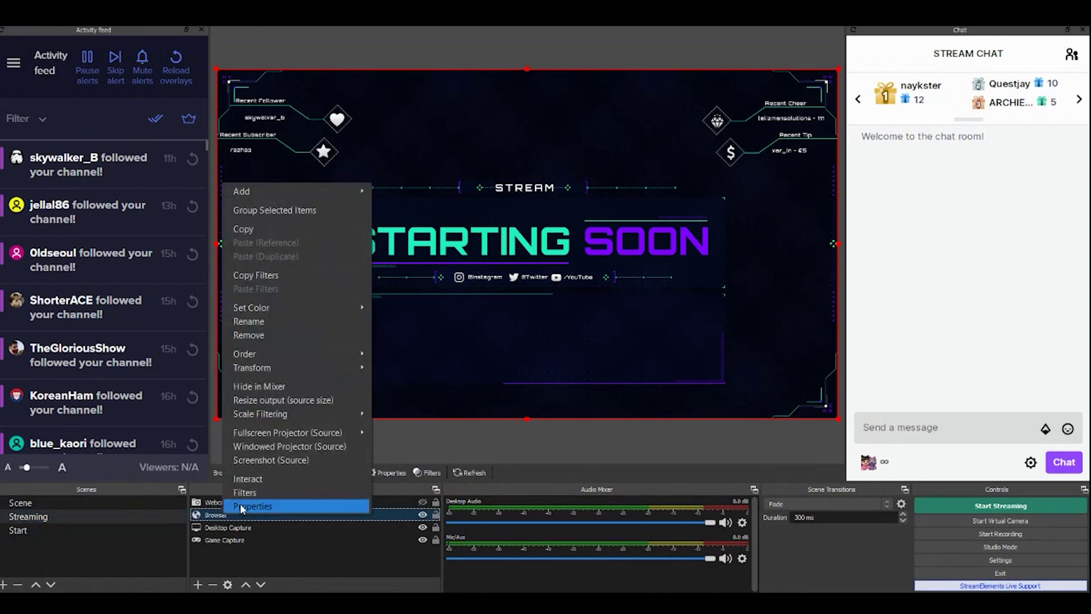
{"action": "left_click", "coordinate": [243, 505]}
{"action": "triple_click", "coordinate": [521, 354]}
{"action": "key", "text": "ctrl+v"}
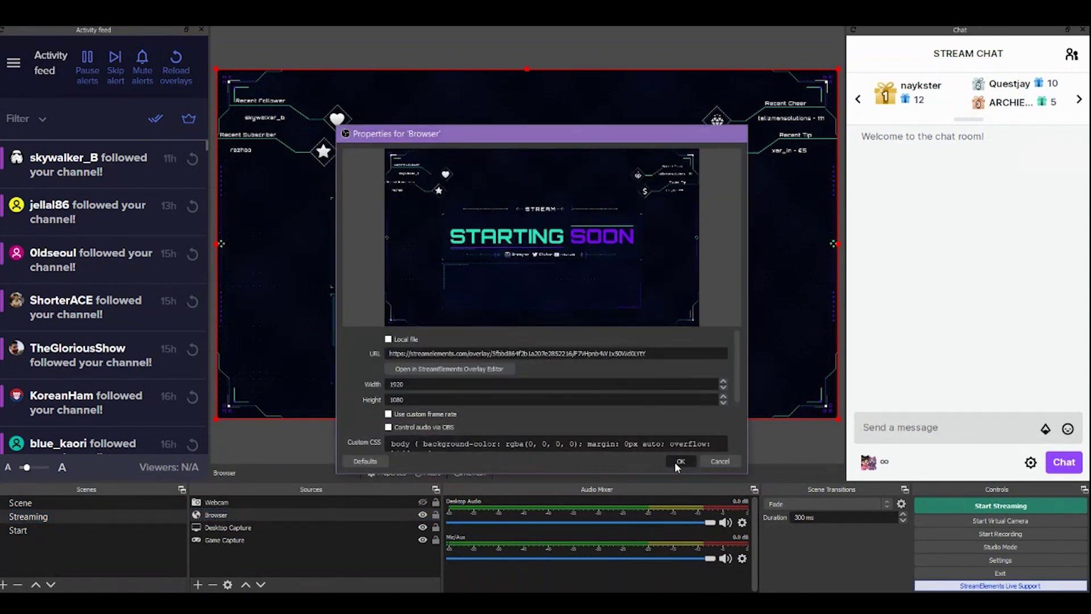
Lock the Browser overlay, fit the webcam into the top-right frame beneath it, and lock the webcam
{"action": "left_click", "coordinate": [680, 462]}
{"action": "left_click", "coordinate": [422, 502]}
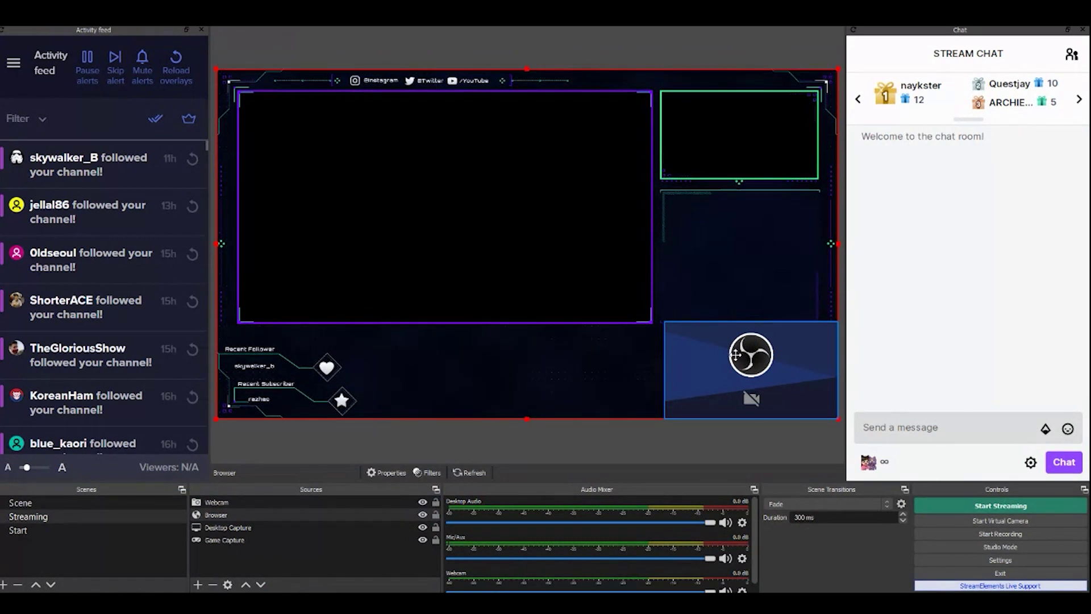
{"action": "left_click", "coordinate": [436, 515]}
{"action": "left_click_drag", "start_coordinate": [692, 367], "coordinate": [662, 137]}
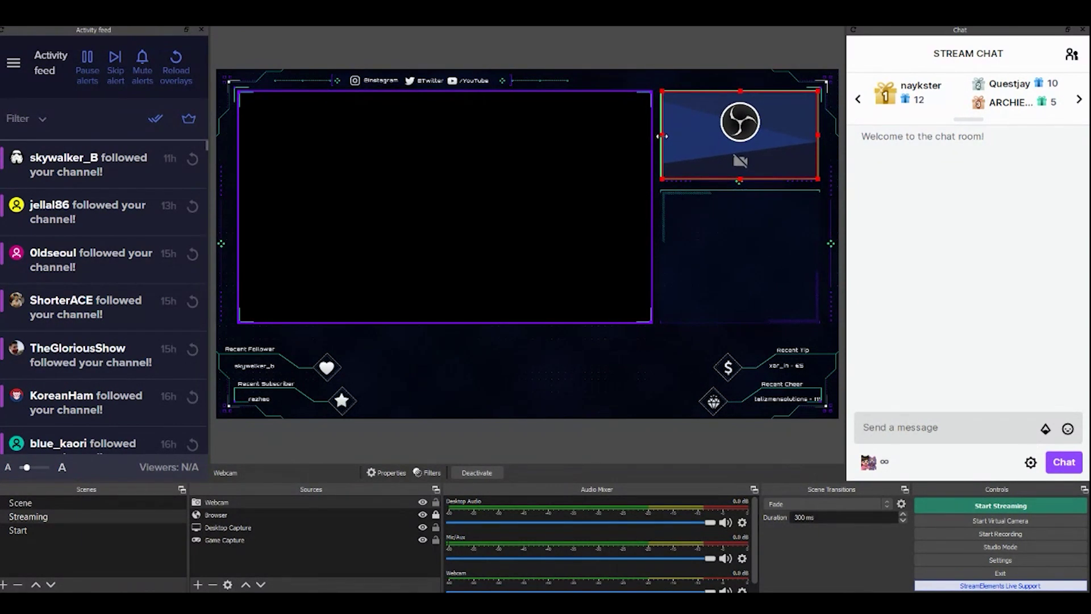
{"action": "left_click_drag", "start_coordinate": [223, 513], "coordinate": [225, 522]}
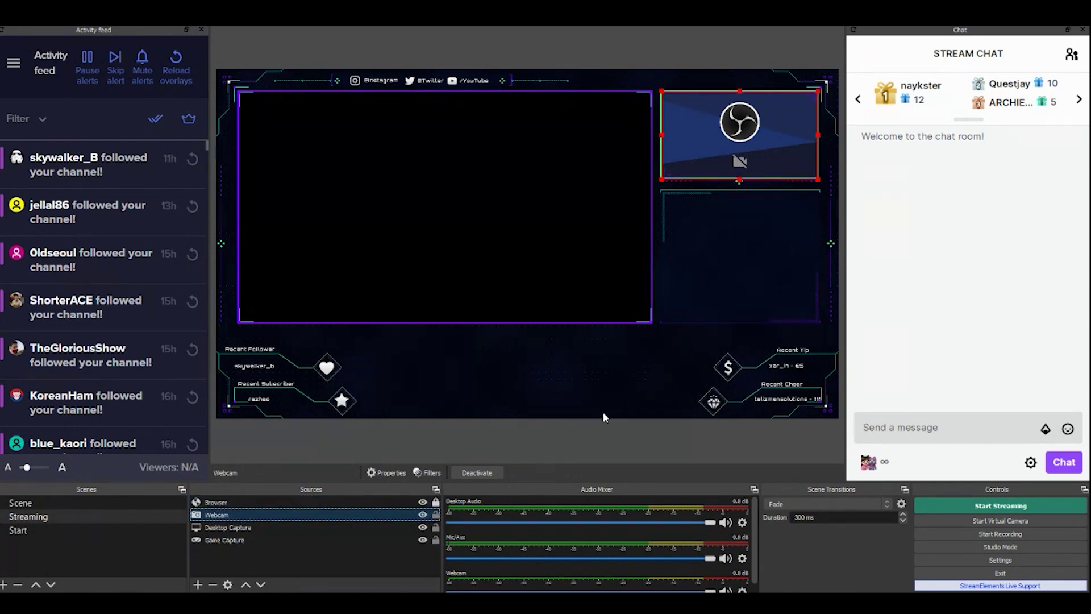
{"action": "left_click", "coordinate": [435, 516]}
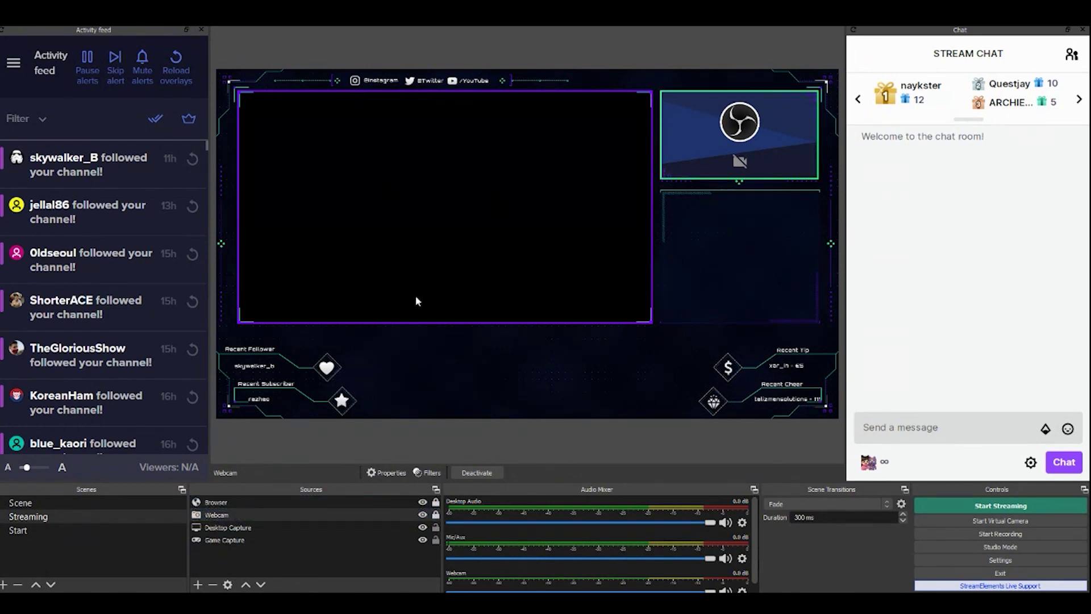
Add a Window Capture of the browser, resize it into the main frame beneath the overlay, and lock it
{"action": "left_click", "coordinate": [197, 584]}
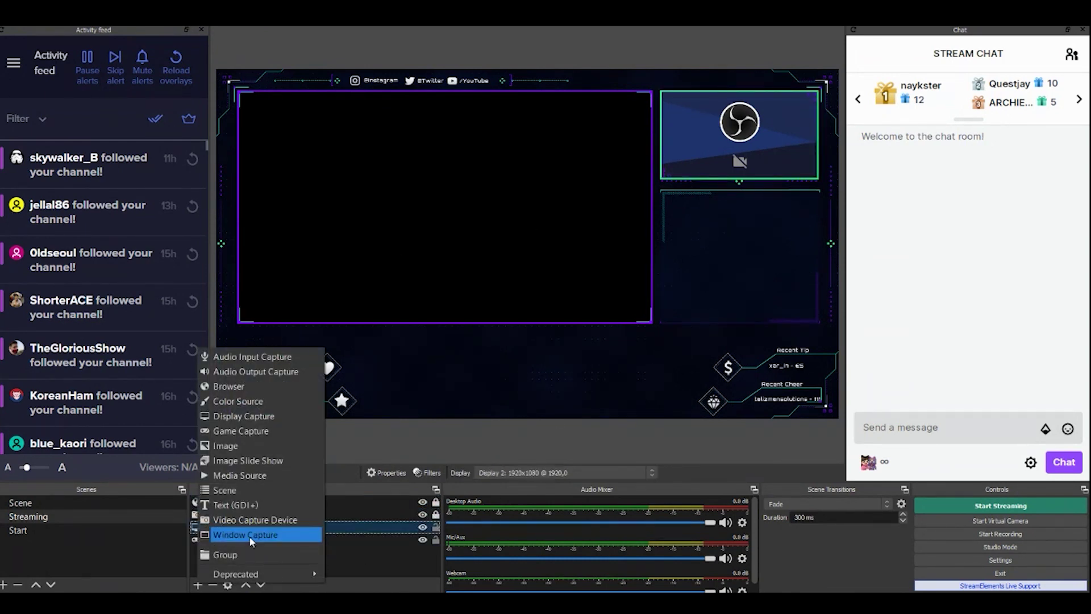
{"action": "left_click", "coordinate": [282, 533]}
{"action": "left_click", "coordinate": [574, 382]}
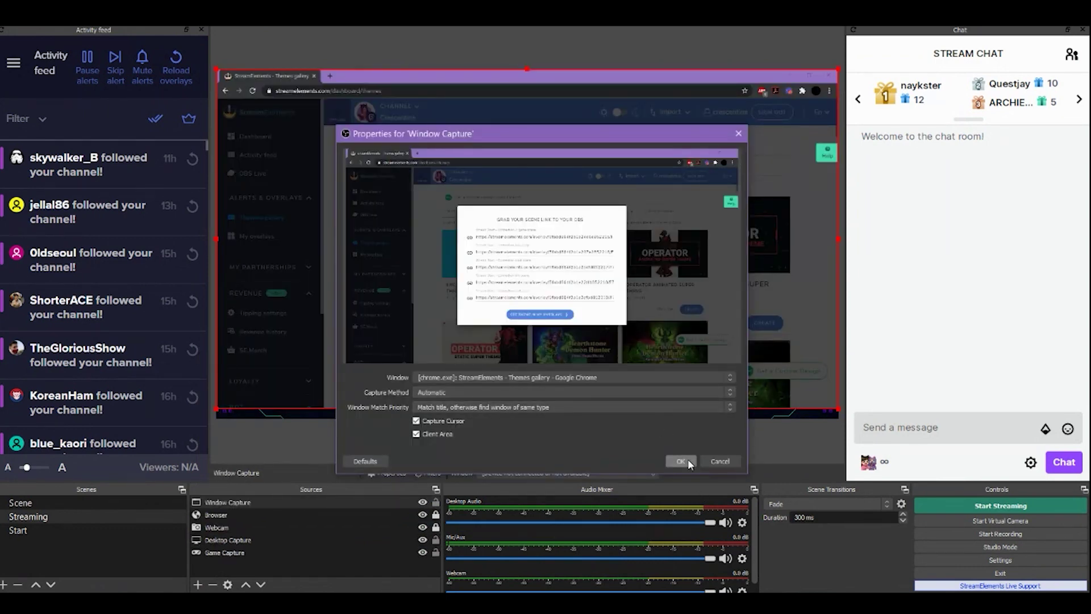
{"action": "left_click", "coordinate": [680, 461]}
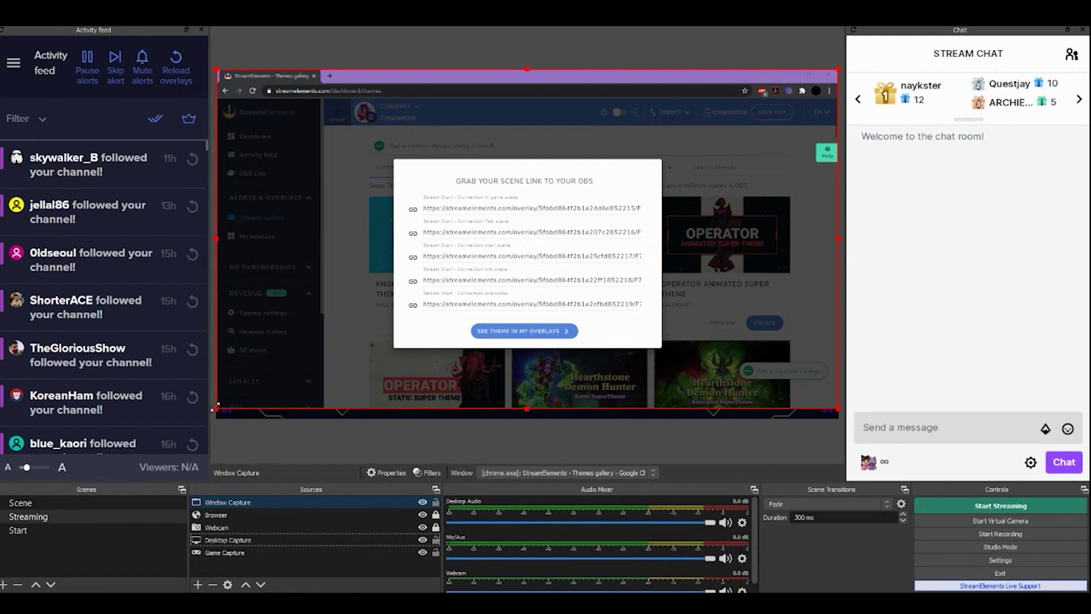
{"action": "left_click_drag", "start_coordinate": [216, 407], "coordinate": [377, 322]}
{"action": "left_click_drag", "start_coordinate": [533, 197], "coordinate": [393, 220]}
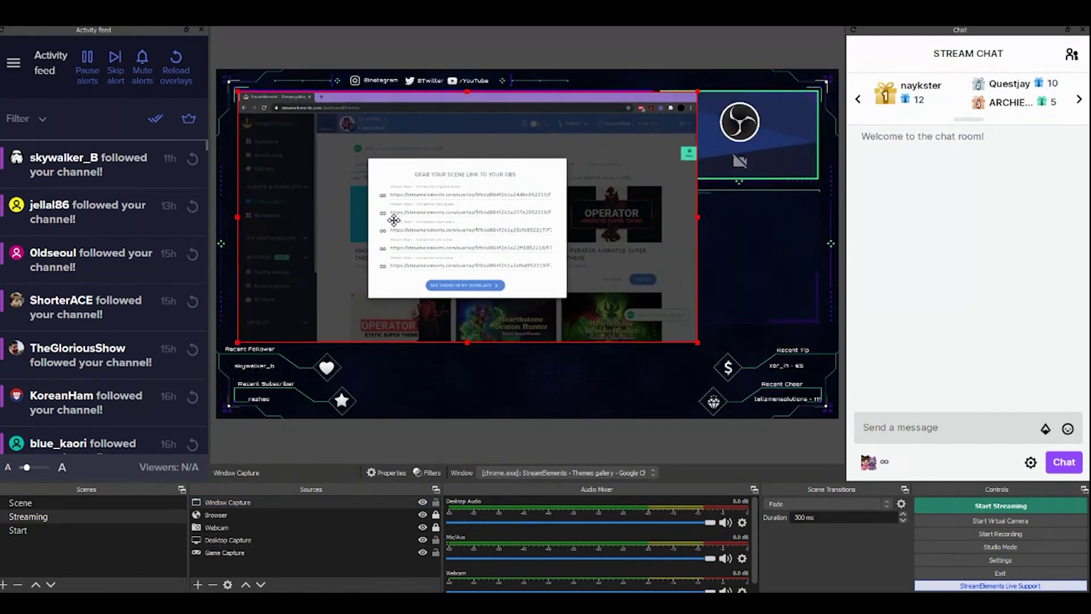
{"action": "left_click_drag", "start_coordinate": [695, 340], "coordinate": [622, 298]}
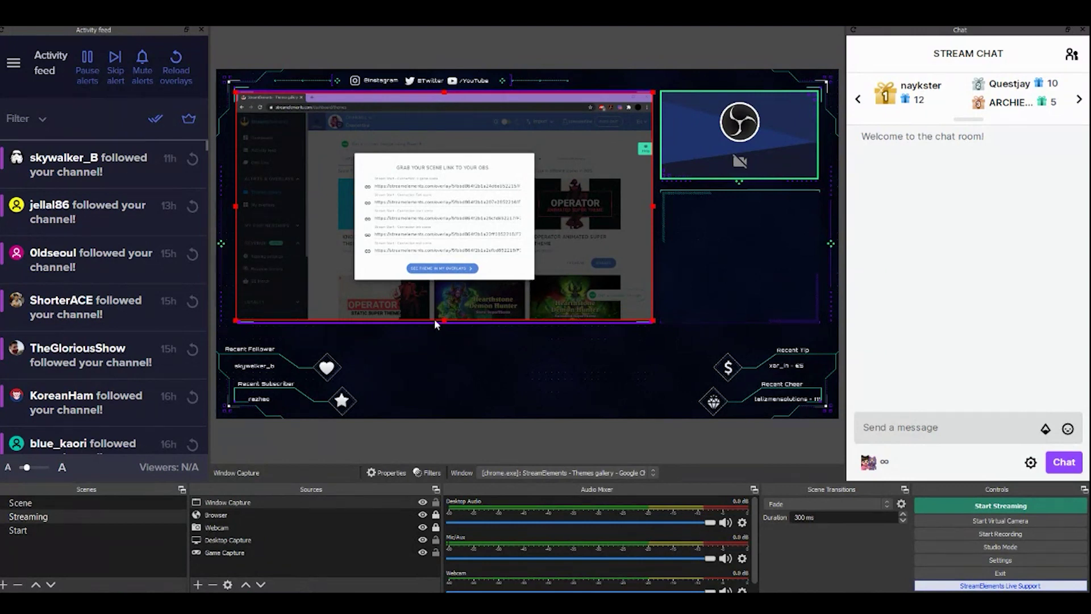
{"action": "left_click_drag", "start_coordinate": [235, 207], "coordinate": [230, 208]}
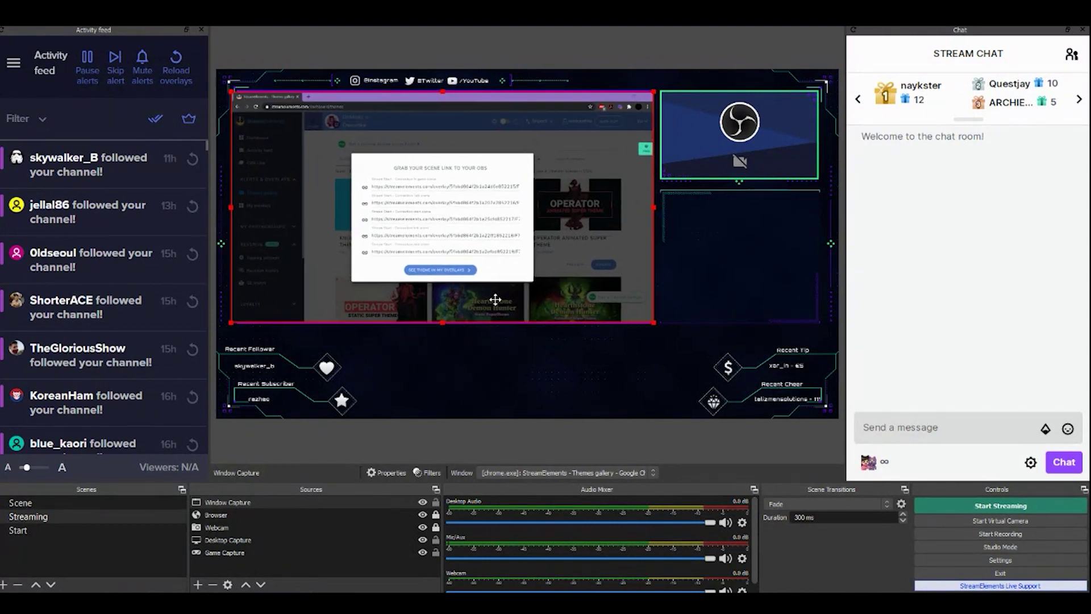
{"action": "left_click_drag", "start_coordinate": [377, 502], "coordinate": [369, 516]}
{"action": "left_click", "coordinate": [436, 515]}
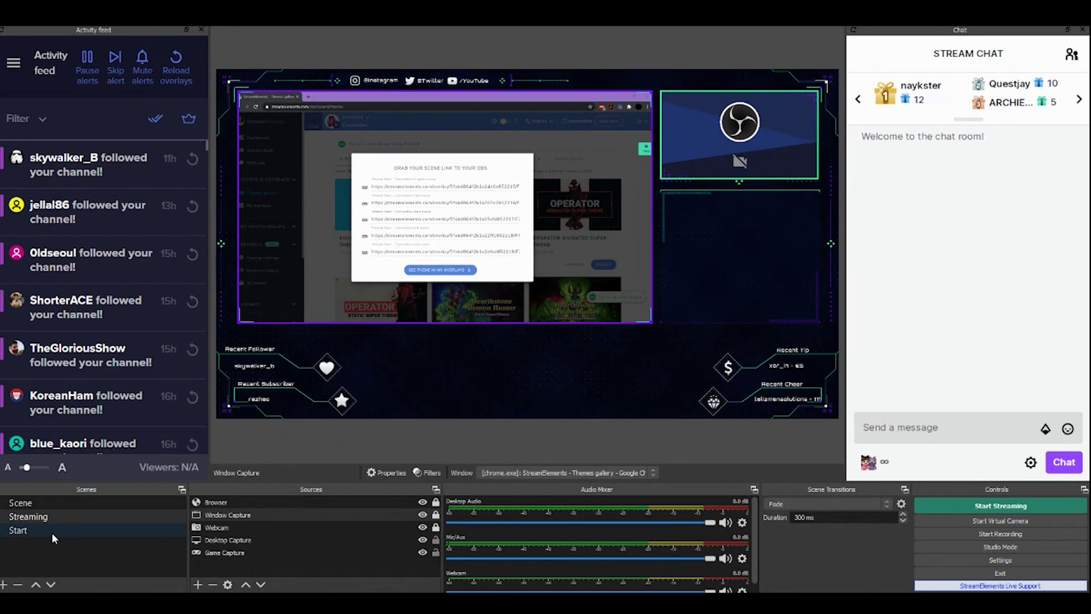
Create a new scene named END and fetch its overlay link from the StreamElements scene links
{"action": "left_click", "coordinate": [4, 584]}
{"action": "type", "text": "END"}
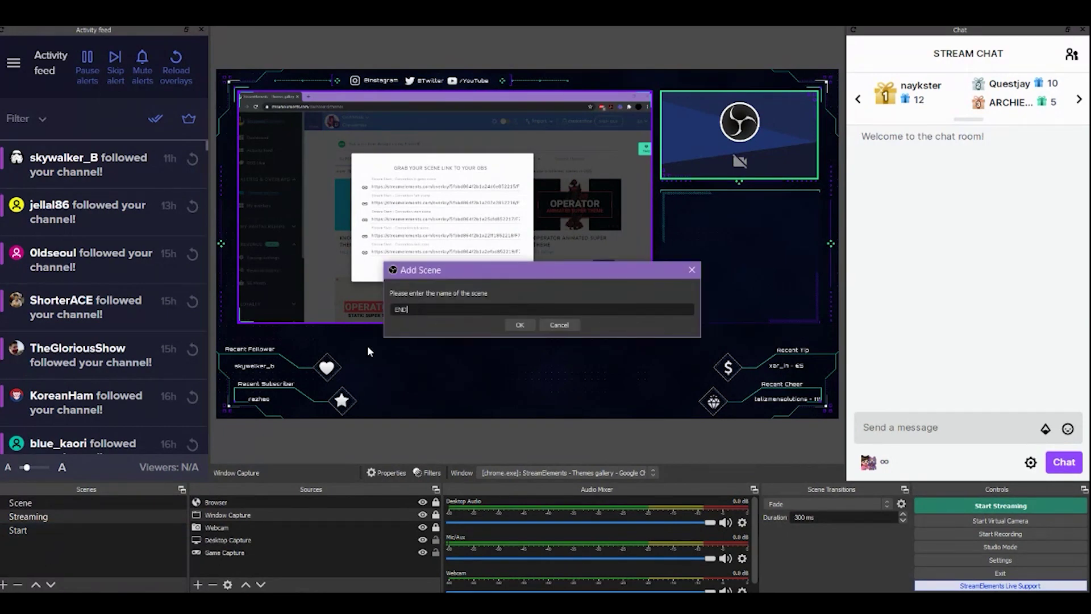
{"action": "key", "text": "Return"}
{"action": "mouse_move", "coordinate": [267, 603]}
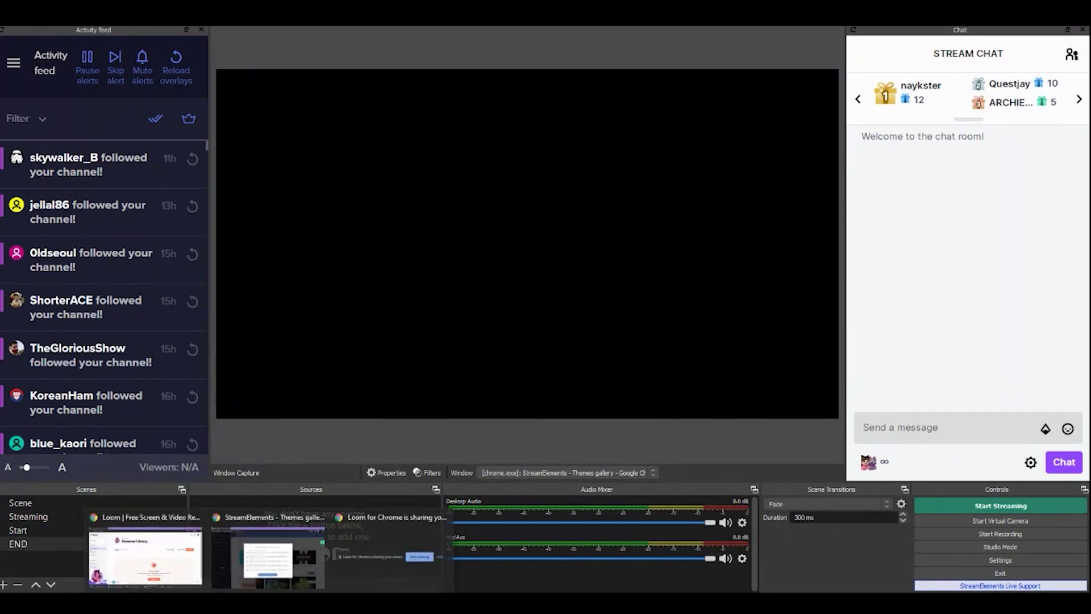
{"action": "left_click", "coordinate": [320, 520]}
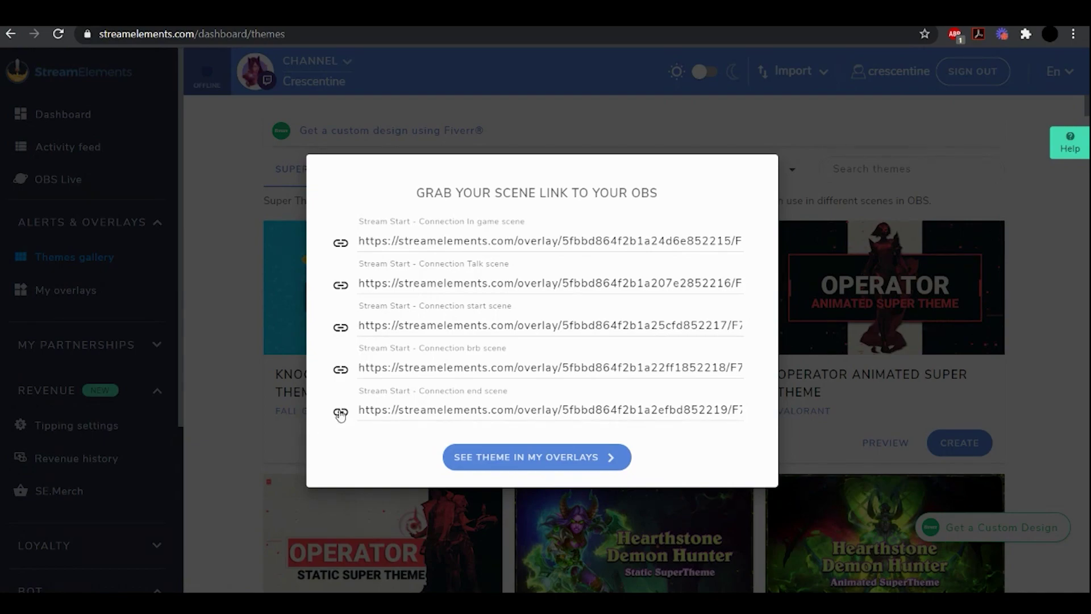
{"action": "key", "text": "alt+Tab"}
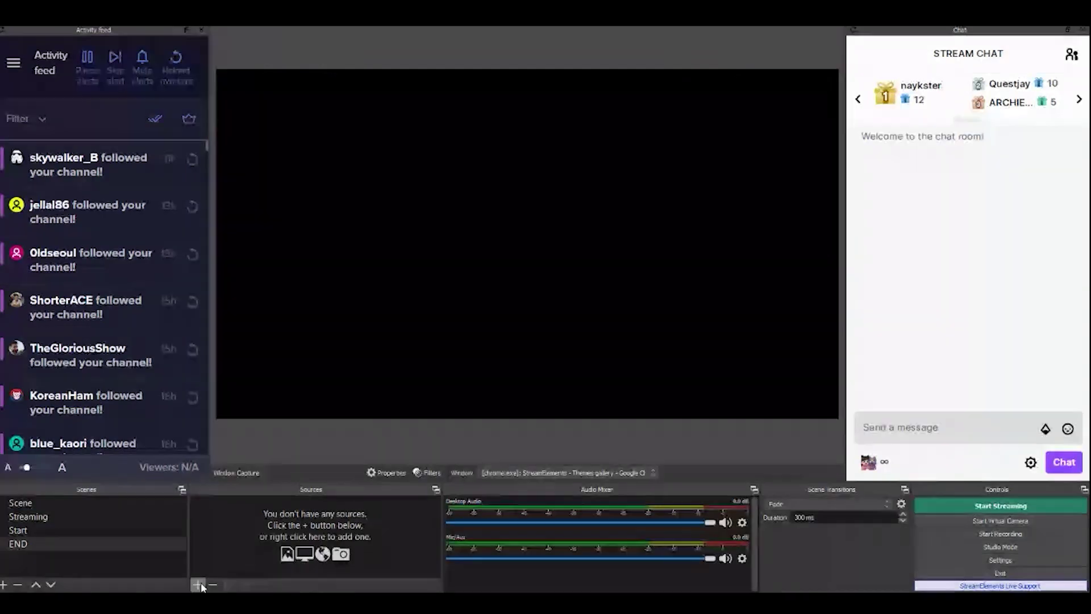
Add an 'END Scene' browser source with the pasted overlay URL, 1920 wide and 1080 high
{"action": "left_click", "coordinate": [198, 584]}
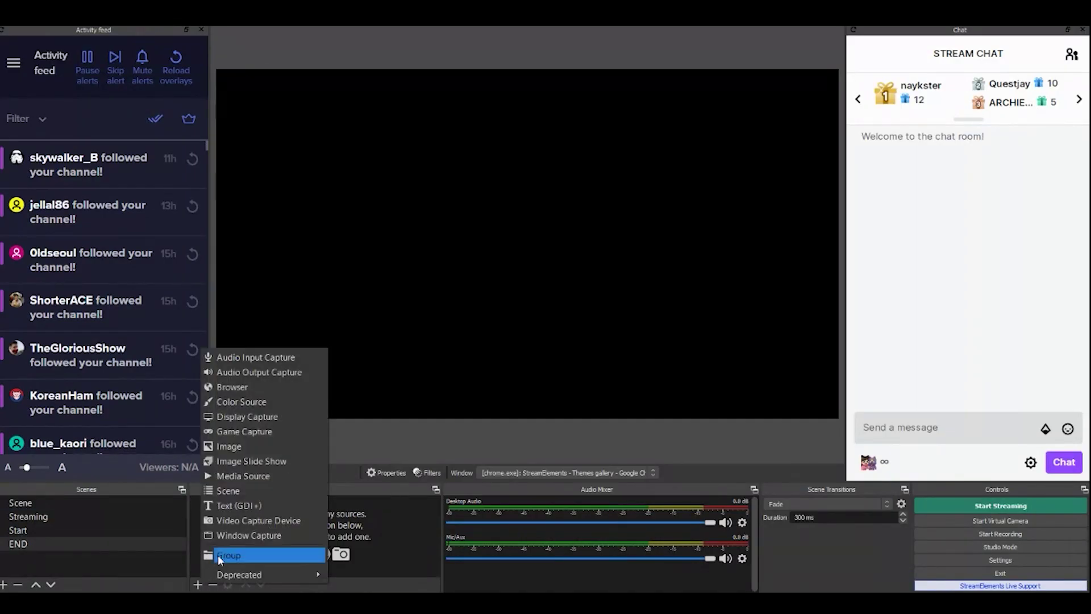
{"action": "left_click", "coordinate": [250, 386]}
{"action": "type", "text": "END Scene"}
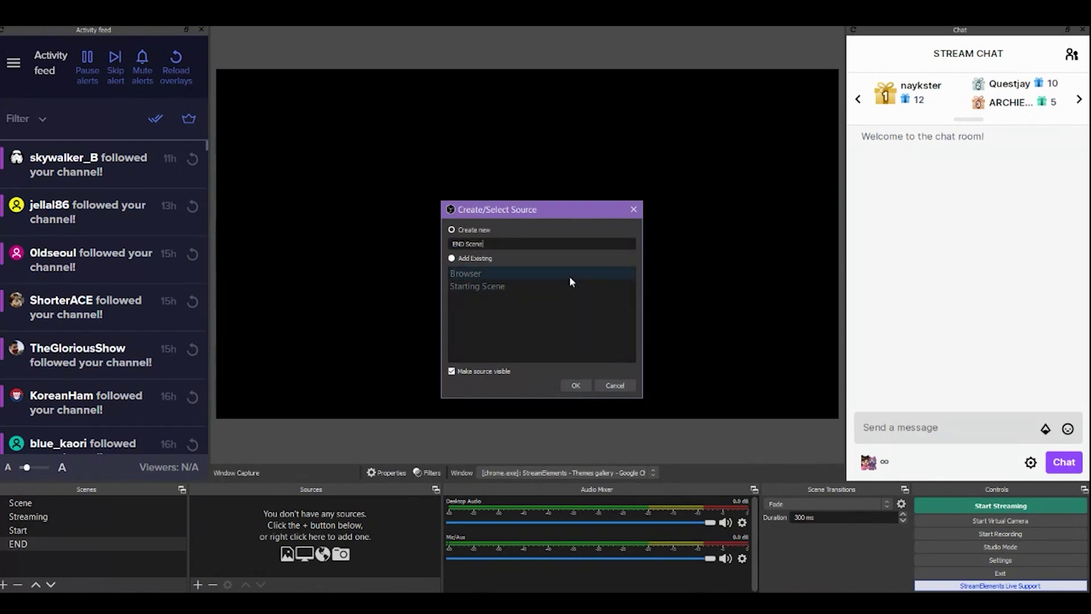
{"action": "key", "text": "Return"}
{"action": "triple_click", "coordinate": [513, 353]}
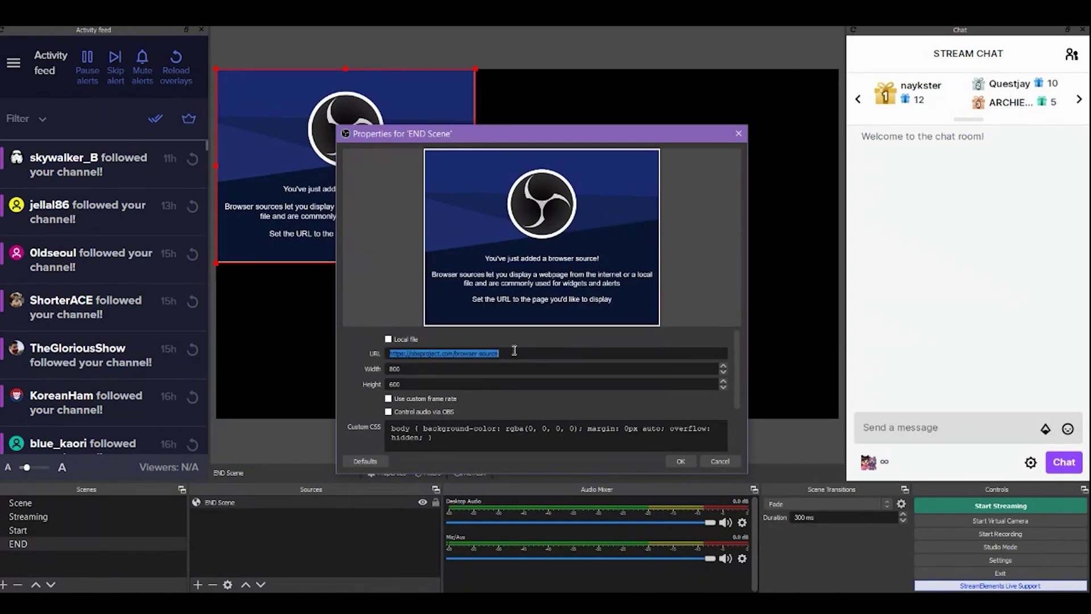
{"action": "left_click", "coordinate": [432, 329]}
{"action": "key", "text": "BackSpace"}
{"action": "key", "text": "BackSpace"}
{"action": "key", "text": "BackSpace"}
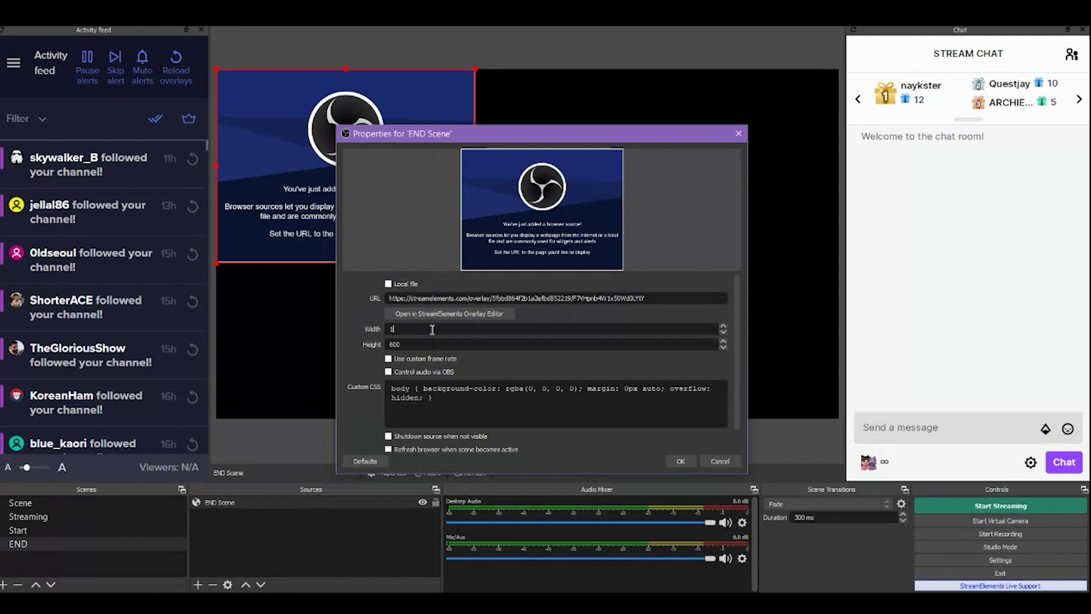
{"action": "type", "text": "1920"}
{"action": "double_click", "coordinate": [424, 348]}
{"action": "type", "text": "1080"}
{"action": "left_click", "coordinate": [681, 462]}
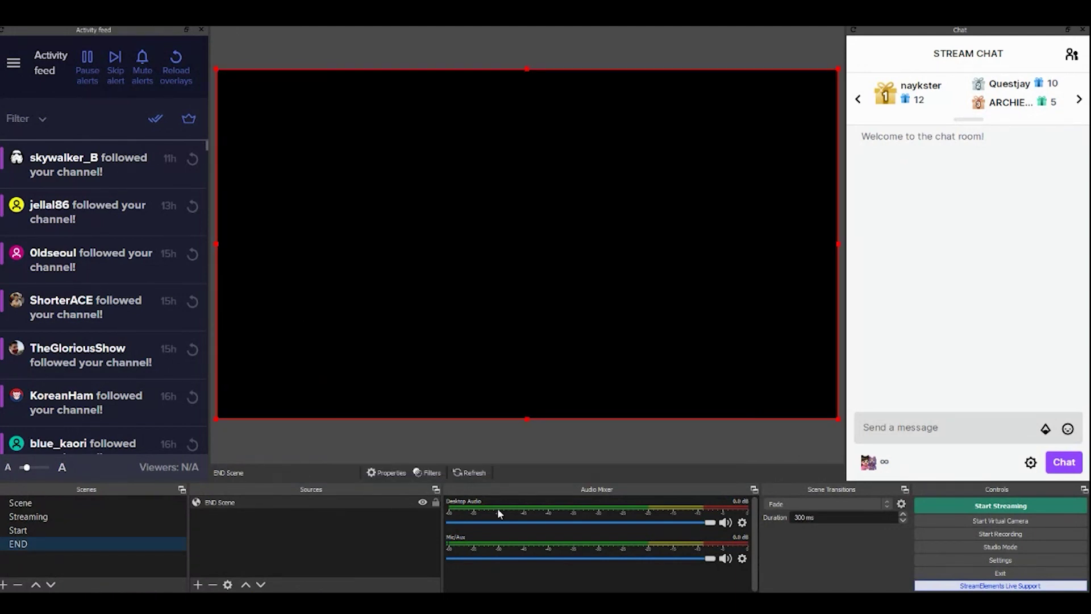
{"action": "left_click", "coordinate": [413, 521]}
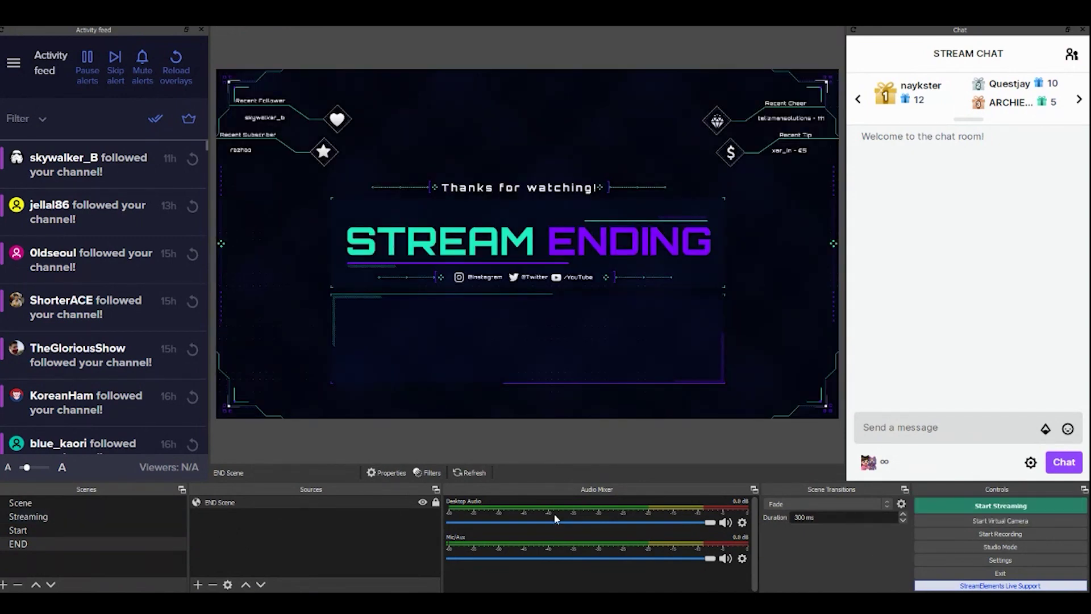
Switch through the Start, Streaming and END scenes to confirm each overlay loads
{"action": "left_click", "coordinate": [79, 516]}
{"action": "left_click", "coordinate": [39, 529]}
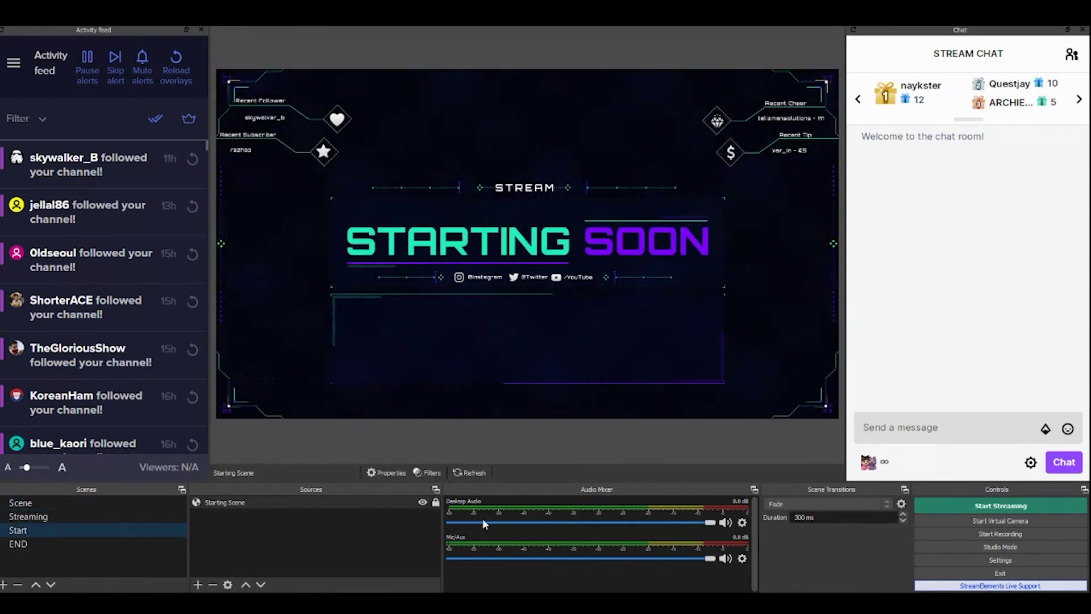
{"action": "left_click", "coordinate": [77, 515]}
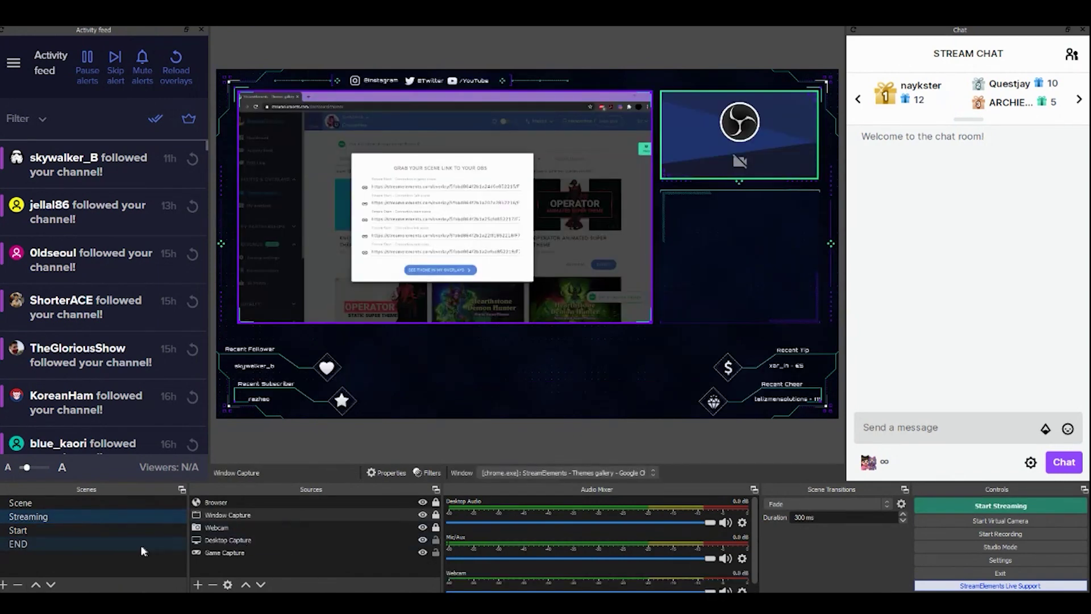
{"action": "left_click", "coordinate": [126, 544]}
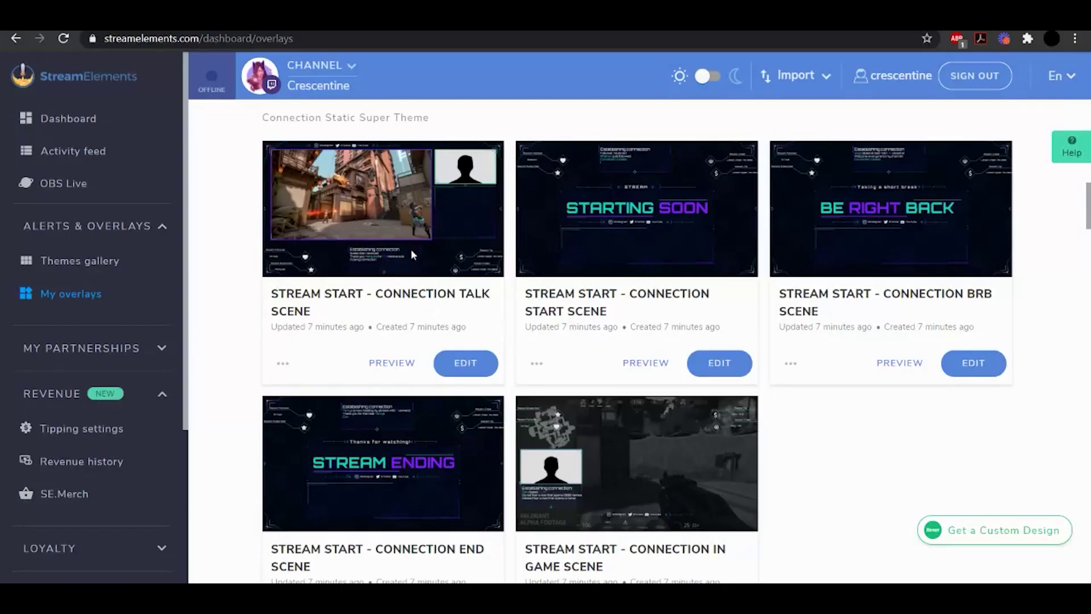
Open the Connection Talk overlay for editing and emulate emote and subscriber events on its Alert Box
{"action": "left_click", "coordinate": [135, 304]}
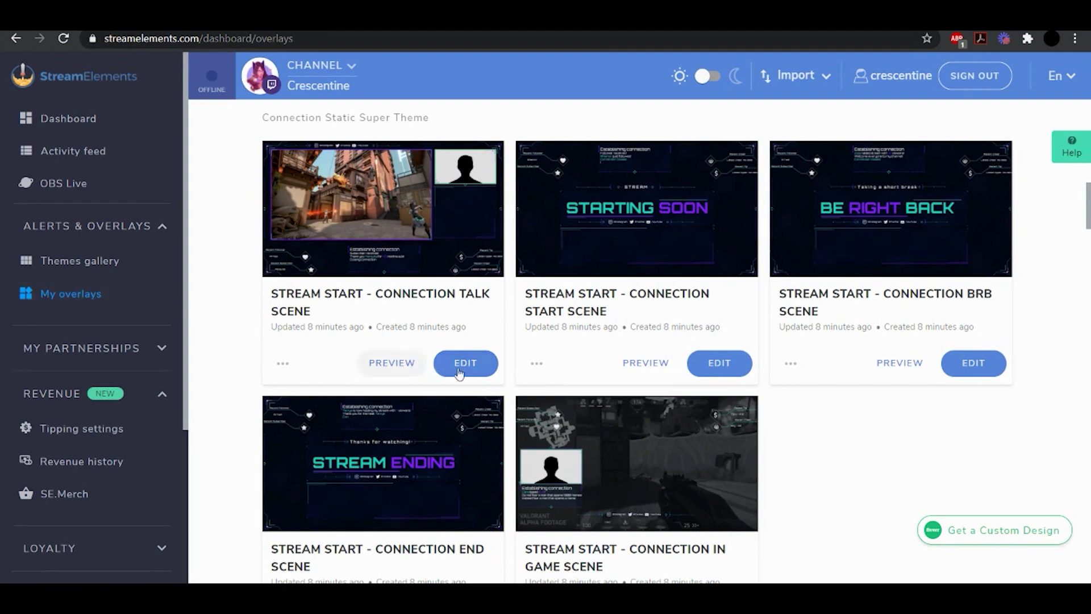
{"action": "left_click", "coordinate": [464, 366]}
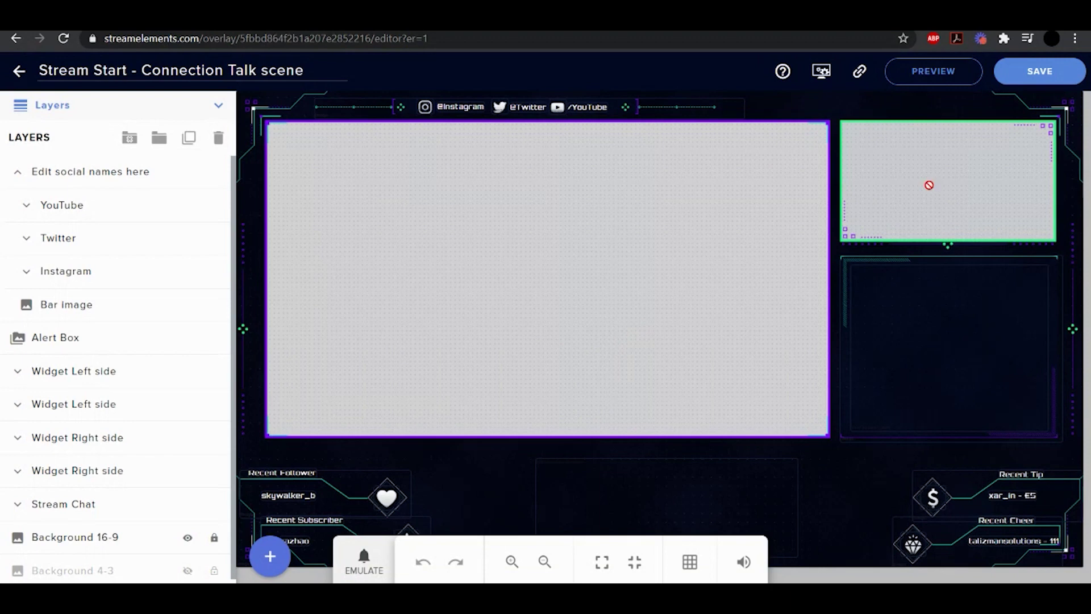
{"action": "left_click", "coordinate": [568, 525]}
{"action": "left_click", "coordinate": [363, 565]}
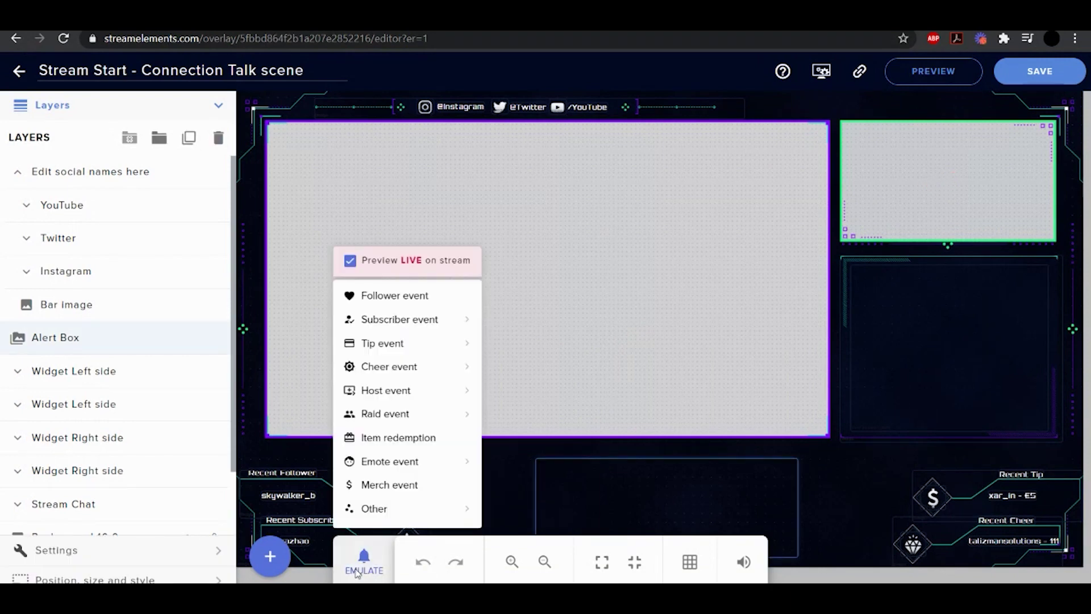
{"action": "left_click", "coordinate": [390, 461]}
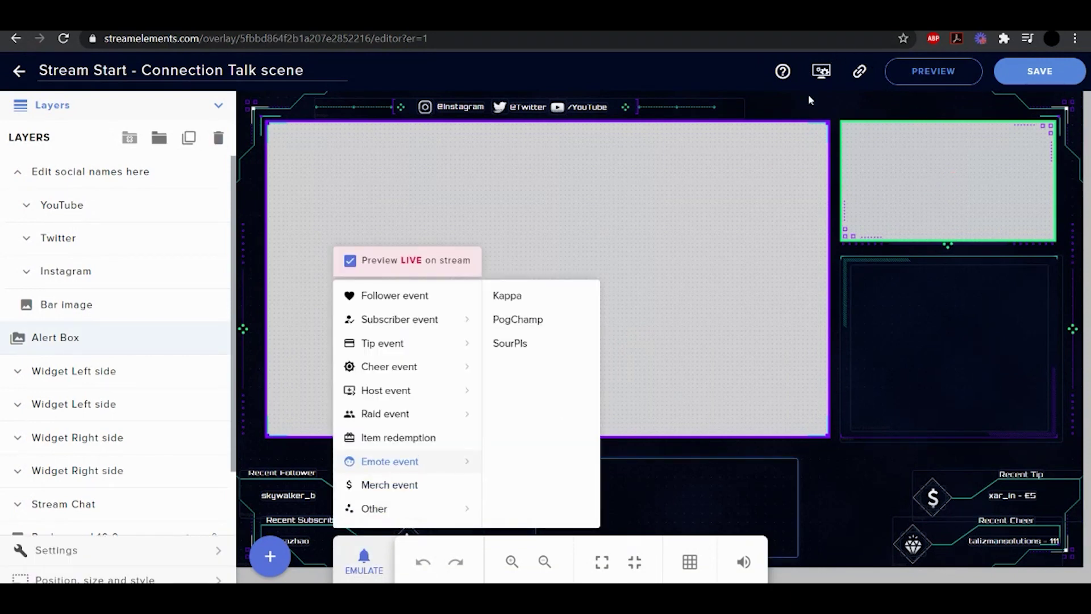
{"action": "left_click", "coordinate": [544, 563]}
{"action": "left_click", "coordinate": [544, 563]}
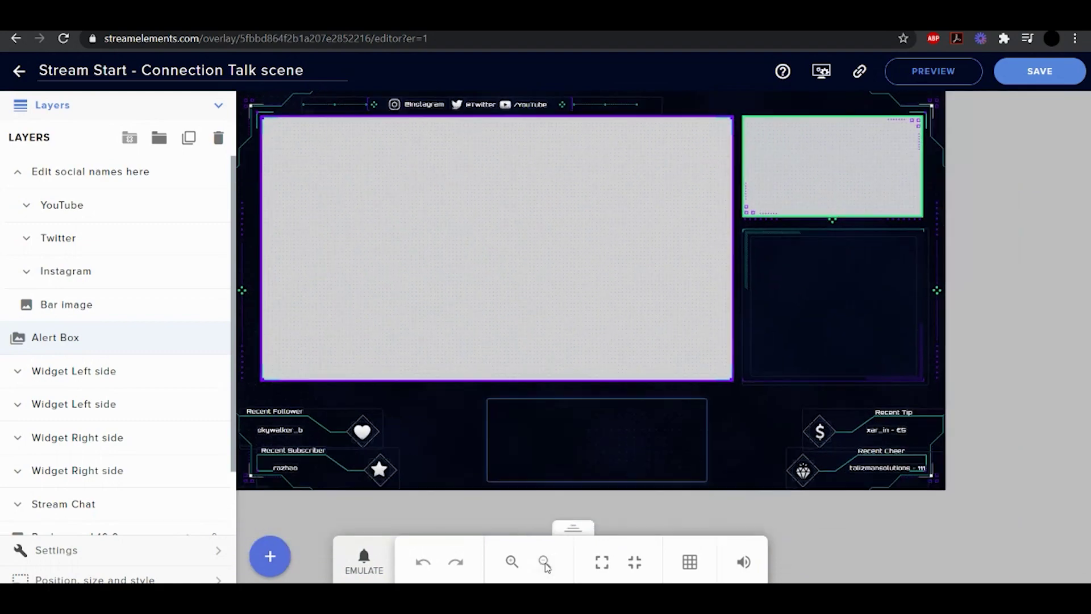
{"action": "left_click", "coordinate": [512, 562]}
{"action": "left_click", "coordinate": [380, 564]}
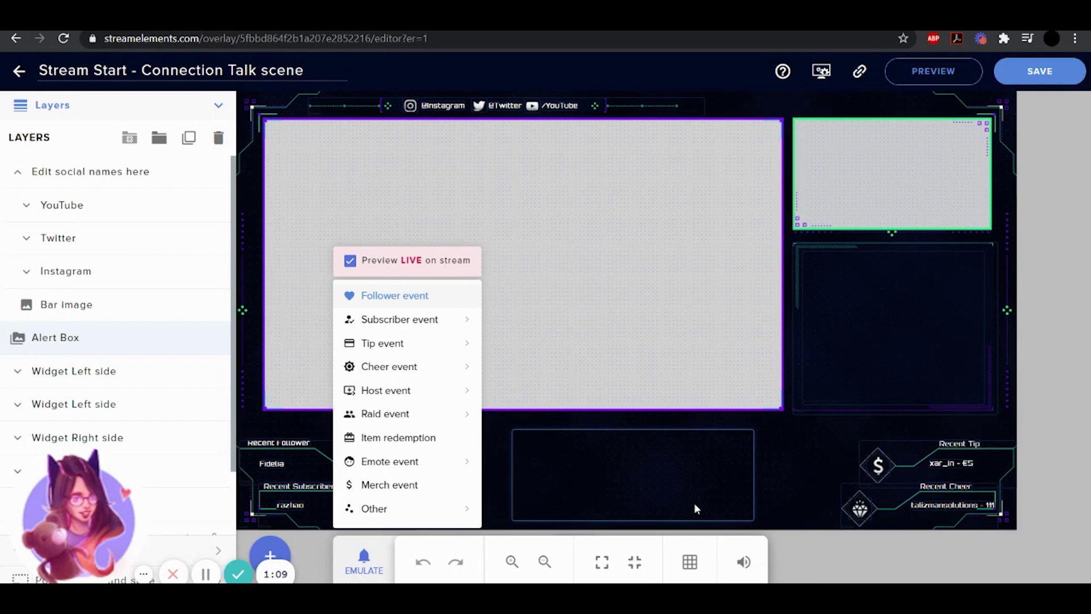
{"action": "left_click", "coordinate": [498, 293]}
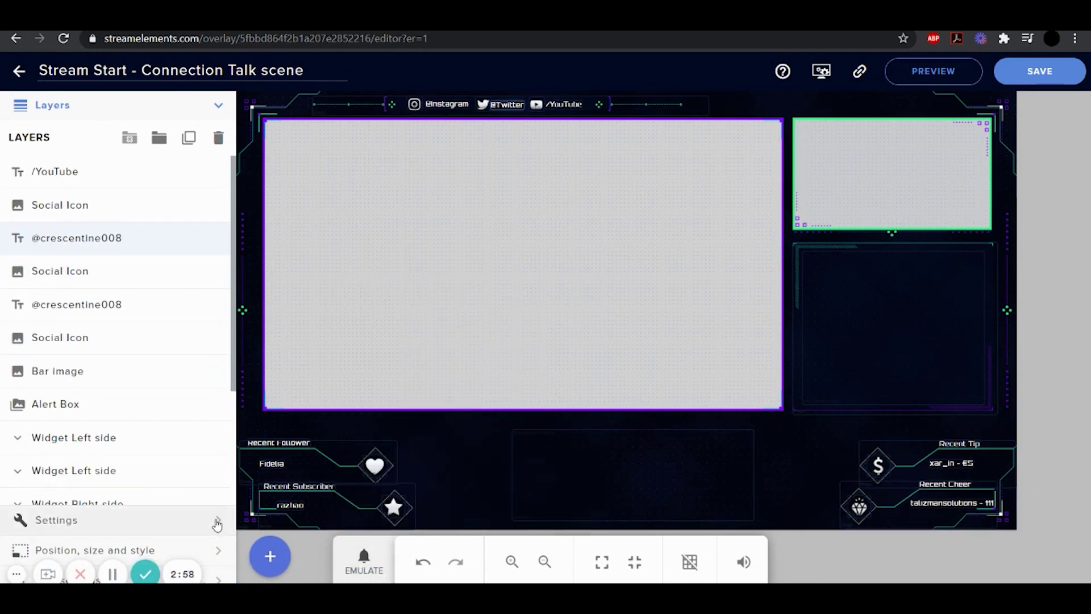
Replace the Twitter and Instagram label text with the streamer's own handle
{"action": "left_click", "coordinate": [217, 524]}
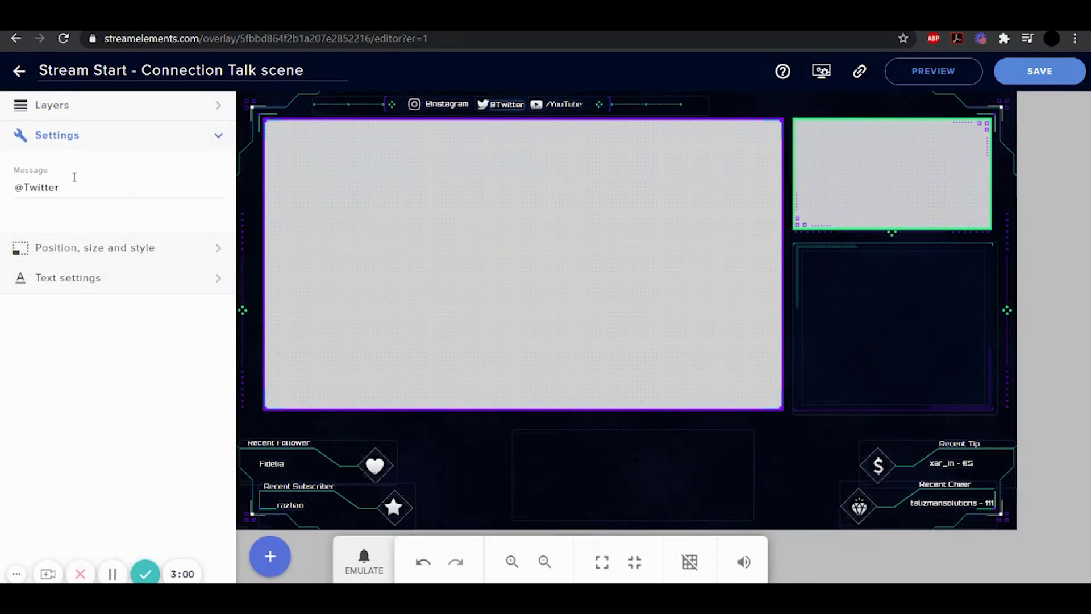
{"action": "left_click_drag", "start_coordinate": [67, 187], "coordinate": [28, 188]}
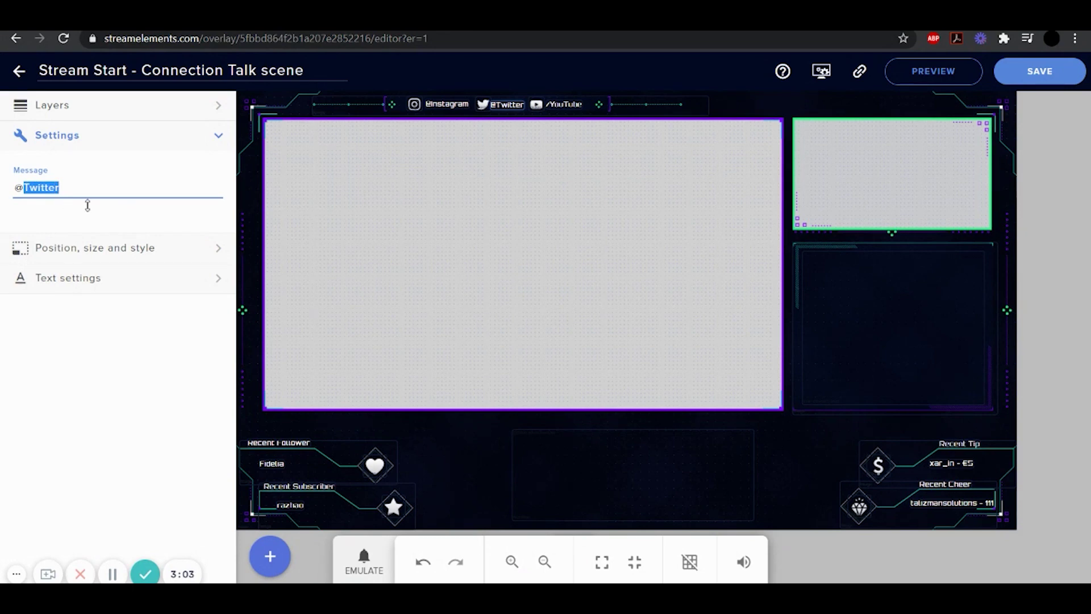
{"action": "type", "text": "crescentine008"}
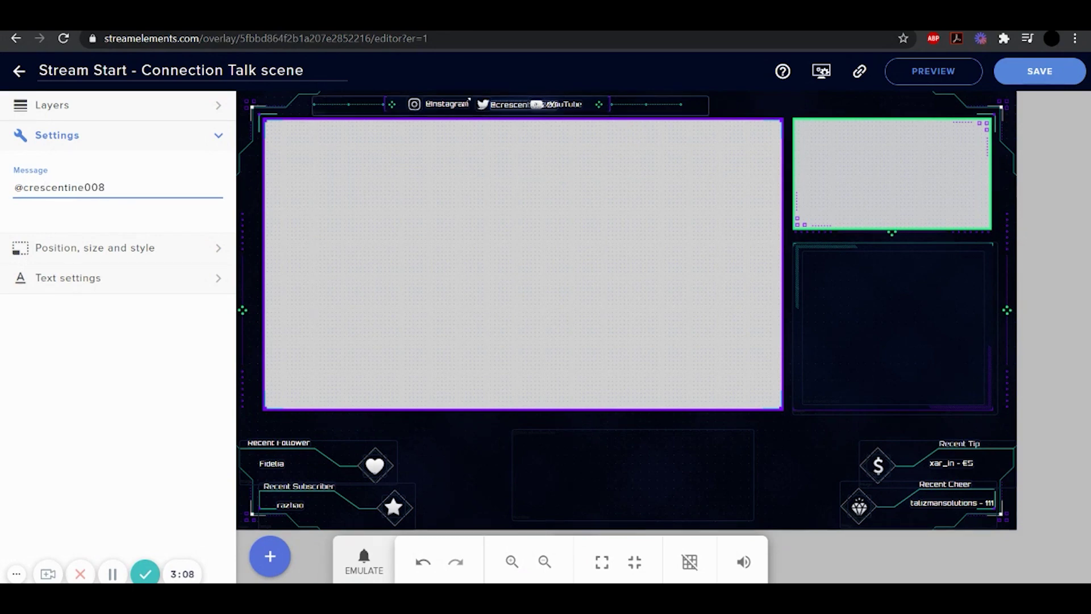
{"action": "left_click", "coordinate": [439, 107]}
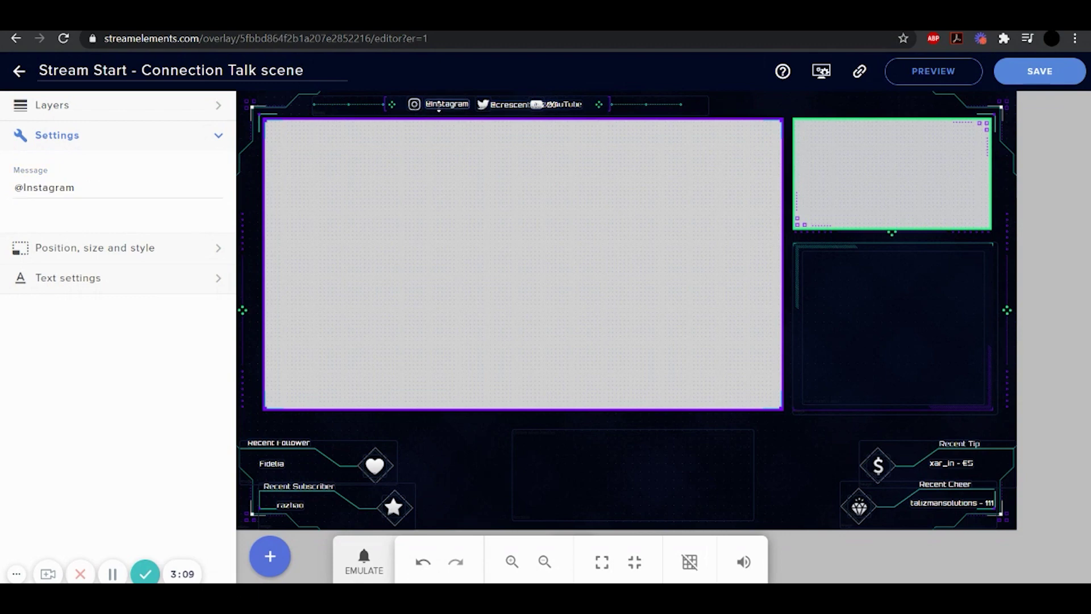
{"action": "double_click", "coordinate": [42, 196]}
{"action": "type", "text": "crescenti"}
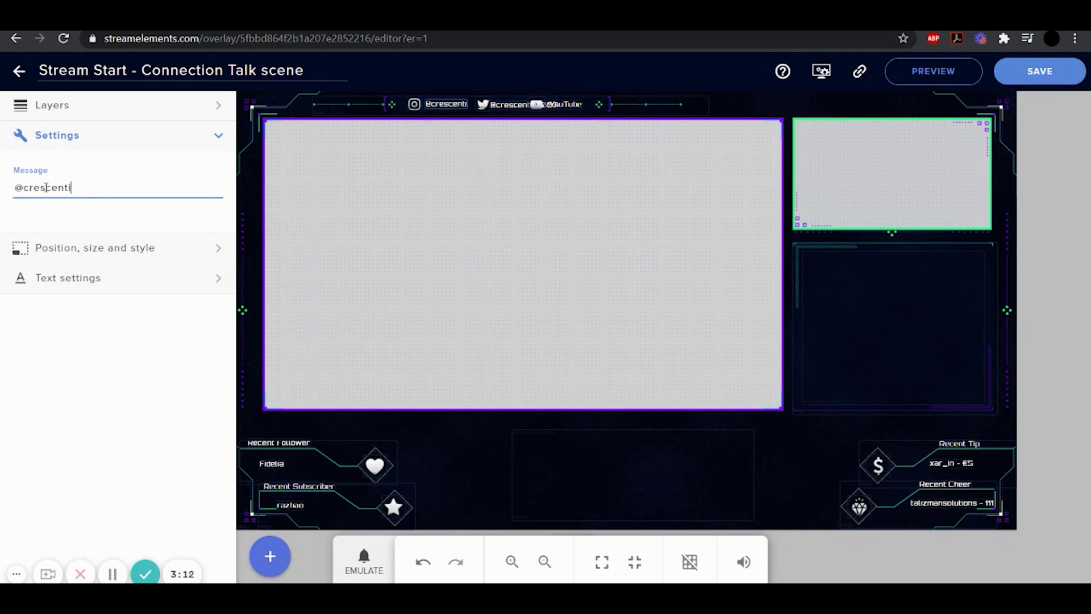
{"action": "type", "text": "ne008"}
Select the social bar background image and delete the Bar image layer
{"action": "left_click", "coordinate": [599, 105]}
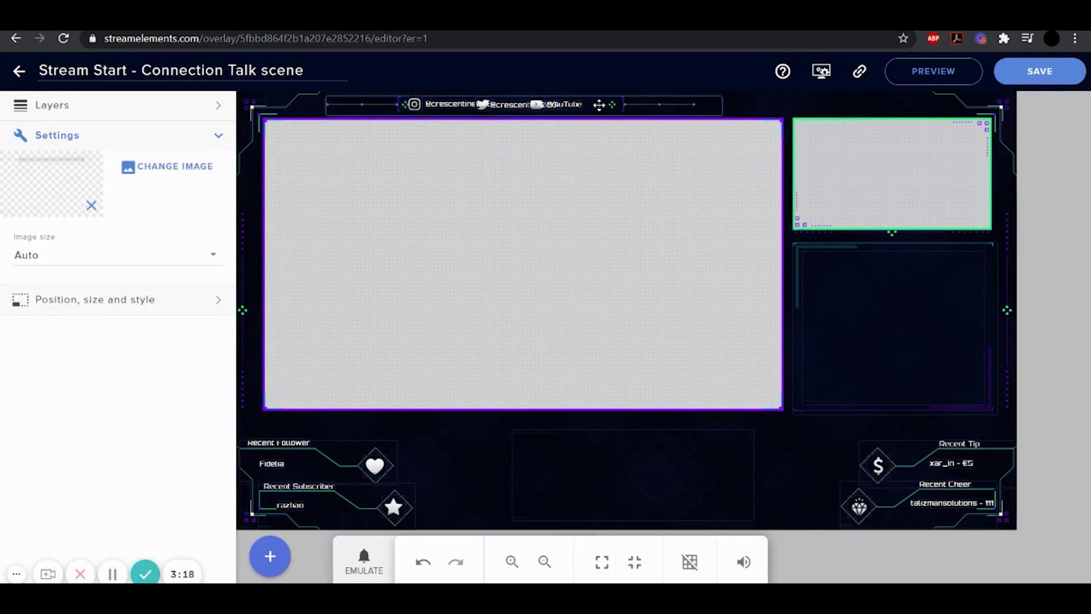
{"action": "left_click_drag", "start_coordinate": [599, 104], "coordinate": [594, 108]}
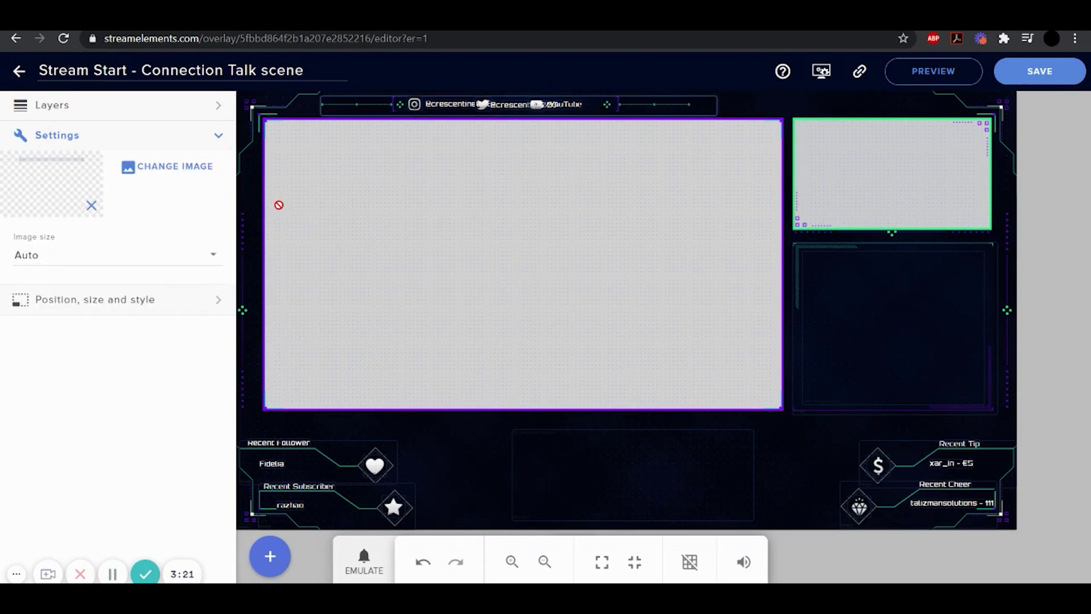
{"action": "left_click", "coordinate": [196, 105]}
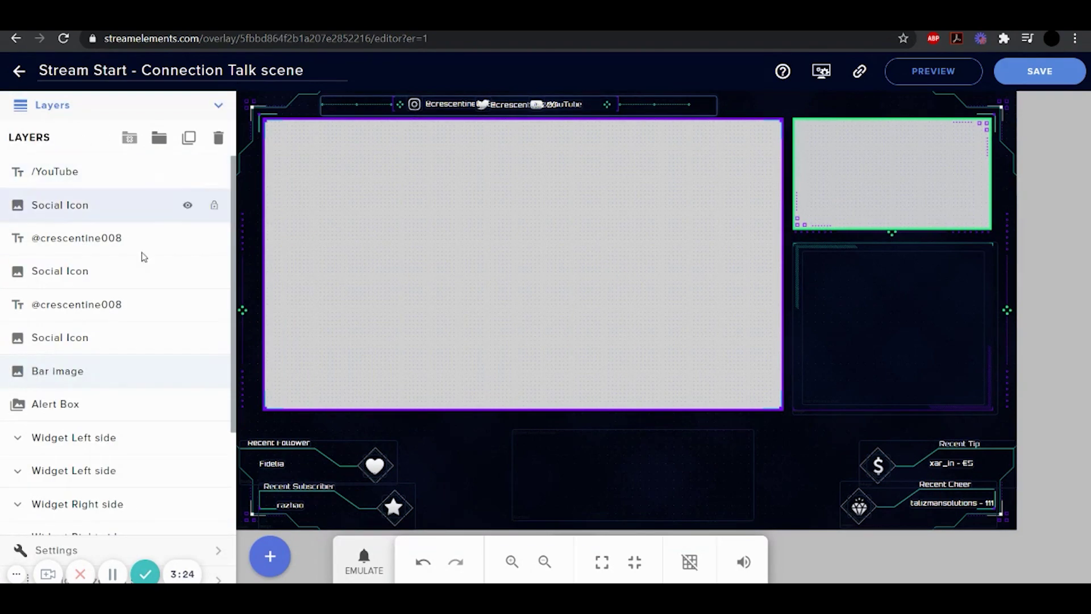
{"action": "left_click", "coordinate": [218, 138]}
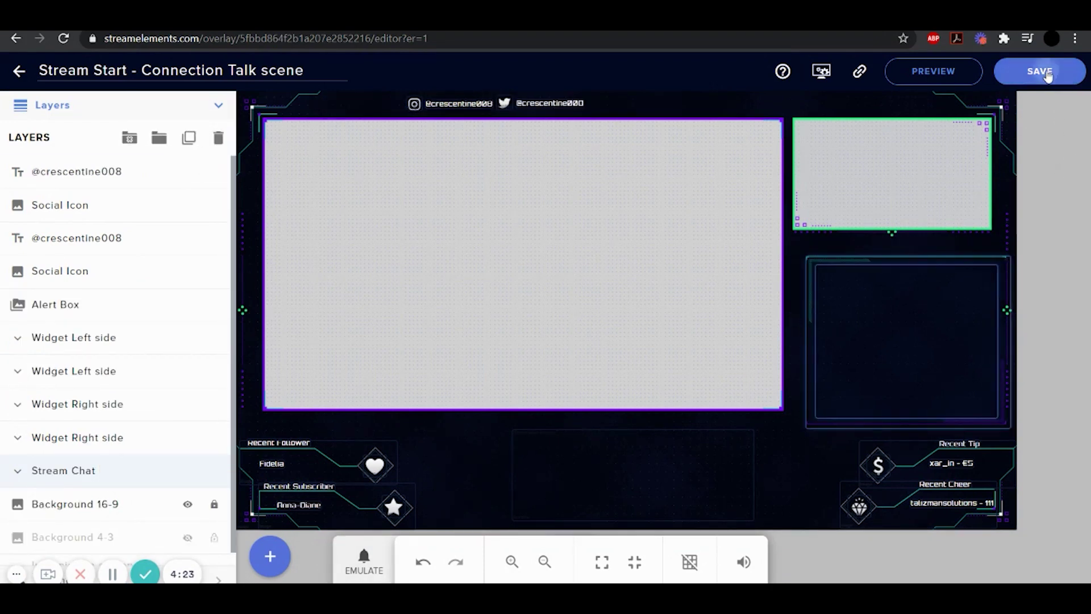
Save the Talk overlay and look over the Alerts, Engagement, Labels and Static/Custom widget categories
{"action": "left_click", "coordinate": [1047, 76]}
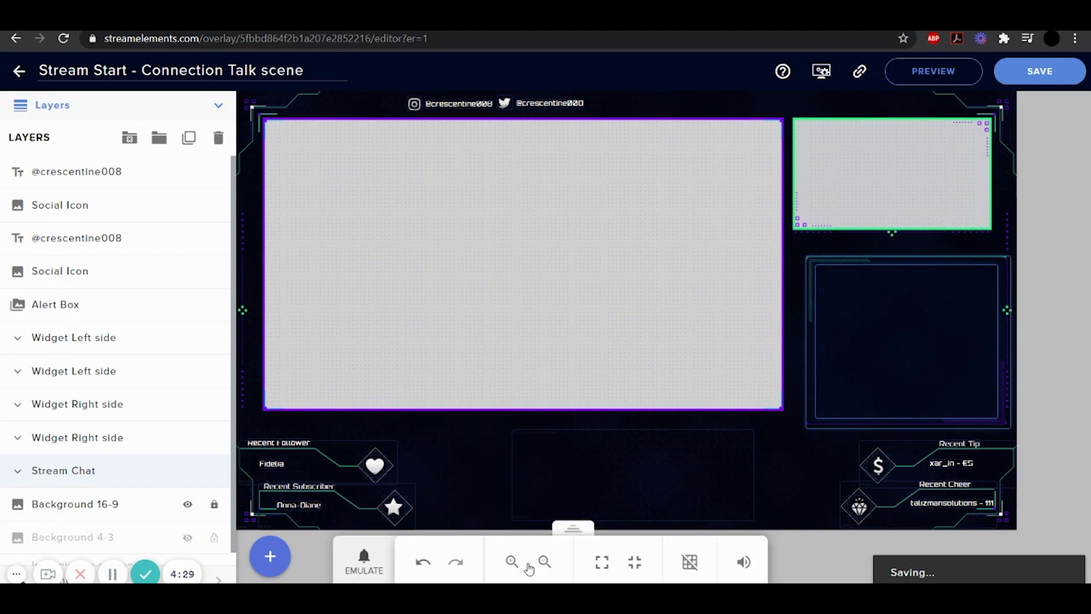
{"action": "left_click", "coordinate": [268, 557]}
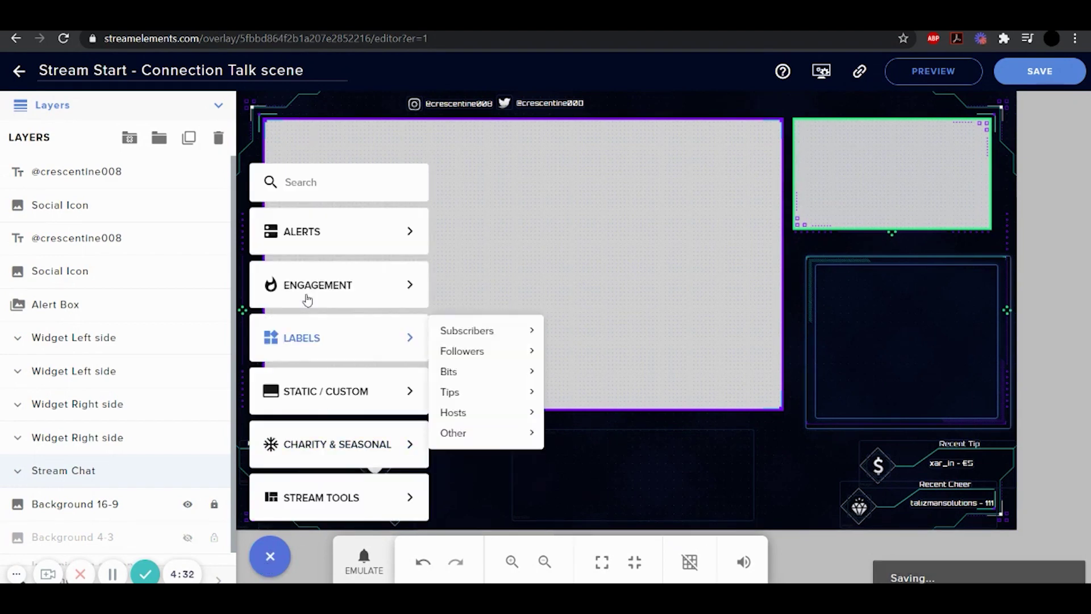
{"action": "mouse_move", "coordinate": [358, 231]}
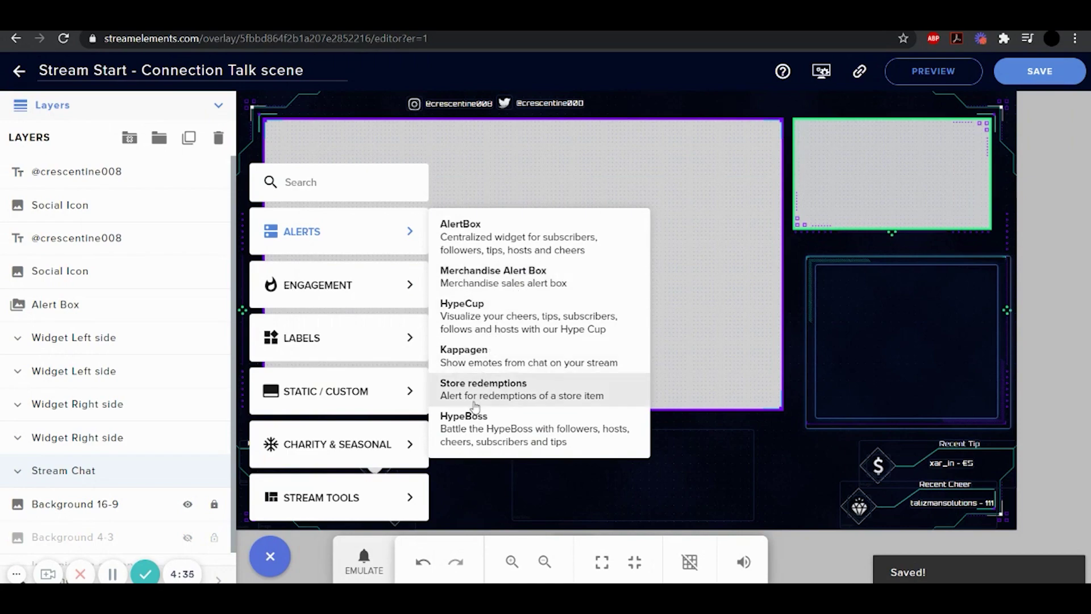
{"action": "mouse_move", "coordinate": [331, 290]}
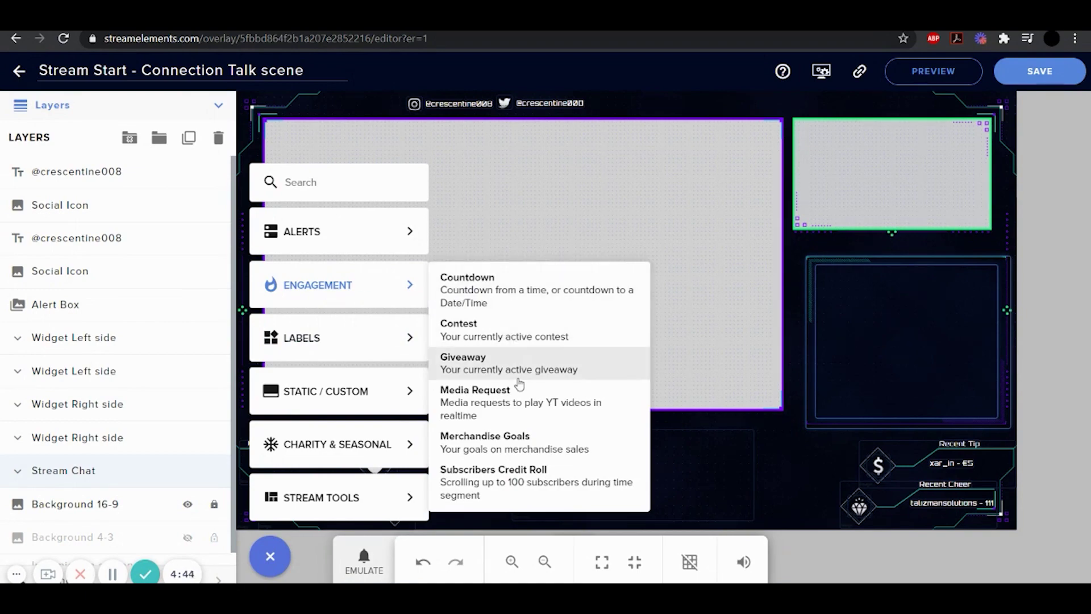
{"action": "mouse_move", "coordinate": [302, 354]}
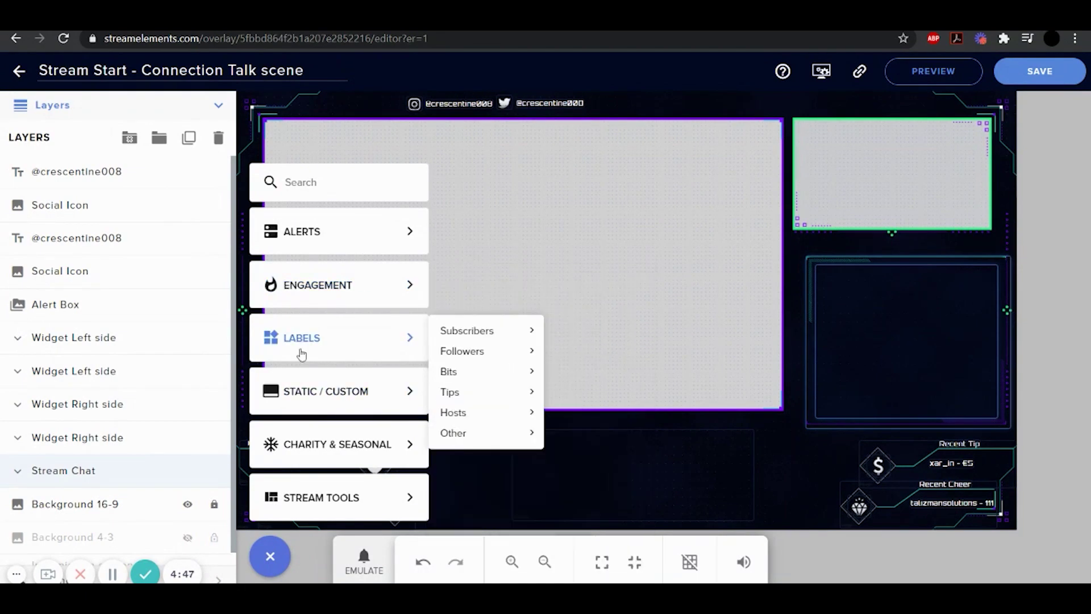
{"action": "mouse_move", "coordinate": [504, 434]}
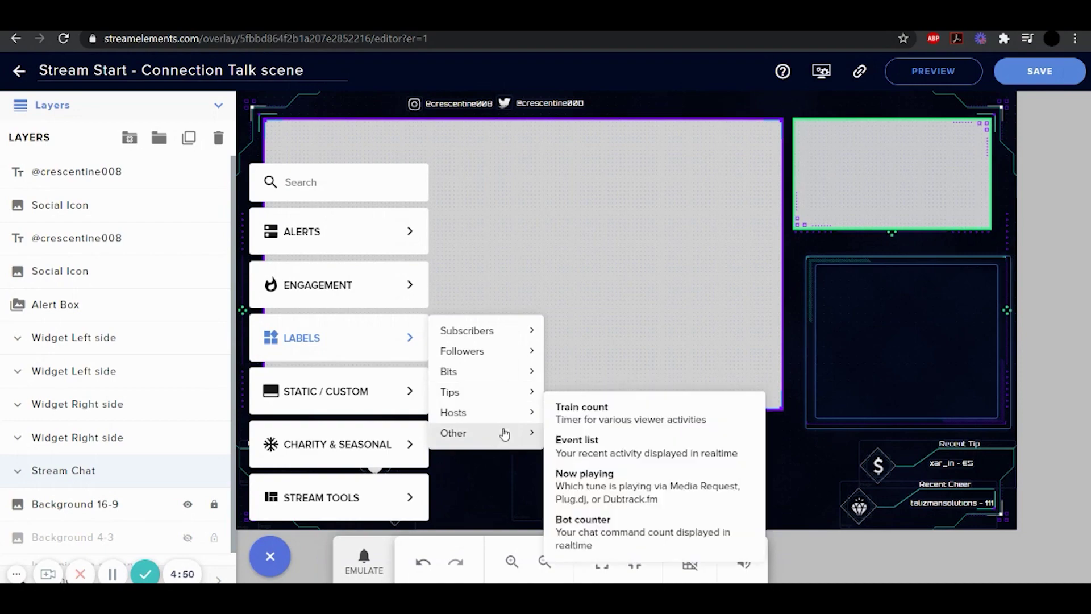
{"action": "mouse_move", "coordinate": [435, 383]}
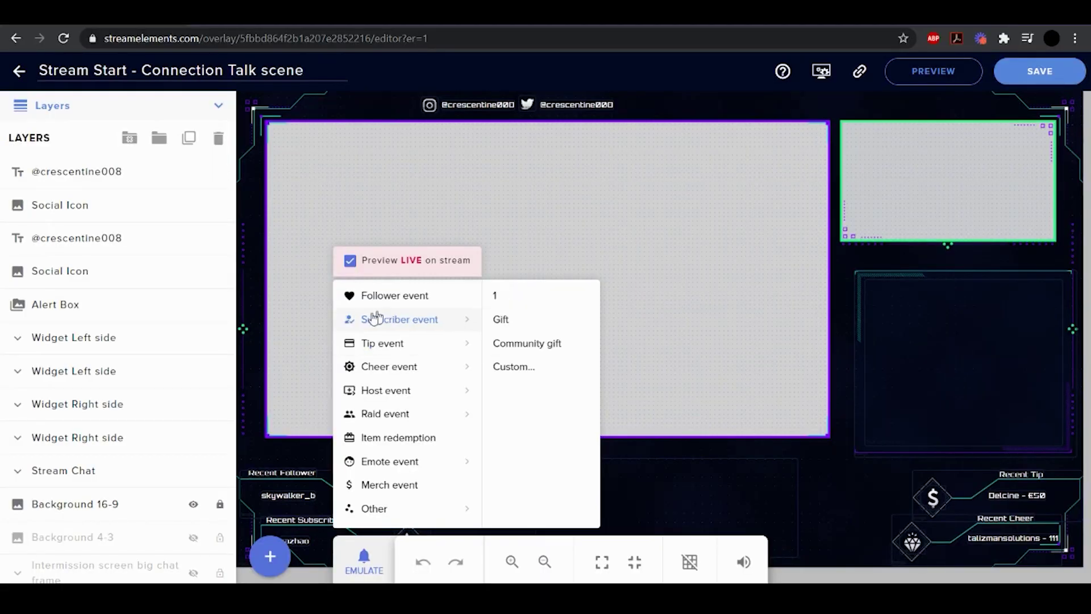
Mute the sound in the StreamElements overlay editor
{"action": "mouse_move", "coordinate": [393, 355]}
{"action": "left_click", "coordinate": [363, 562]}
{"action": "left_click", "coordinate": [364, 562]}
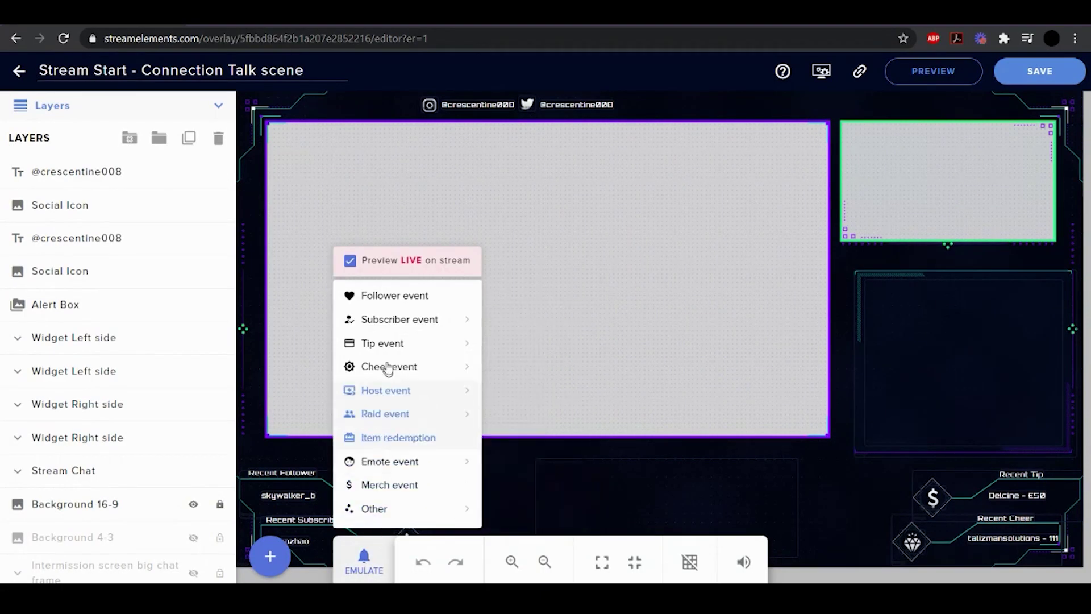
{"action": "left_click", "coordinate": [743, 561]}
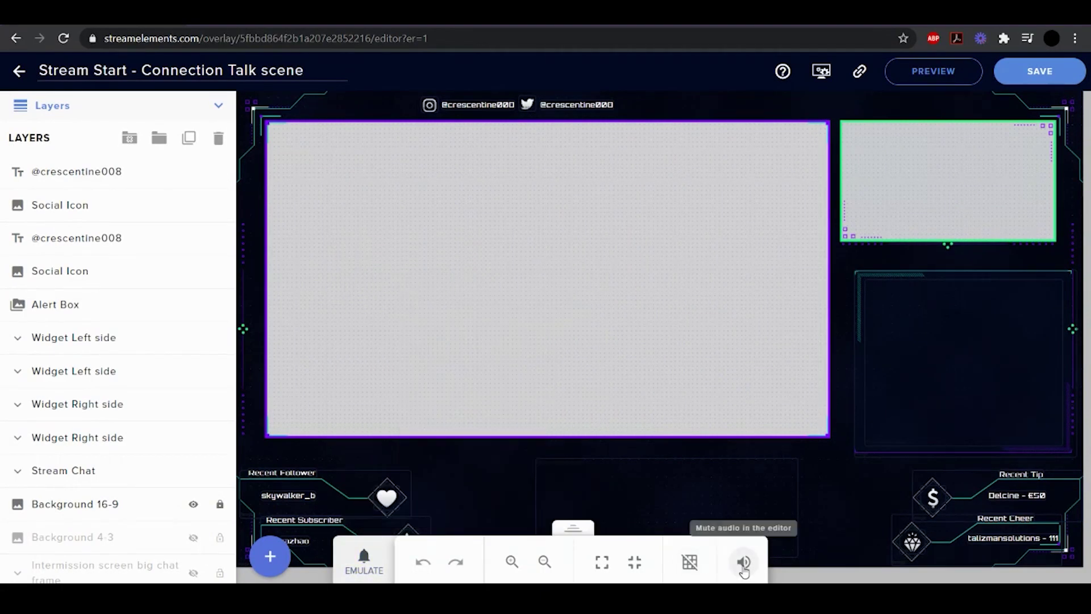
Send a test $50 tip alert through Emulate > Tip event
{"action": "left_click", "coordinate": [339, 549]}
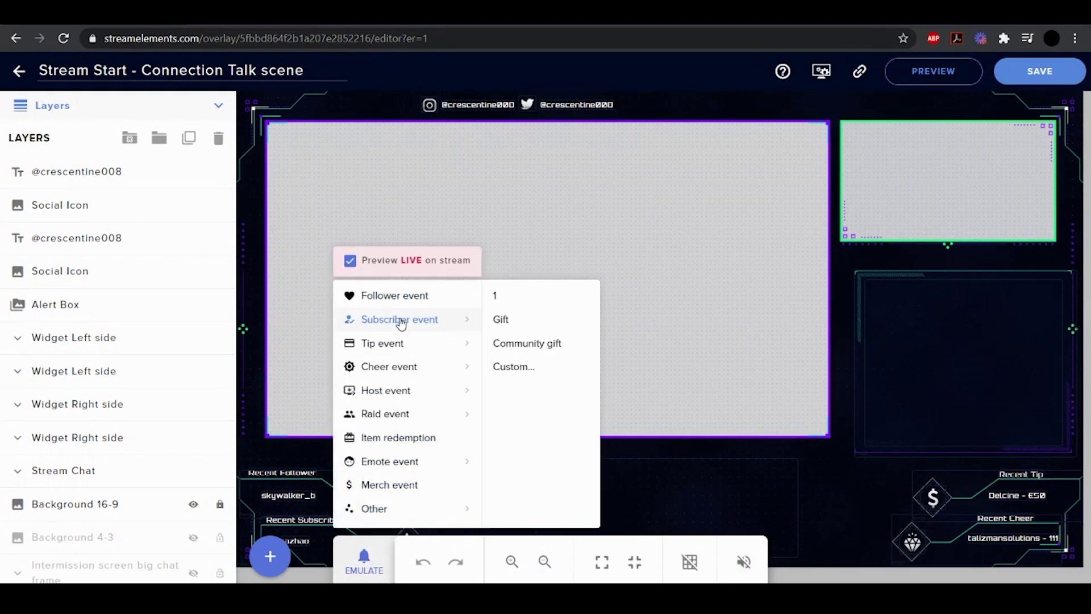
{"action": "mouse_move", "coordinate": [374, 353]}
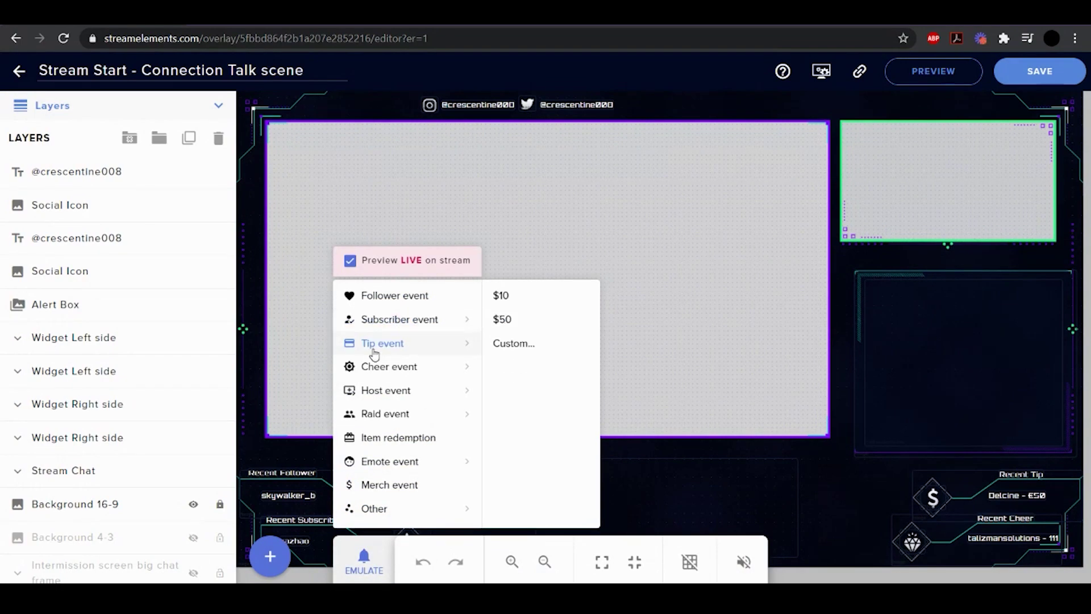
{"action": "left_click", "coordinate": [503, 318]}
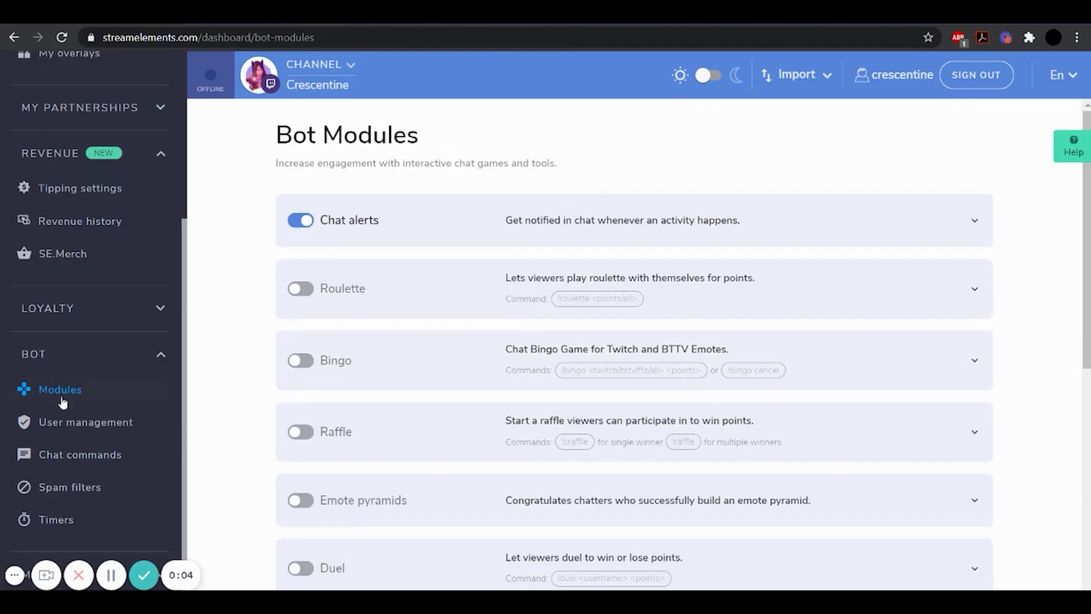
Enable the !accountage, !commands and !followage default chat commands
{"action": "left_click", "coordinate": [71, 426]}
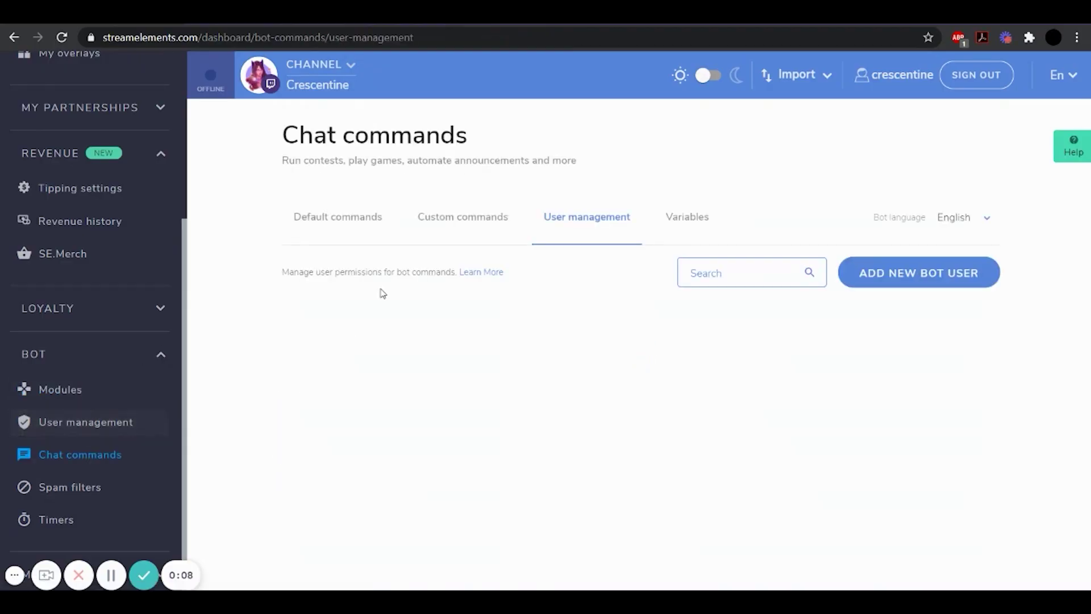
{"action": "left_click", "coordinate": [343, 226]}
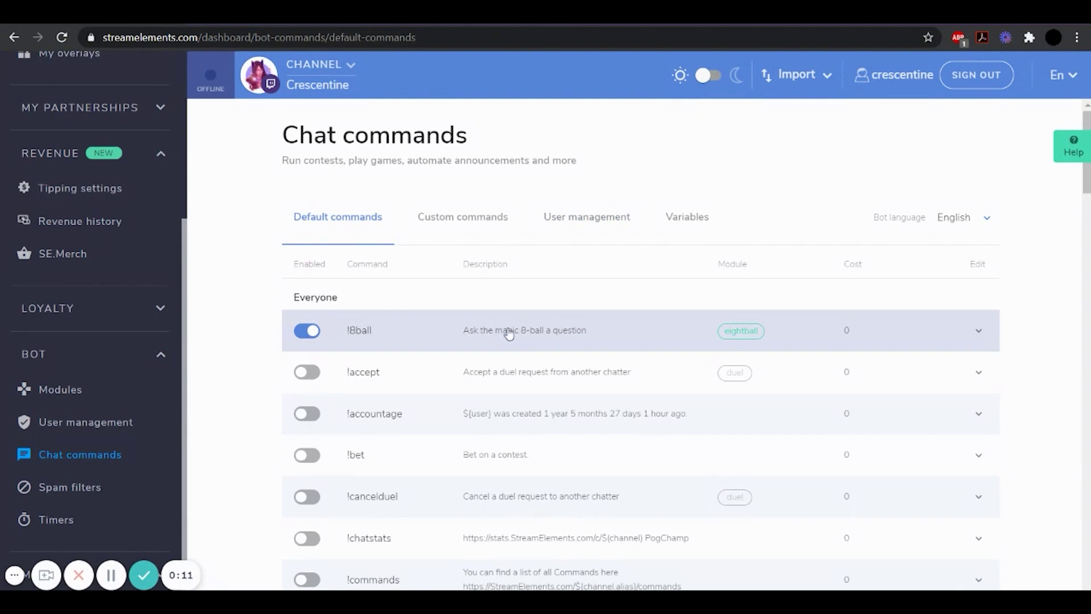
{"action": "scroll", "coordinate": [341, 318], "scroll_direction": "down", "scroll_amount": 4}
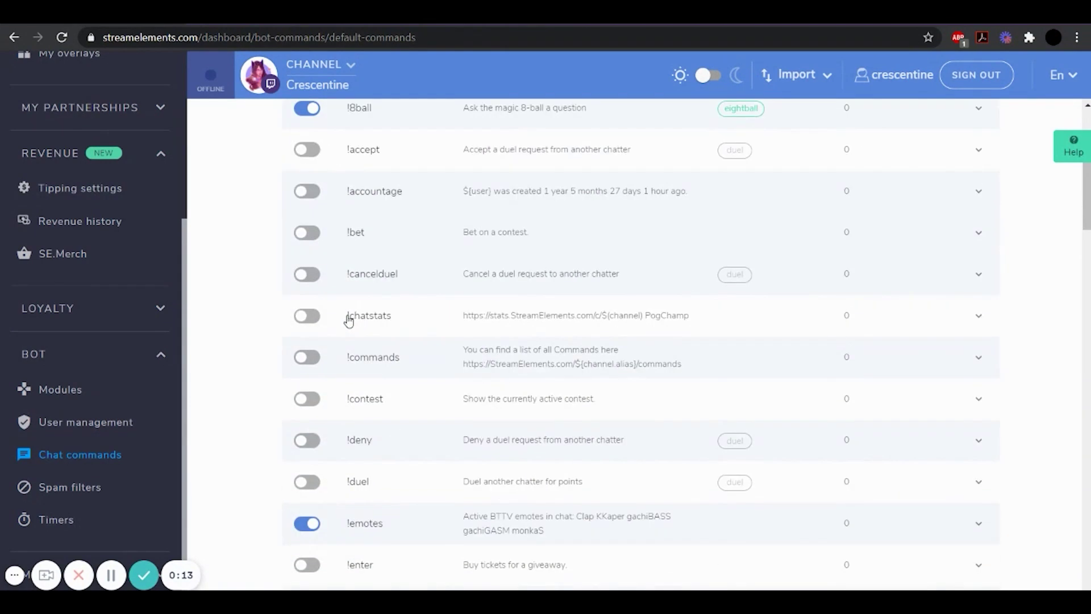
{"action": "scroll", "coordinate": [546, 281], "scroll_direction": "up", "scroll_amount": 1}
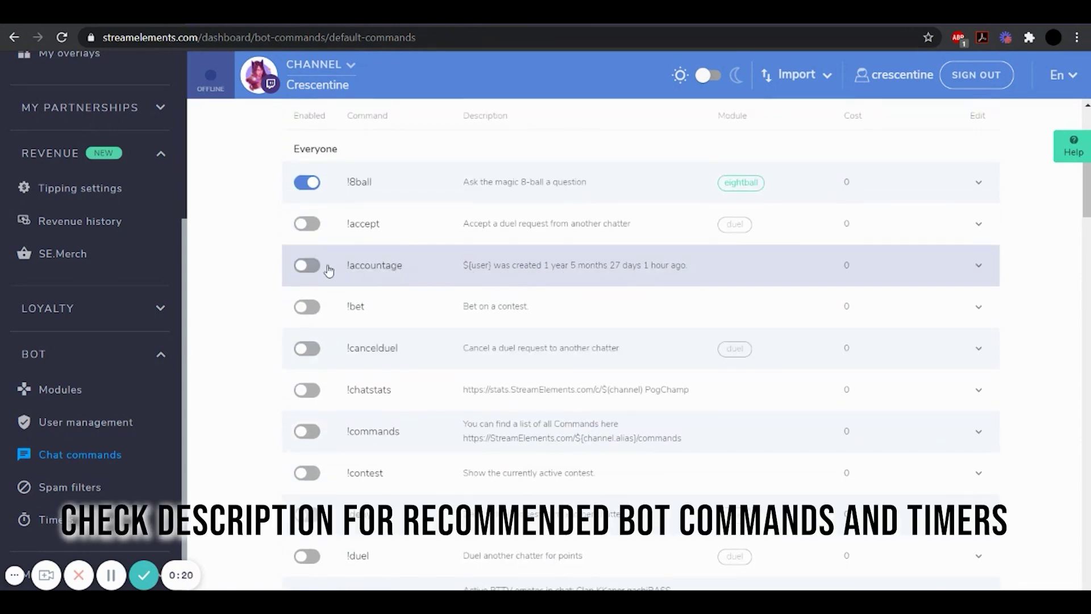
{"action": "left_click", "coordinate": [311, 266]}
{"action": "scroll", "coordinate": [334, 289], "scroll_direction": "down", "scroll_amount": 2}
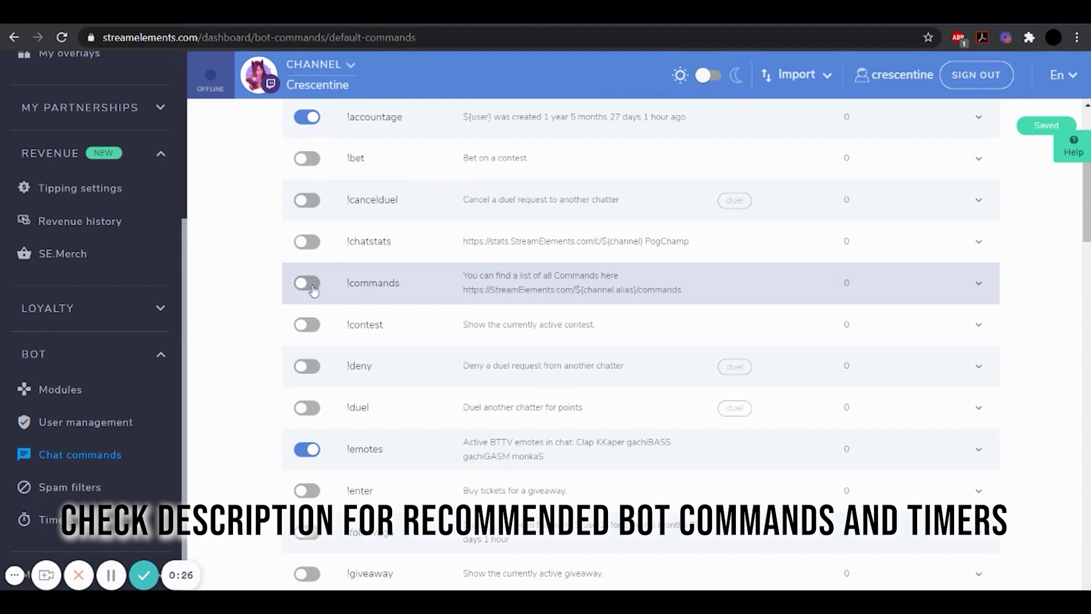
{"action": "left_click", "coordinate": [308, 283]}
{"action": "scroll", "coordinate": [341, 292], "scroll_direction": "down", "scroll_amount": 2}
{"action": "left_click", "coordinate": [308, 373]}
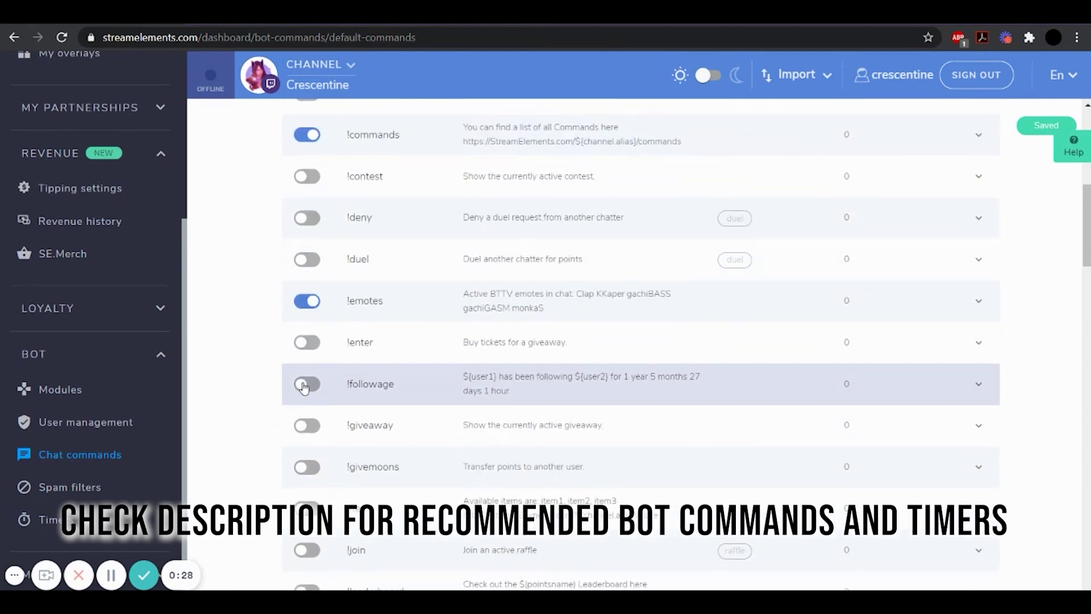
Inspect the !givemoons command settings, then disable !followage and !commands again
{"action": "scroll", "coordinate": [456, 356], "scroll_direction": "down", "scroll_amount": 5}
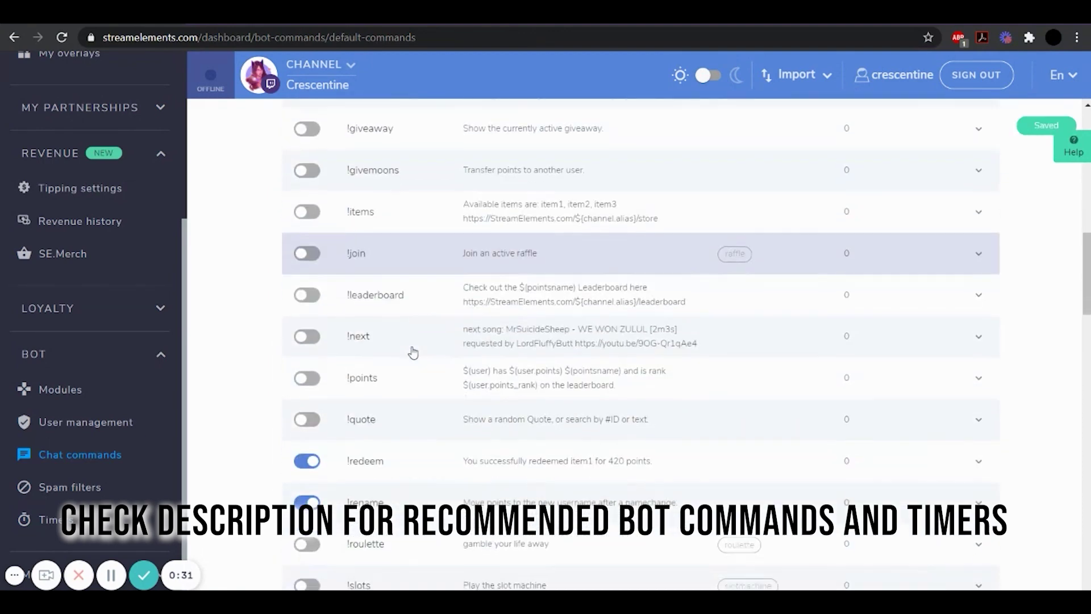
{"action": "scroll", "coordinate": [878, 316], "scroll_direction": "up", "scroll_amount": 2}
{"action": "scroll", "coordinate": [878, 315], "scroll_direction": "up", "scroll_amount": 1}
{"action": "left_click", "coordinate": [979, 319]}
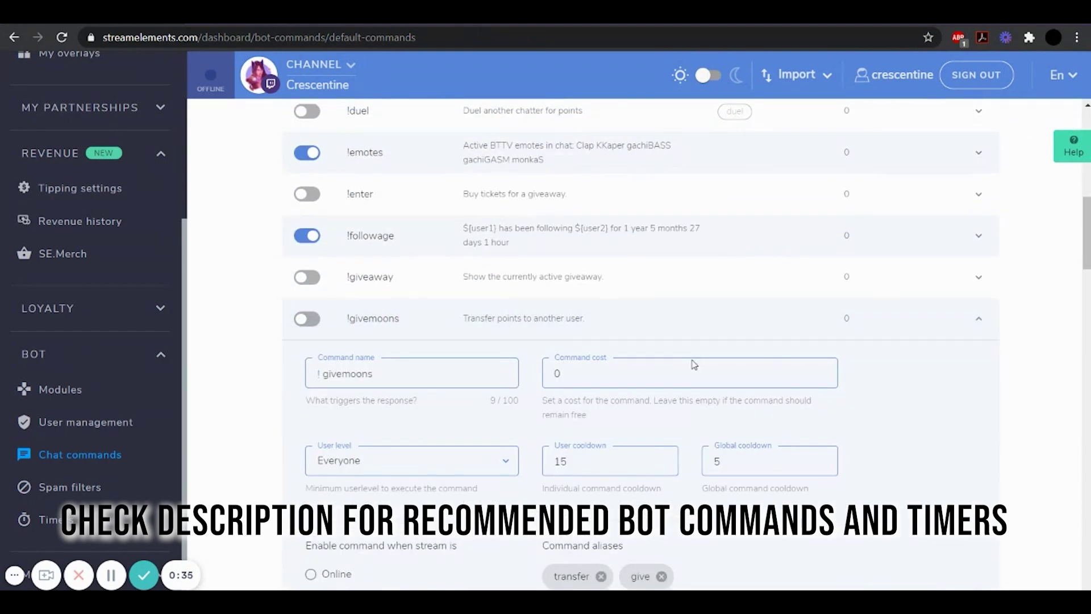
{"action": "left_click", "coordinate": [352, 373]}
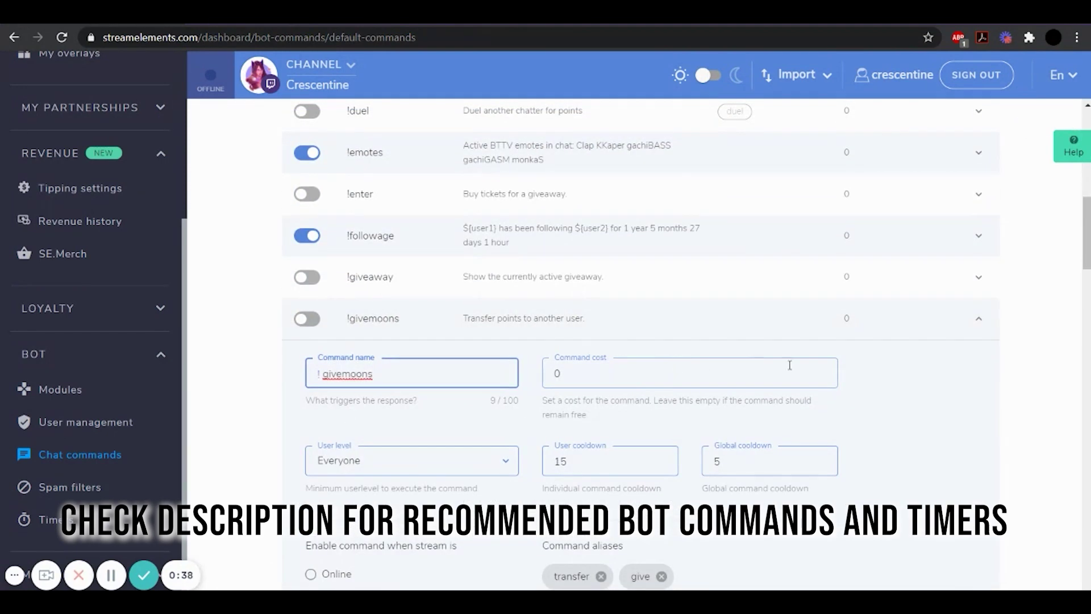
{"action": "left_click", "coordinate": [976, 319]}
{"action": "scroll", "coordinate": [608, 344], "scroll_direction": "up", "scroll_amount": 2}
{"action": "left_click", "coordinate": [307, 384]}
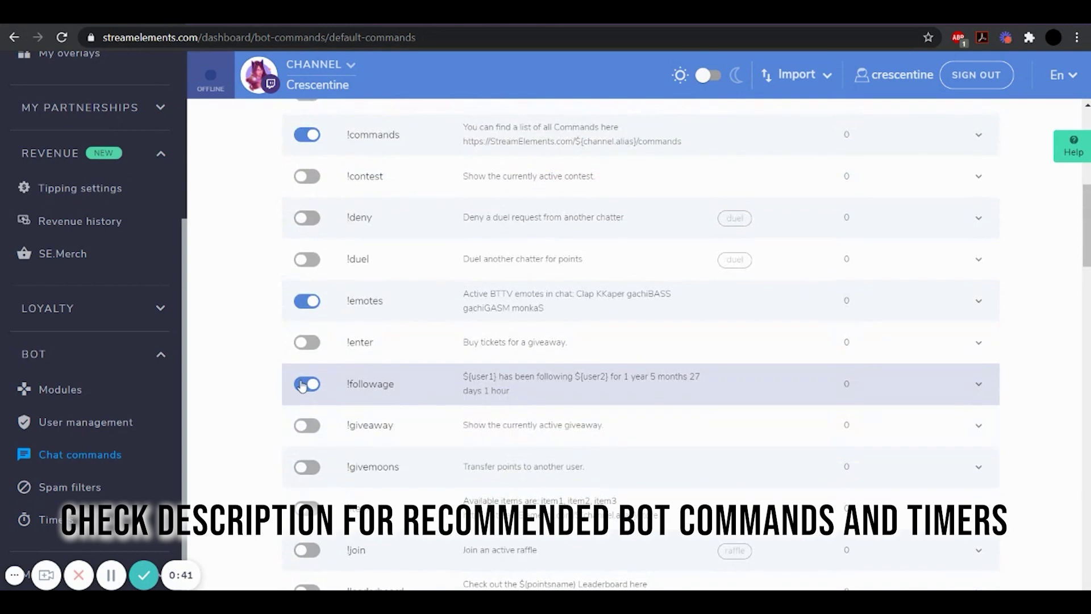
{"action": "scroll", "coordinate": [336, 318], "scroll_direction": "up", "scroll_amount": 1}
{"action": "left_click", "coordinate": [307, 208]}
{"action": "scroll", "coordinate": [517, 294], "scroll_direction": "up", "scroll_amount": 5}
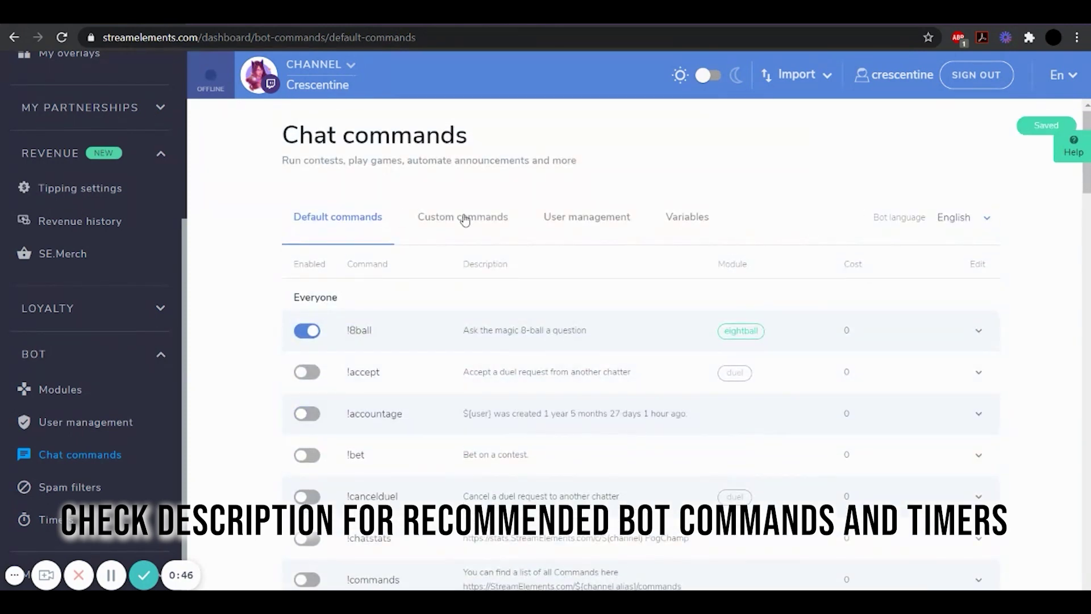
Review the custom chat commands and expand the !love command's settings
{"action": "left_click", "coordinate": [464, 218]}
{"action": "scroll", "coordinate": [397, 370], "scroll_direction": "down", "scroll_amount": 1}
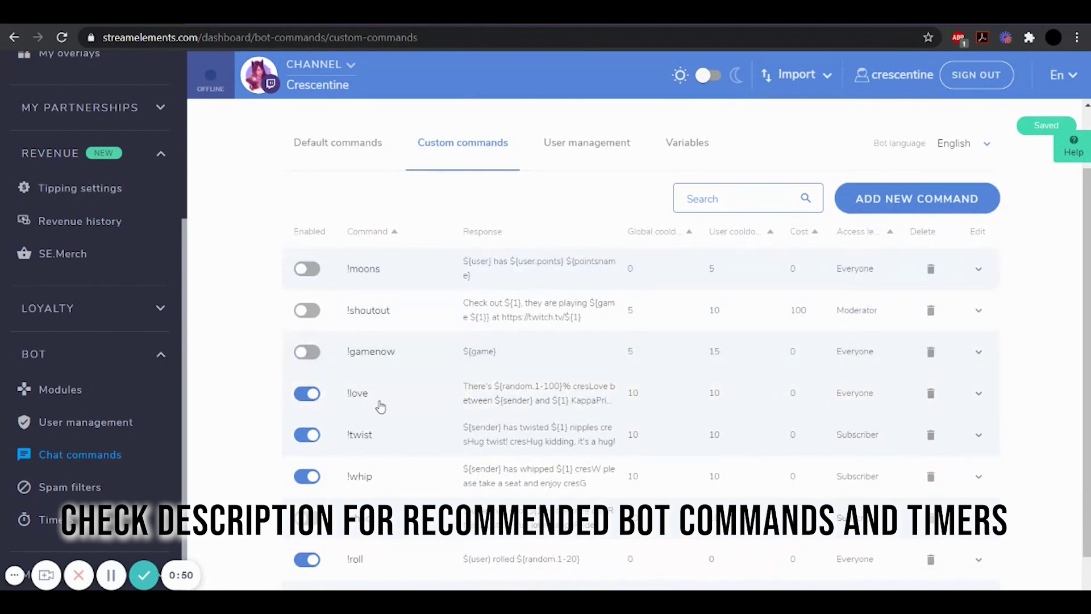
{"action": "left_click", "coordinate": [976, 398]}
{"action": "scroll", "coordinate": [698, 440], "scroll_direction": "down", "scroll_amount": 4}
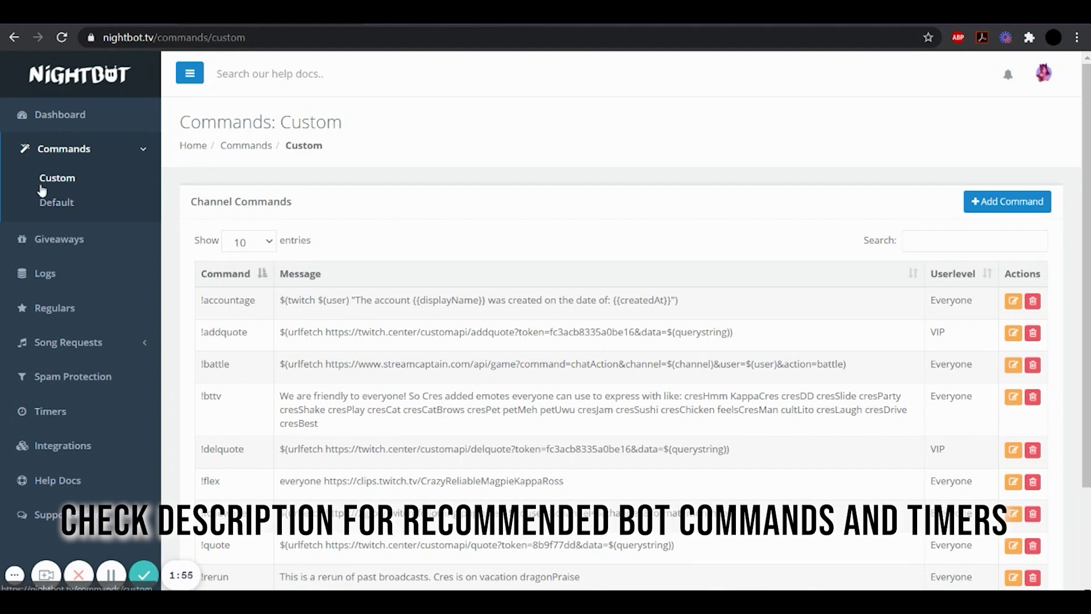
Draft a new !youtube custom command replying 'sub to my youtube' with the channel link
{"action": "scroll", "coordinate": [222, 279], "scroll_direction": "down", "scroll_amount": 1}
{"action": "scroll", "coordinate": [221, 278], "scroll_direction": "down", "scroll_amount": 1}
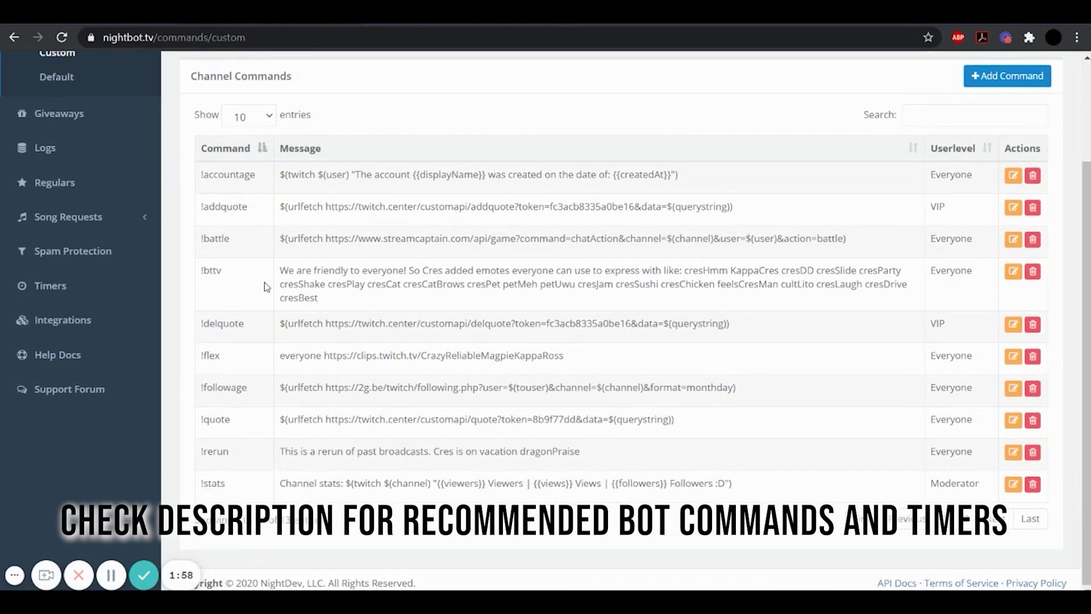
{"action": "scroll", "coordinate": [264, 282], "scroll_direction": "up", "scroll_amount": 2}
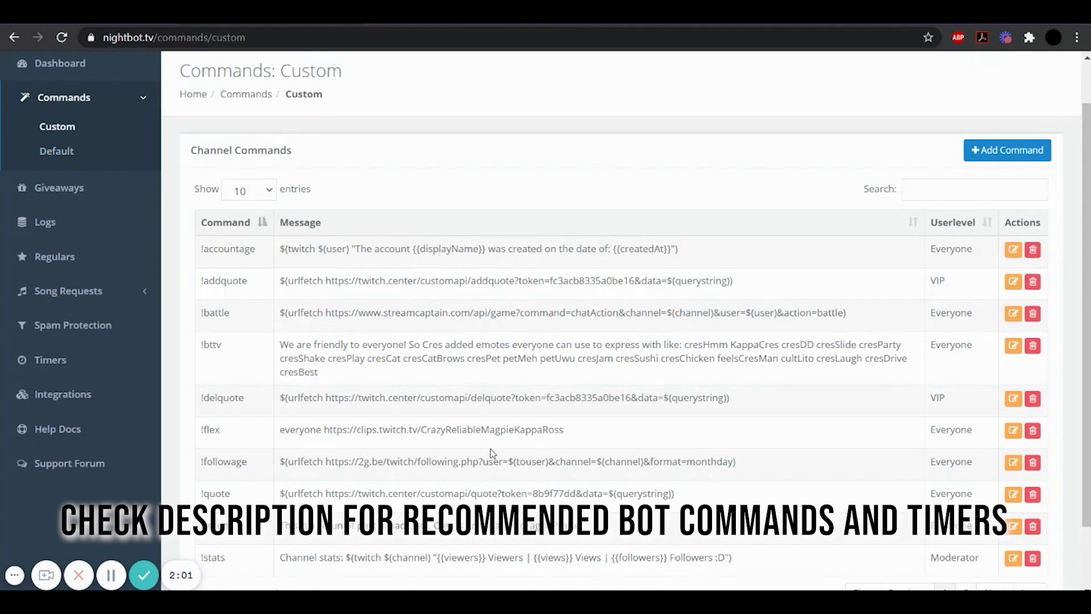
{"action": "left_click", "coordinate": [1018, 144]}
{"action": "left_click", "coordinate": [437, 141]}
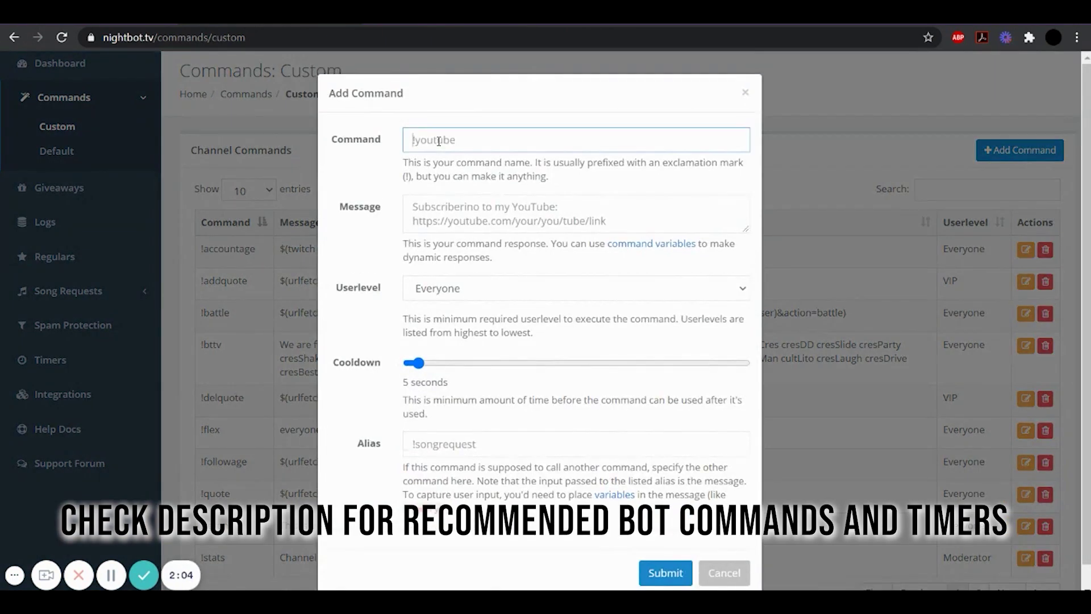
{"action": "type", "text": "!youtube"}
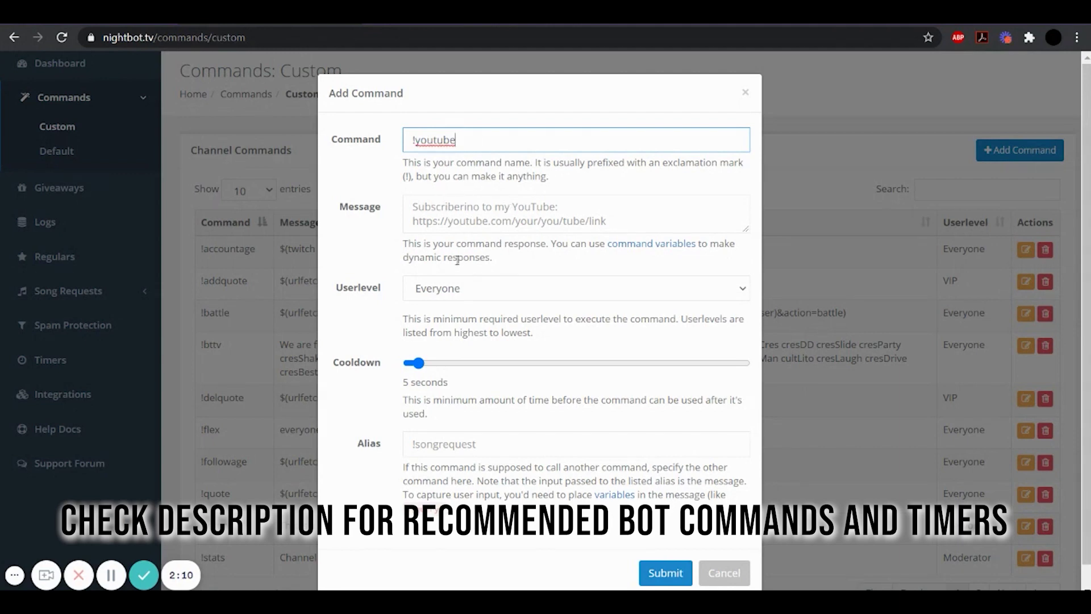
{"action": "left_click", "coordinate": [472, 206]}
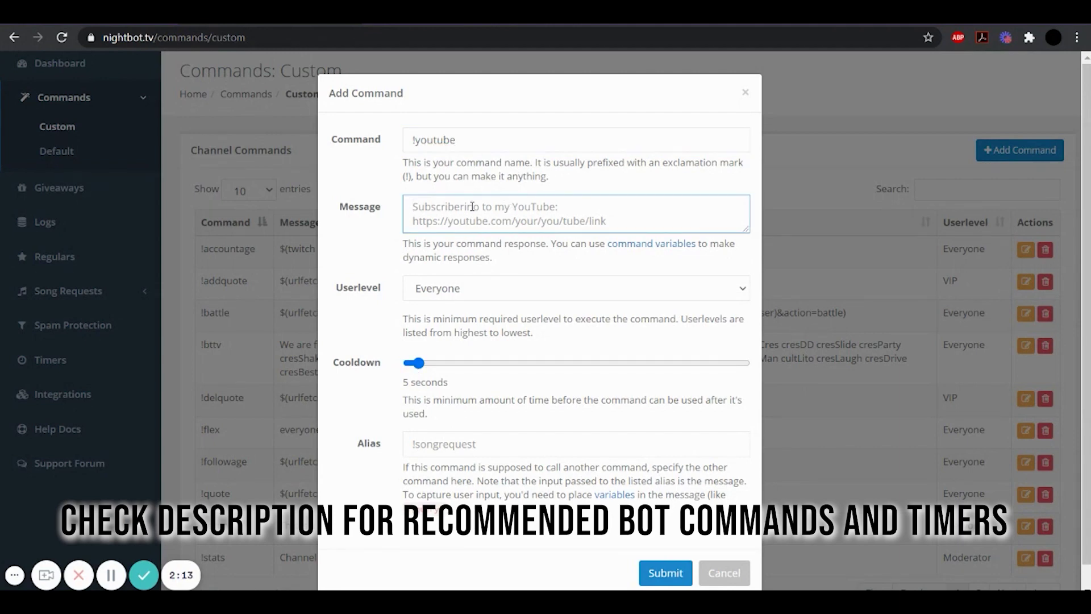
{"action": "type", "text": "sub to my youtube"}
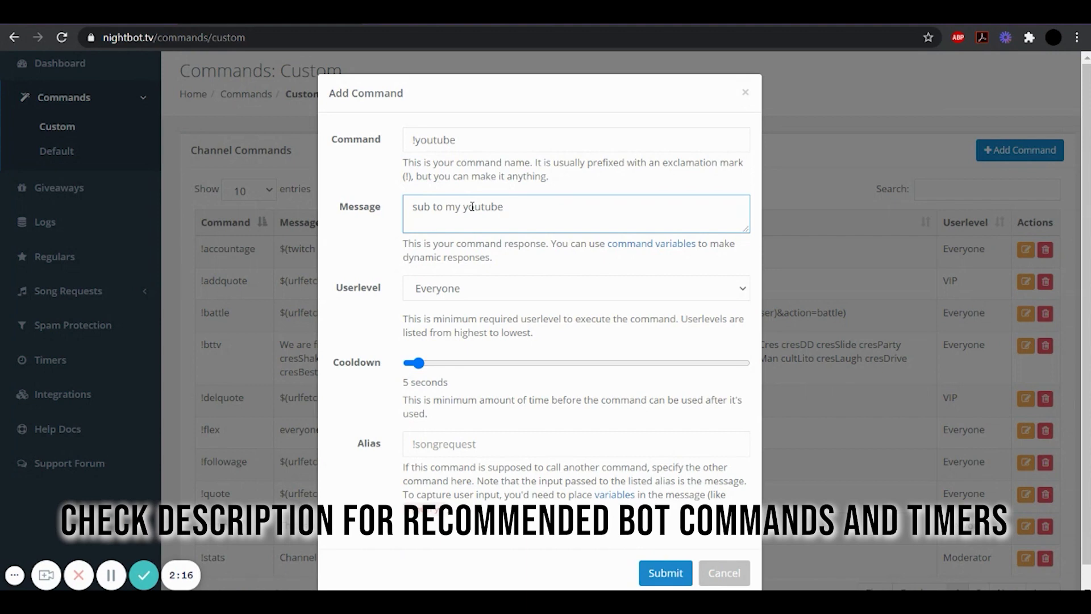
{"action": "type", "text": " -> youtube.com/crescentine008"}
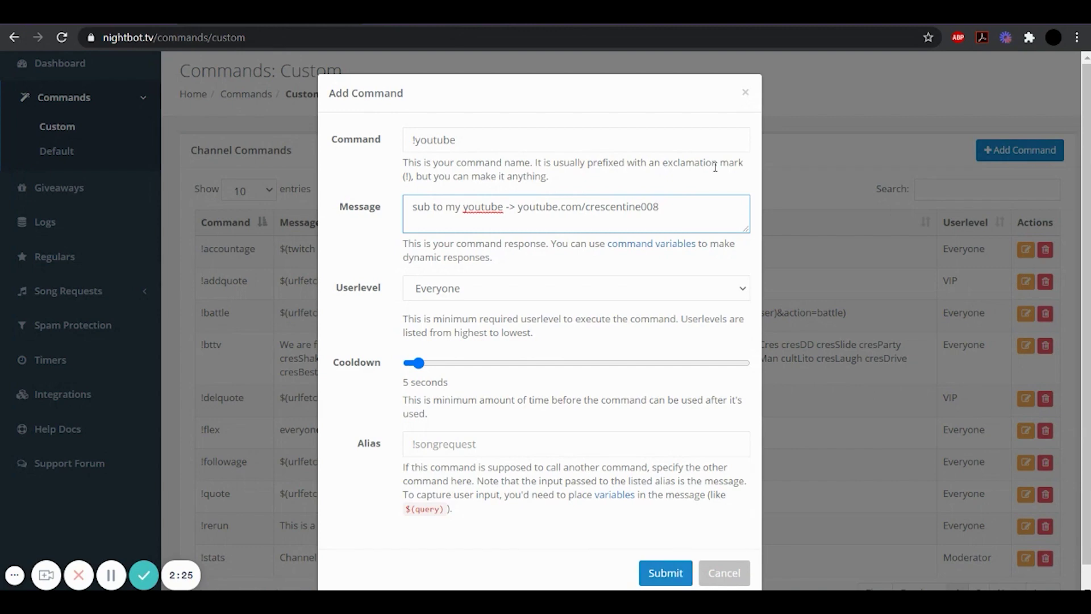
Discard the unsaved command and browse Nightbot's Default commands, ending on the Custom list
{"action": "left_click", "coordinate": [744, 93]}
{"action": "left_click", "coordinate": [56, 202]}
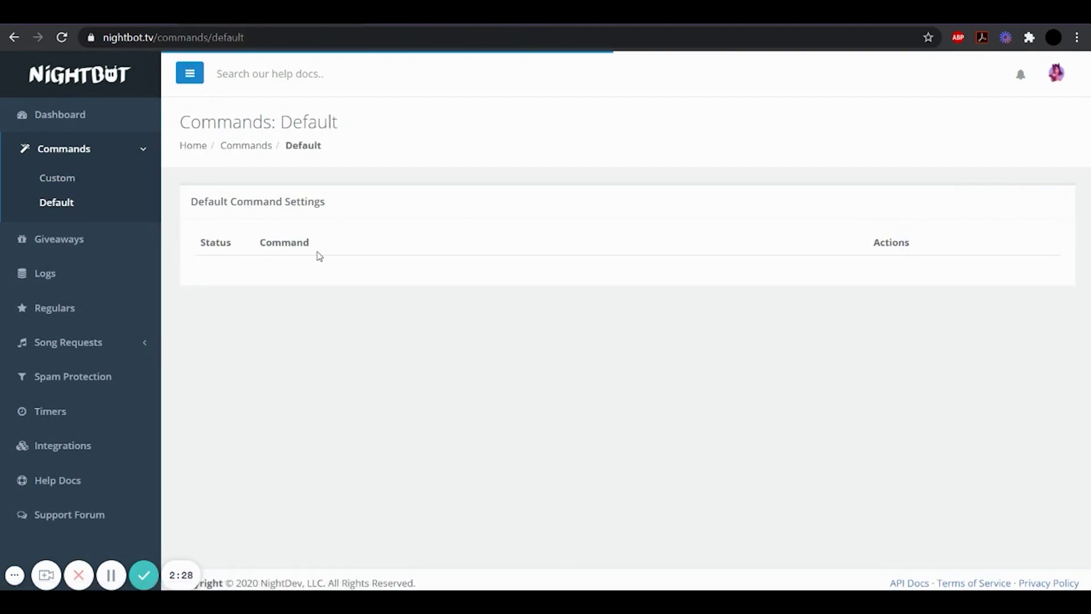
{"action": "scroll", "coordinate": [313, 146], "scroll_direction": "down", "scroll_amount": 3}
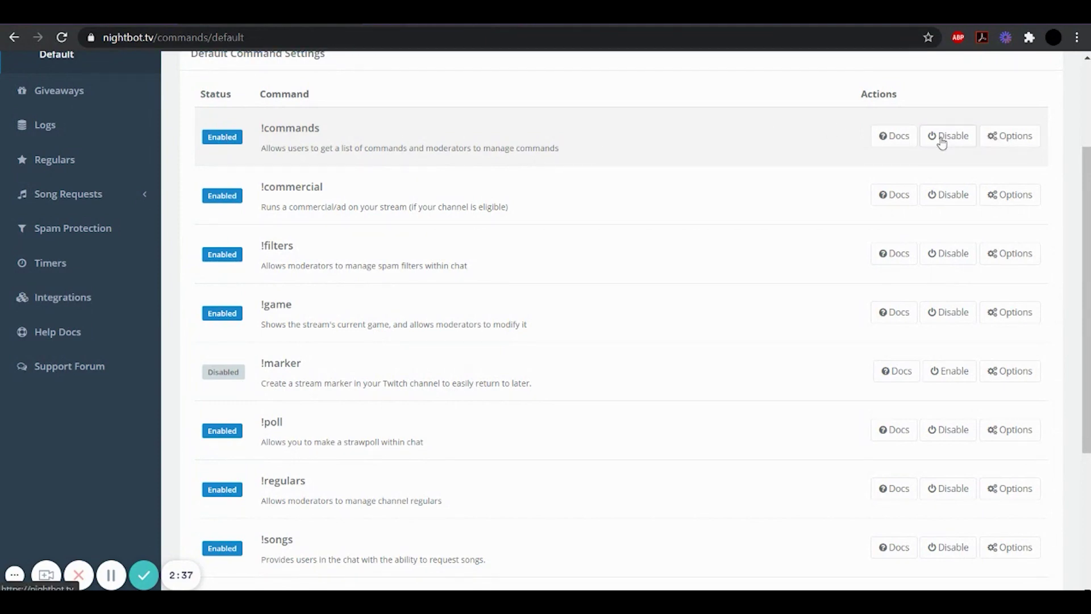
{"action": "scroll", "coordinate": [677, 219], "scroll_direction": "up", "scroll_amount": 1}
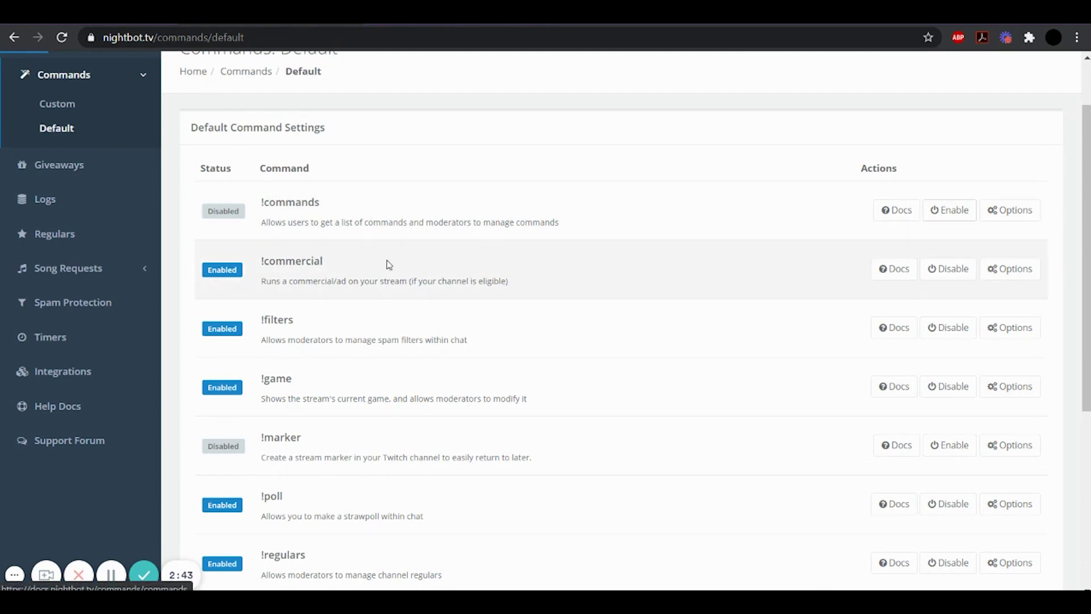
{"action": "scroll", "coordinate": [387, 262], "scroll_direction": "down", "scroll_amount": 5}
{"action": "scroll", "coordinate": [387, 260], "scroll_direction": "up", "scroll_amount": 7}
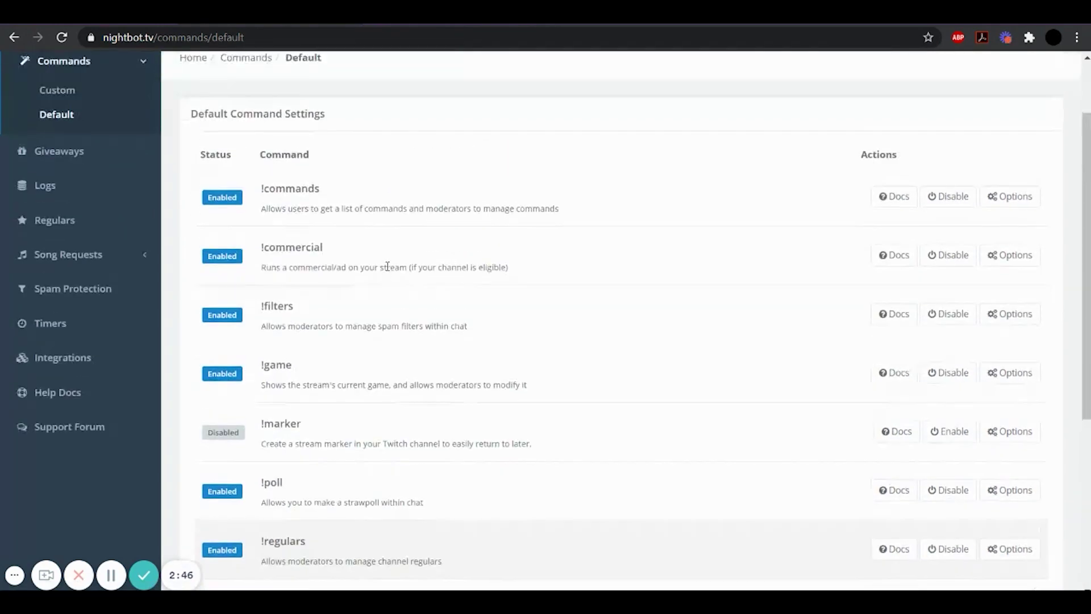
{"action": "left_click", "coordinate": [42, 181]}
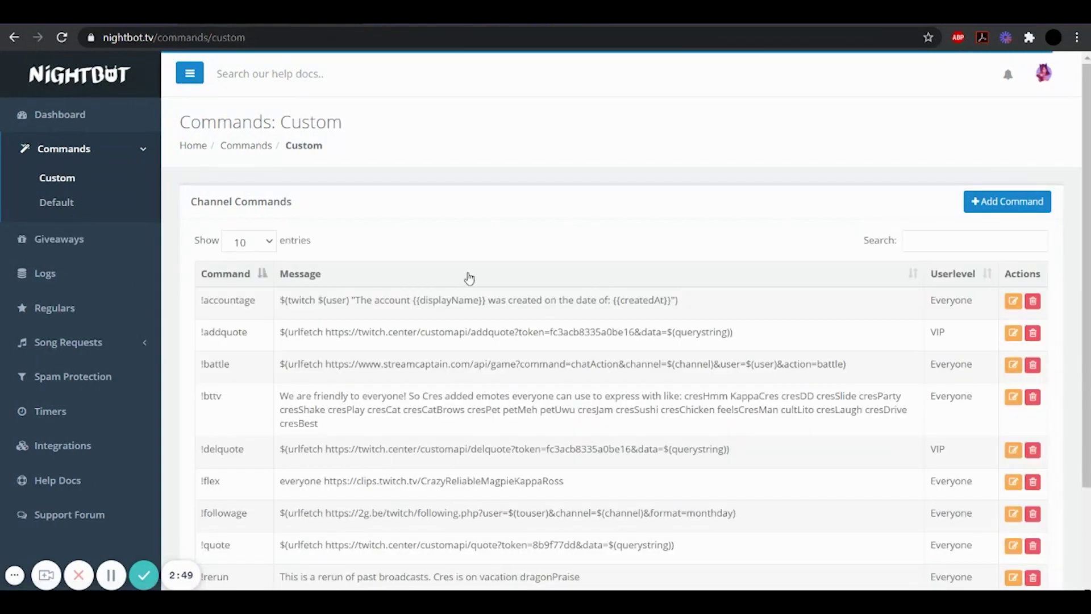
{"action": "scroll", "coordinate": [340, 269], "scroll_direction": "down", "scroll_amount": 2}
{"action": "scroll", "coordinate": [342, 265], "scroll_direction": "up", "scroll_amount": 1}
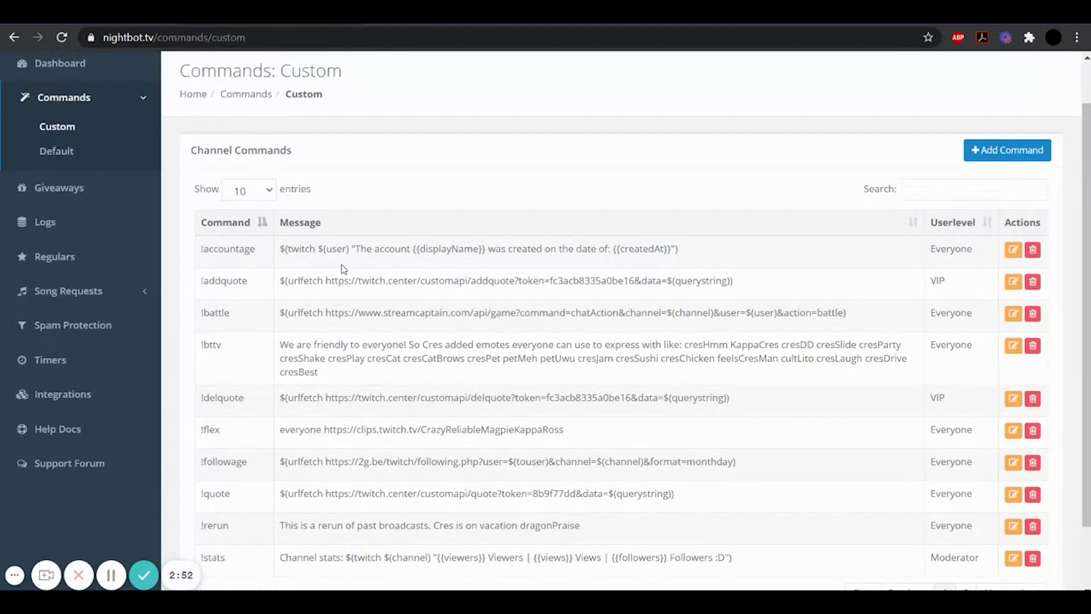
{"action": "scroll", "coordinate": [344, 269], "scroll_direction": "up", "scroll_amount": 1}
{"action": "left_click", "coordinate": [125, 211]}
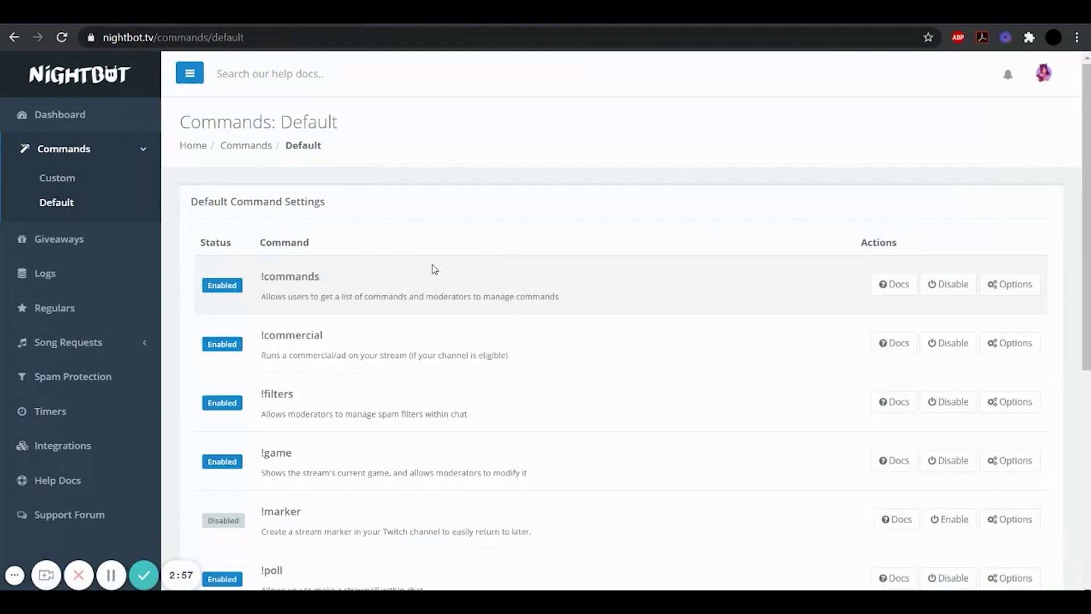
{"action": "left_click", "coordinate": [55, 178]}
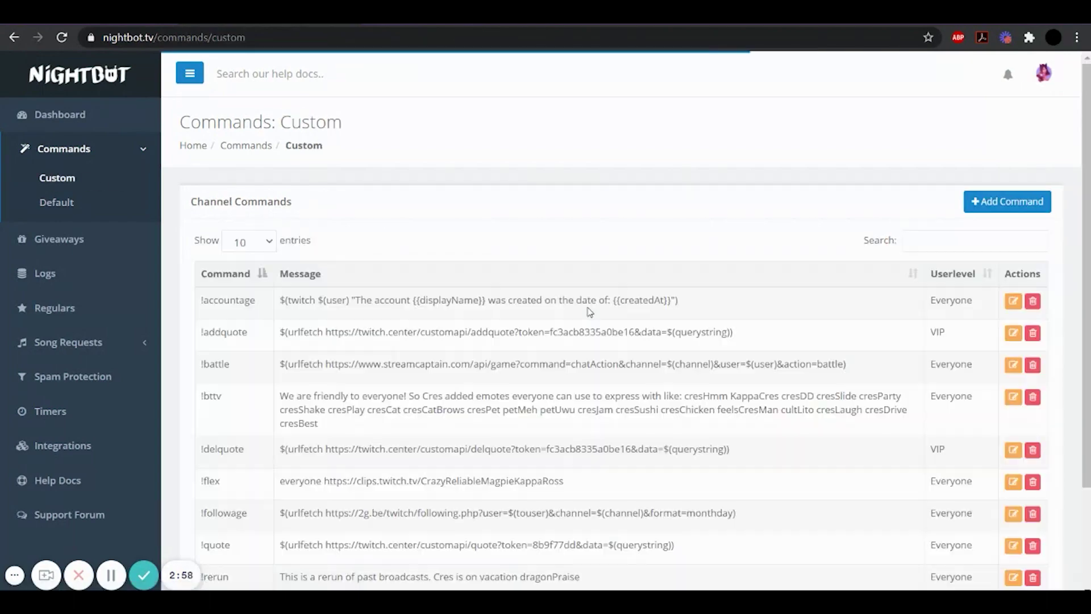
Check StreamElements' Bot Spam filters: caps, link, emote, paragraph, symbol protection and banned words off
{"action": "key", "text": "ctrl+Tab"}
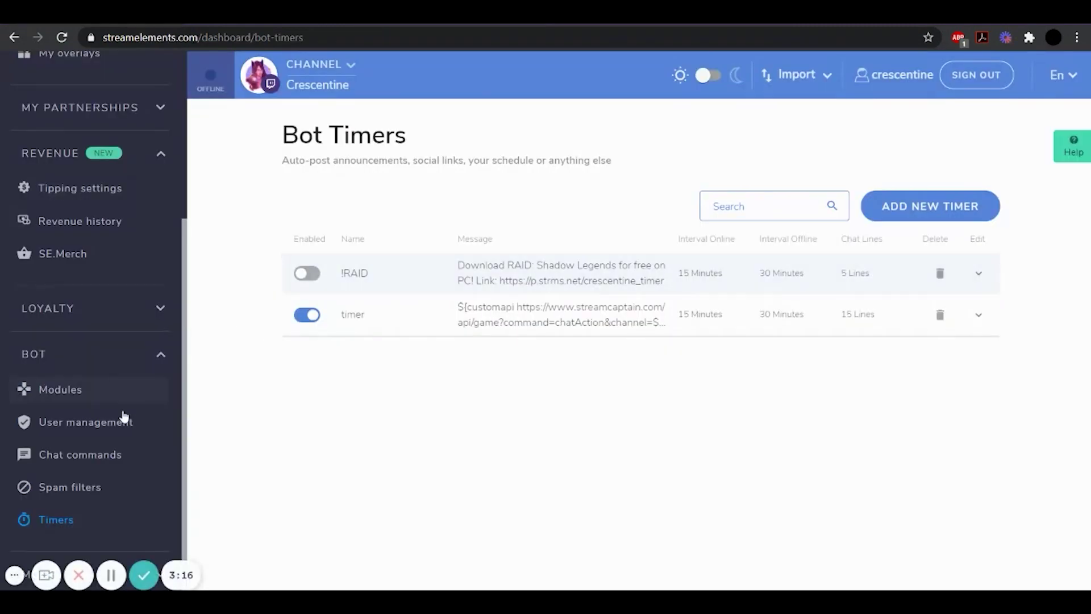
{"action": "left_click", "coordinate": [80, 487]}
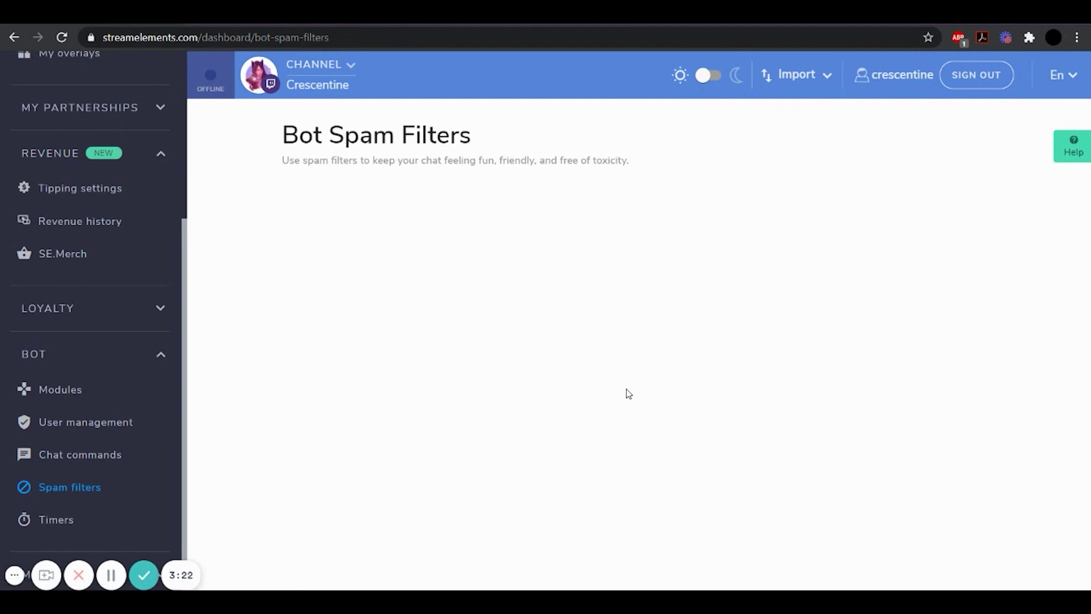
{"action": "scroll", "coordinate": [597, 354], "scroll_direction": "down", "scroll_amount": 2}
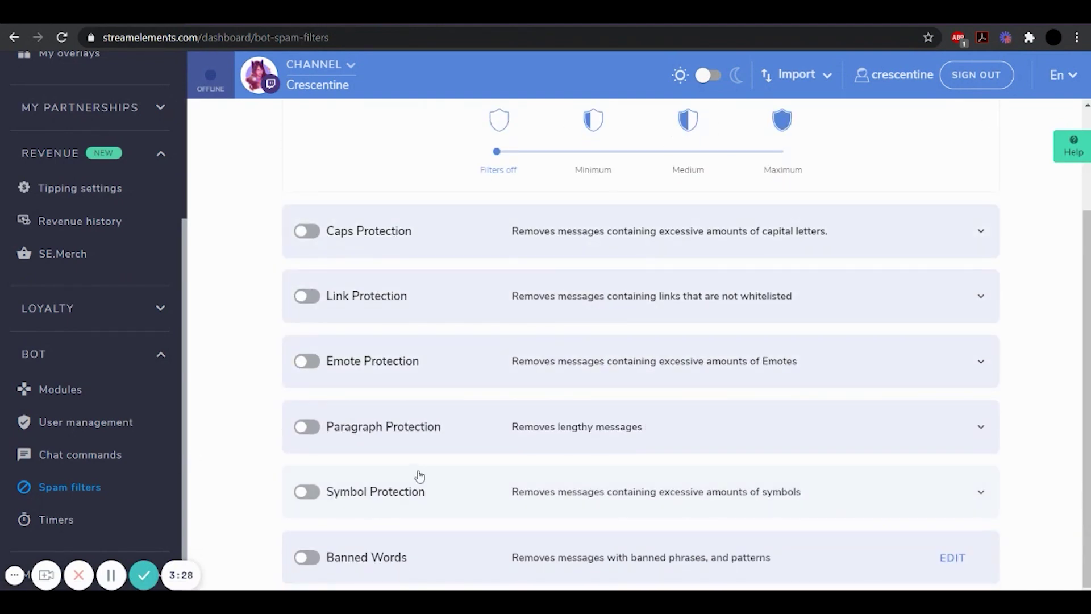
{"action": "scroll", "coordinate": [523, 489], "scroll_direction": "up", "scroll_amount": 3}
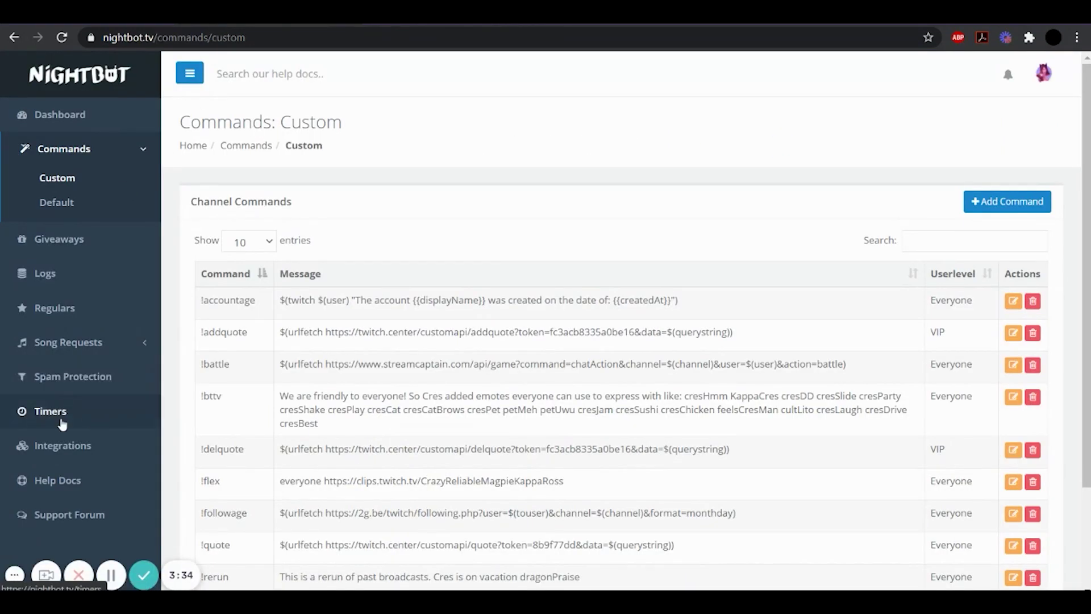
View Nightbot's timers (!curiositystream, !cb, !CB5) and preview the Add Timer form without saving
{"action": "left_click", "coordinate": [62, 421]}
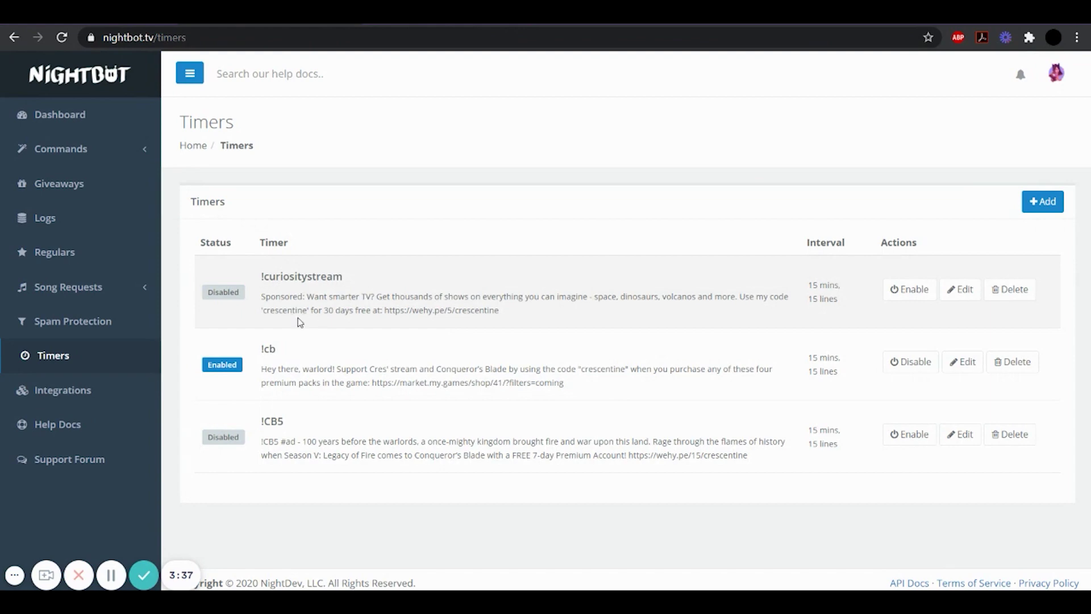
{"action": "left_click", "coordinate": [1044, 206]}
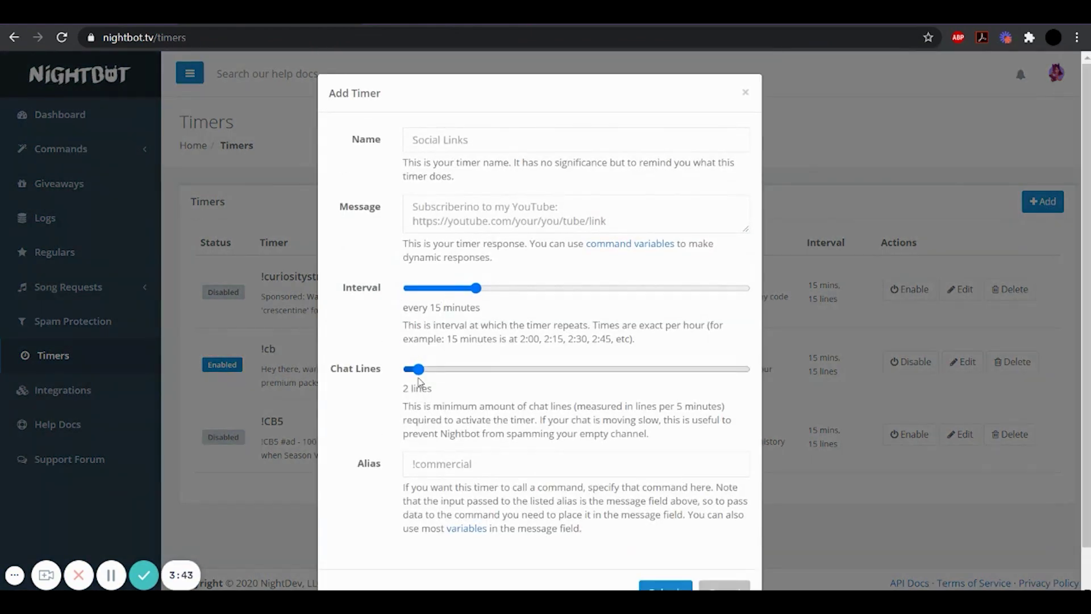
{"action": "scroll", "coordinate": [673, 558], "scroll_direction": "down", "scroll_amount": 1}
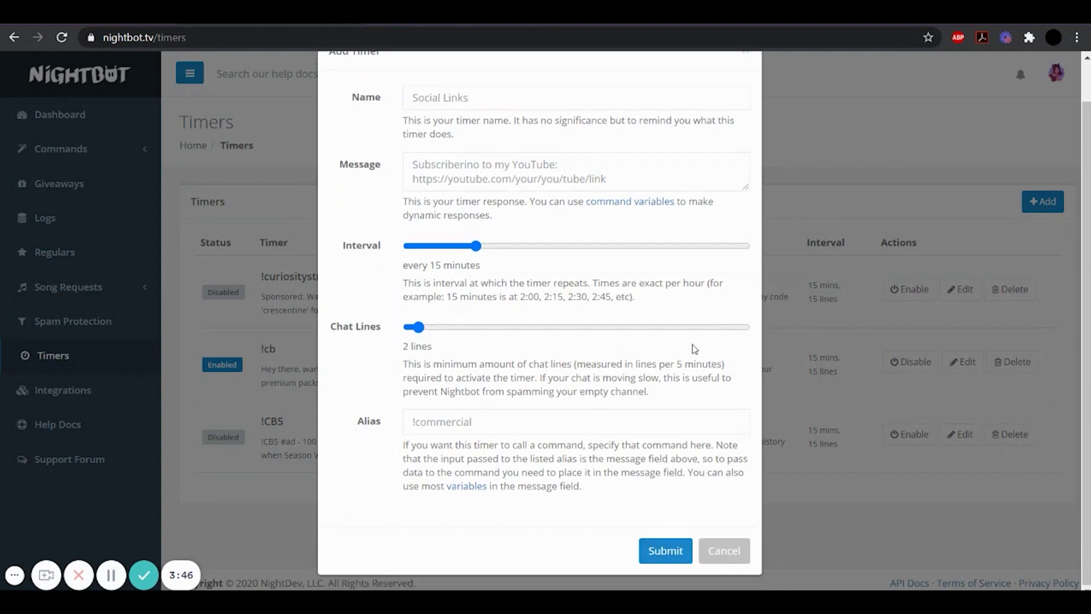
{"action": "scroll", "coordinate": [702, 117], "scroll_direction": "up", "scroll_amount": 1}
{"action": "left_click", "coordinate": [745, 96]}
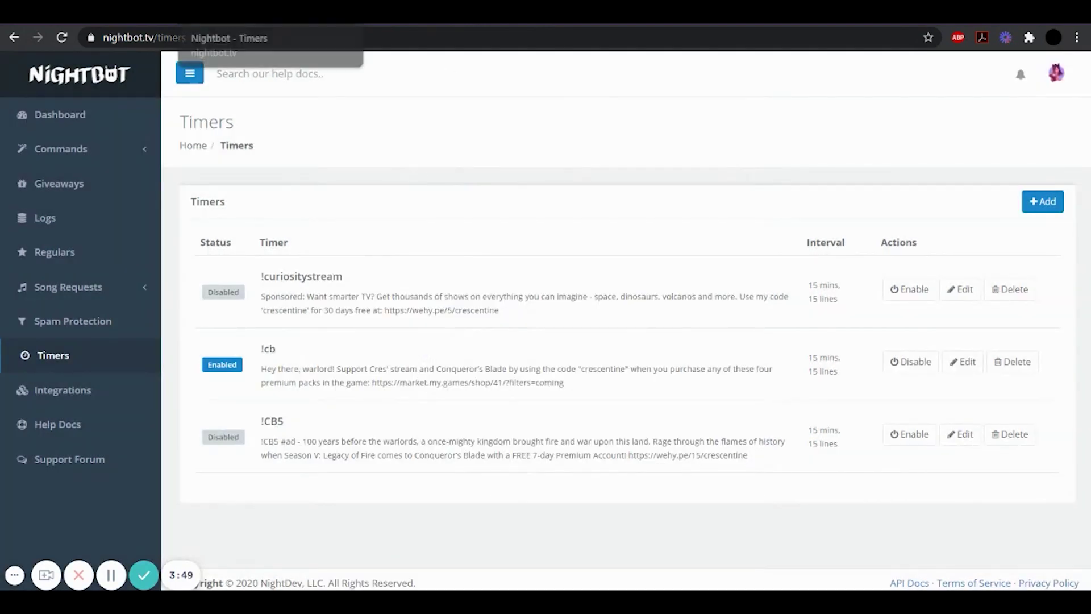
{"action": "left_click", "coordinate": [144, 575]}
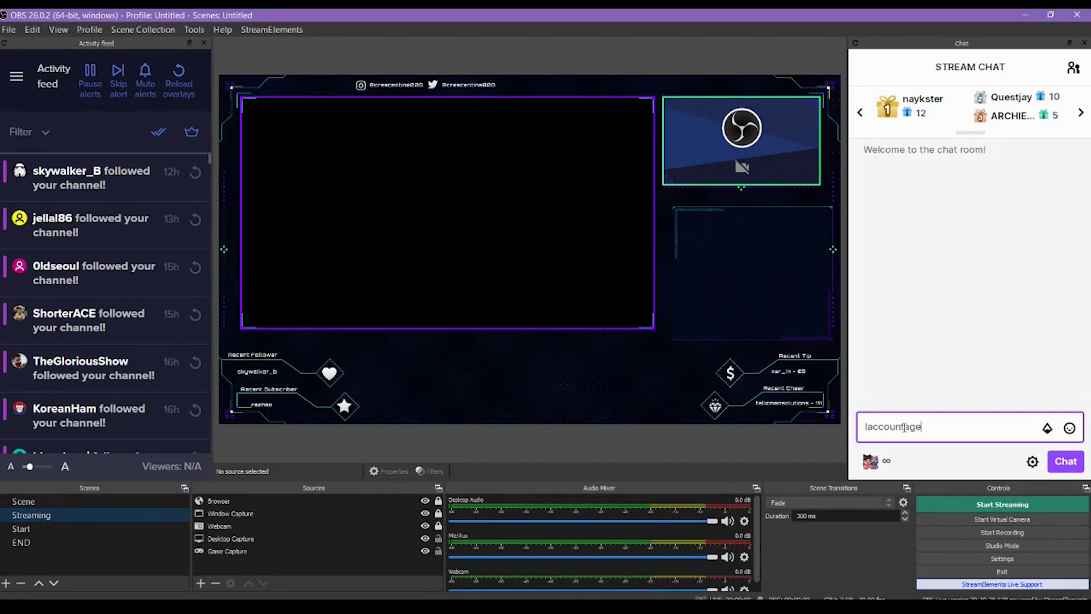
Send !accountage in the OBS Stream Chat so Nightbot replies
{"action": "key", "text": "Return"}
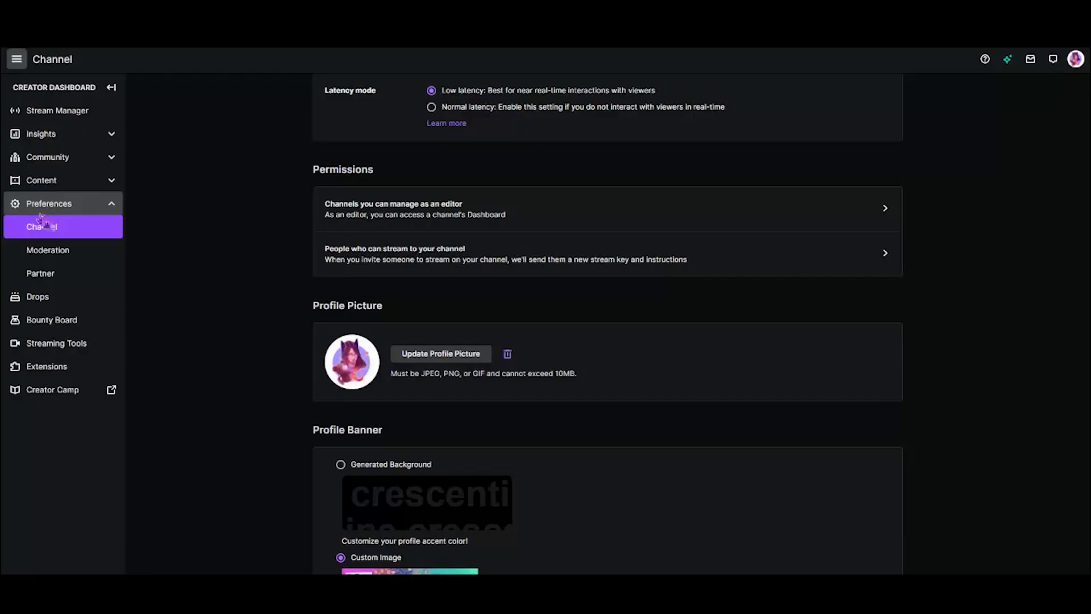
Scroll through the channel's profile picture, banner, bio, trailer and social links settings
{"action": "scroll", "coordinate": [297, 434], "scroll_direction": "down", "scroll_amount": 2}
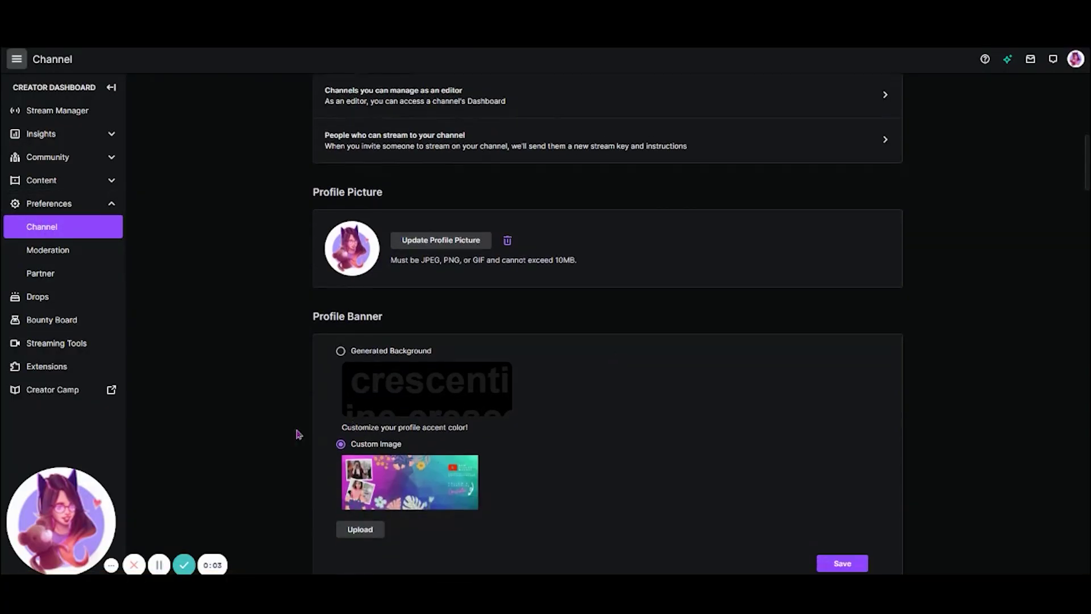
{"action": "scroll", "coordinate": [429, 398], "scroll_direction": "down", "scroll_amount": 2}
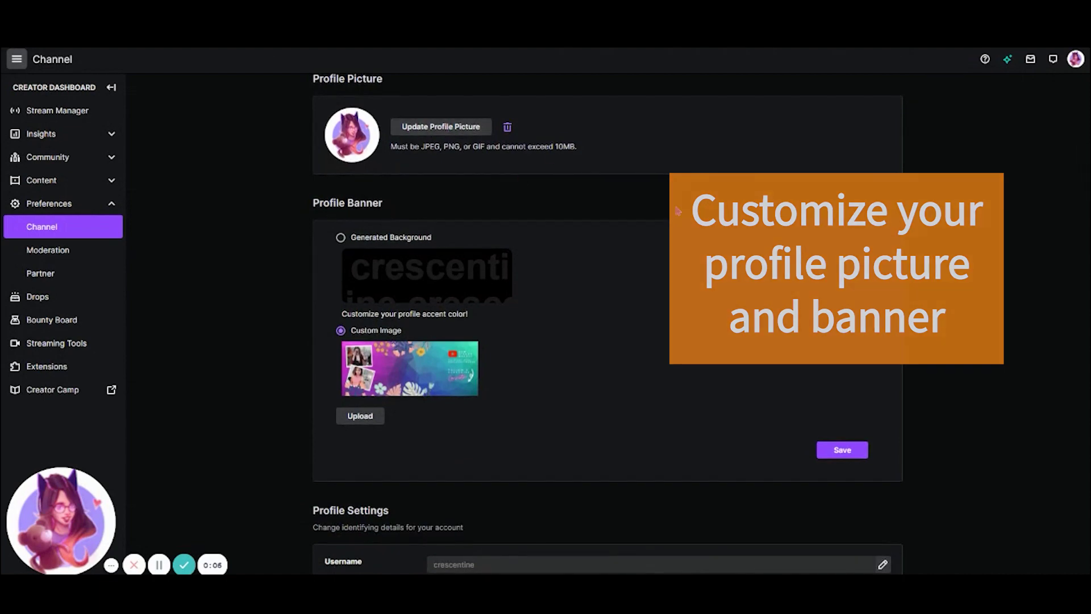
{"action": "scroll", "coordinate": [391, 305], "scroll_direction": "down", "scroll_amount": 1}
{"action": "scroll", "coordinate": [574, 303], "scroll_direction": "down", "scroll_amount": 5}
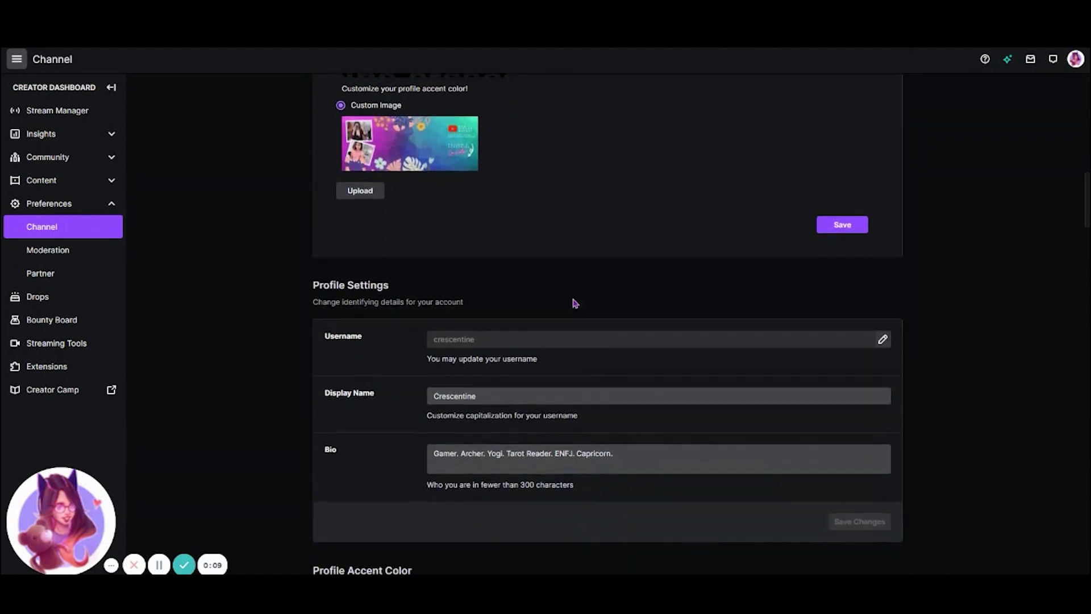
{"action": "left_click_drag", "start_coordinate": [614, 339], "coordinate": [470, 339]}
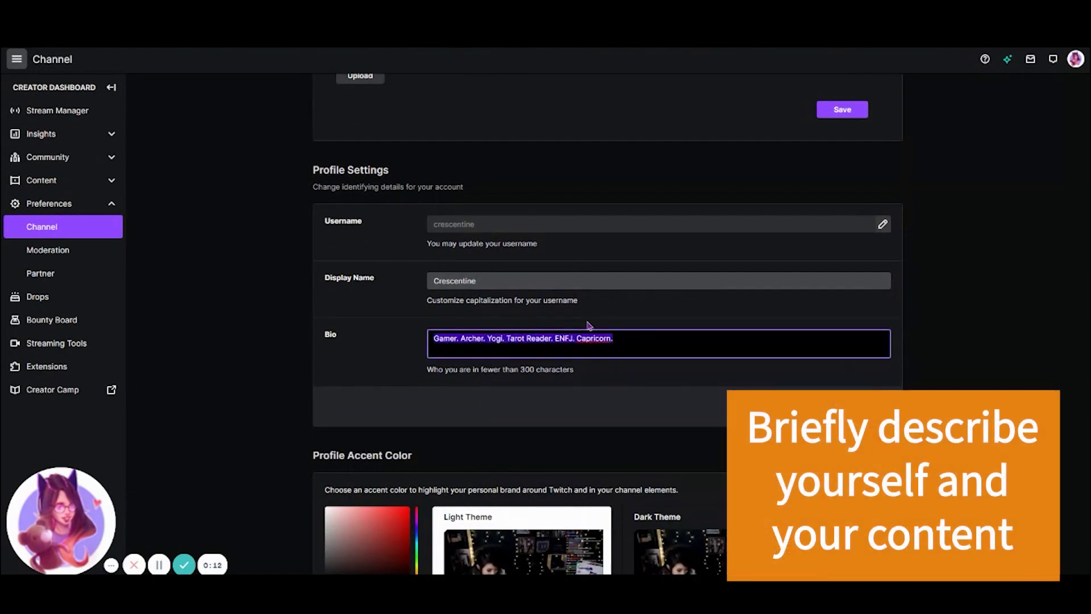
{"action": "scroll", "coordinate": [589, 321], "scroll_direction": "down", "scroll_amount": 3}
{"action": "scroll", "coordinate": [724, 380], "scroll_direction": "down", "scroll_amount": 5}
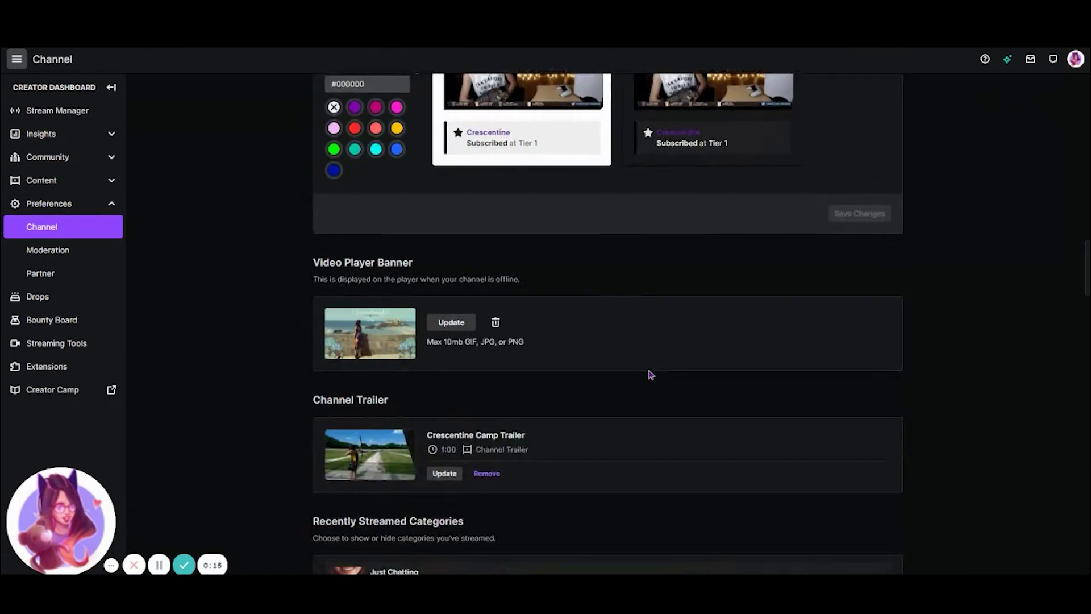
{"action": "scroll", "coordinate": [602, 358], "scroll_direction": "down", "scroll_amount": 2}
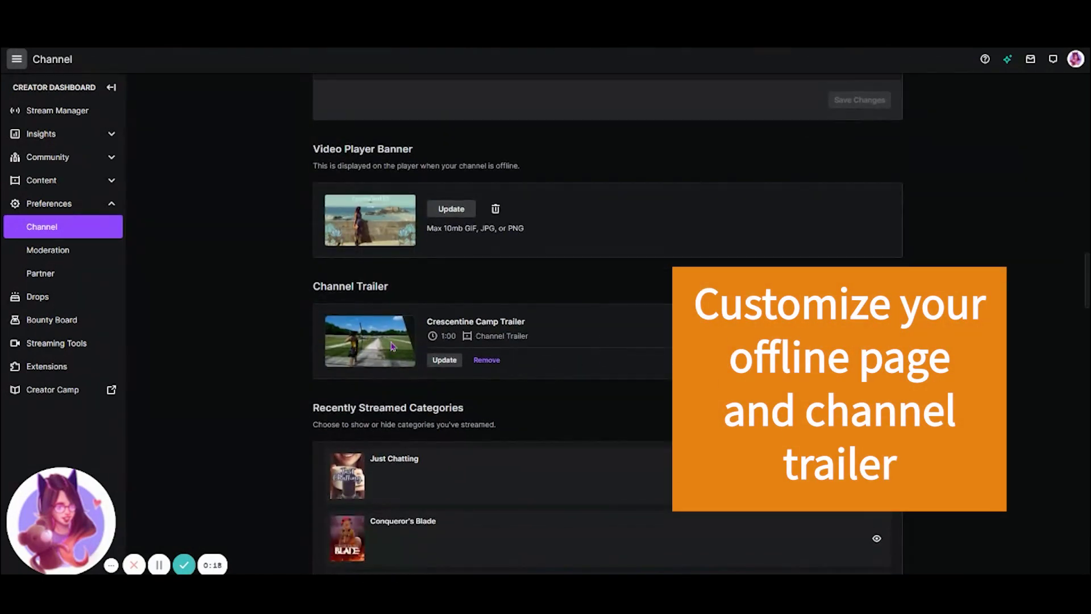
{"action": "scroll", "coordinate": [872, 463], "scroll_direction": "down", "scroll_amount": 9}
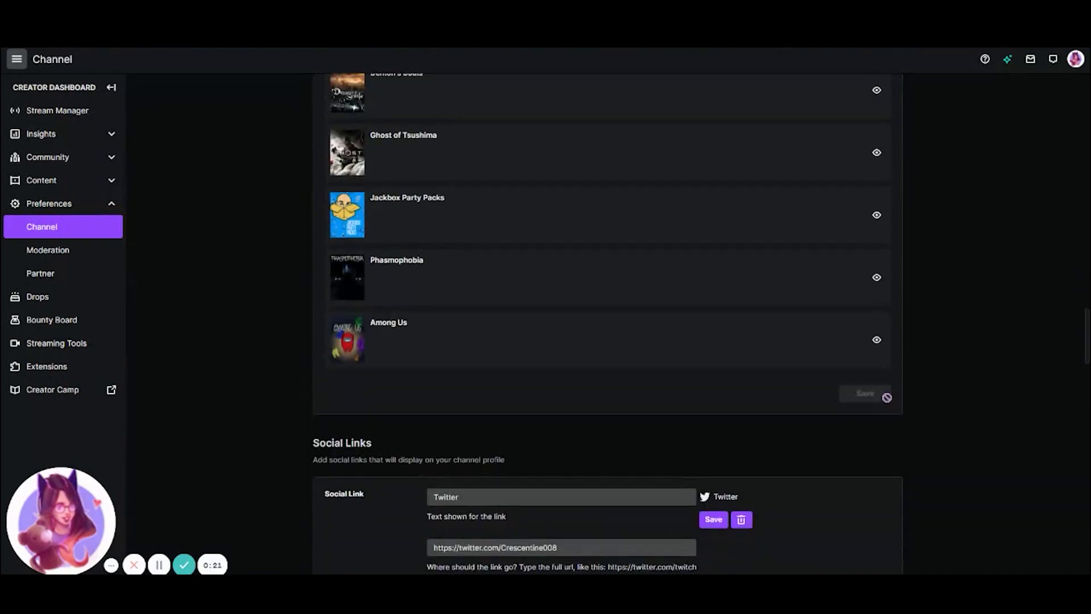
{"action": "scroll", "coordinate": [886, 398], "scroll_direction": "down", "scroll_amount": 6}
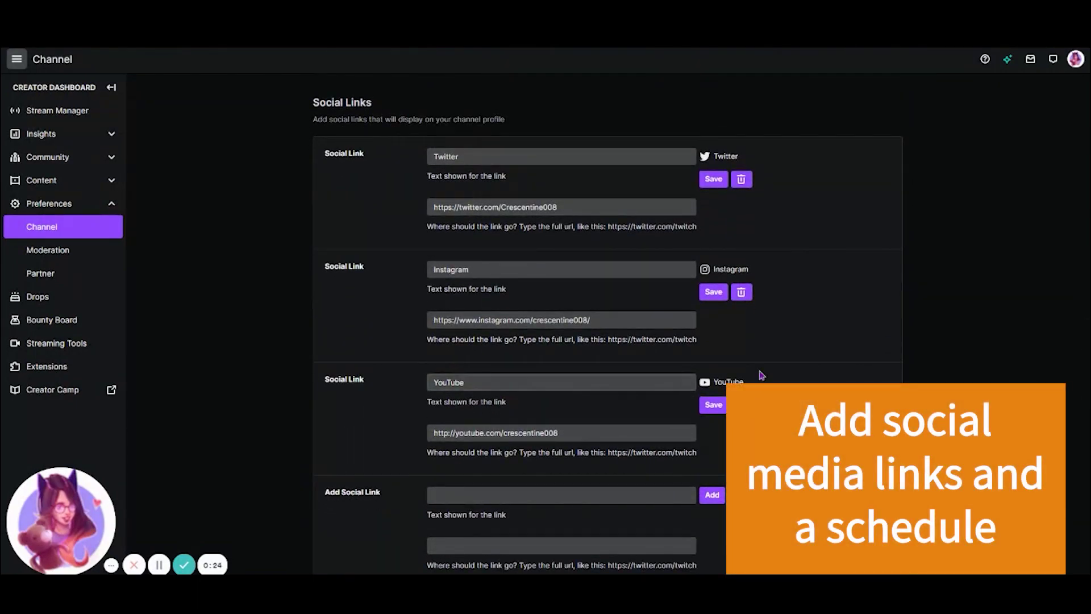
{"action": "scroll", "coordinate": [761, 375], "scroll_direction": "down", "scroll_amount": 10}
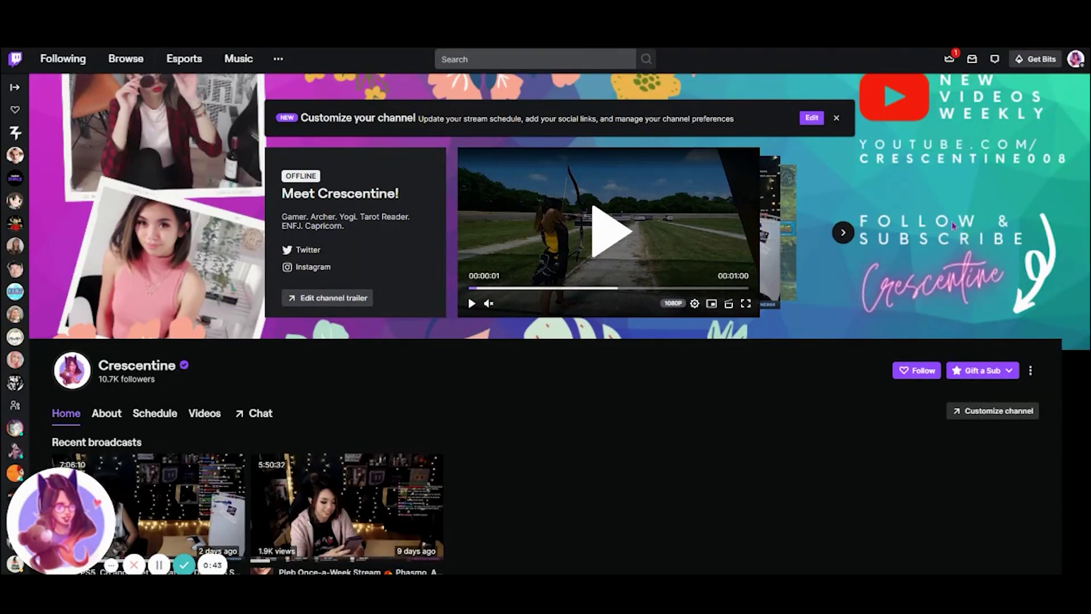
Open the channel's About page and switch on Edit Panels
{"action": "scroll", "coordinate": [758, 353], "scroll_direction": "down", "scroll_amount": 5}
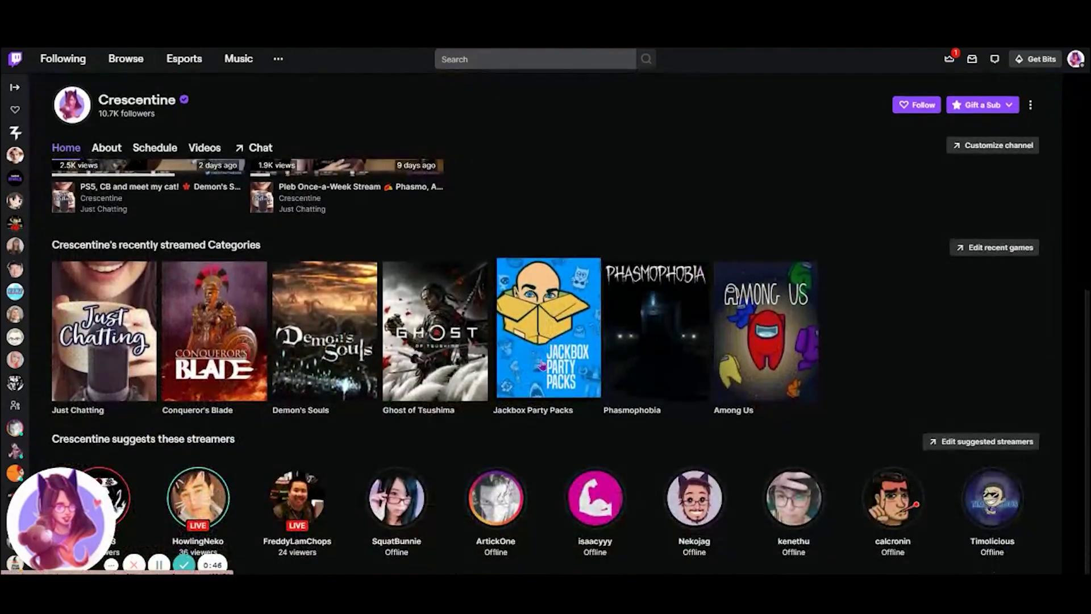
{"action": "scroll", "coordinate": [542, 364], "scroll_direction": "up", "scroll_amount": 2}
{"action": "left_click", "coordinate": [107, 256]}
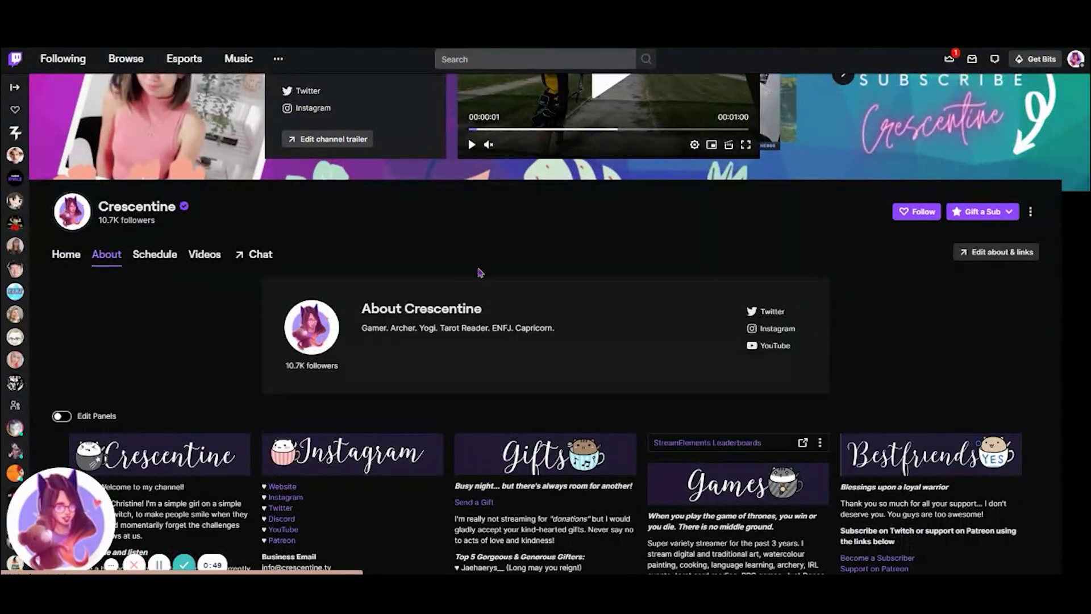
{"action": "scroll", "coordinate": [671, 336], "scroll_direction": "down", "scroll_amount": 4}
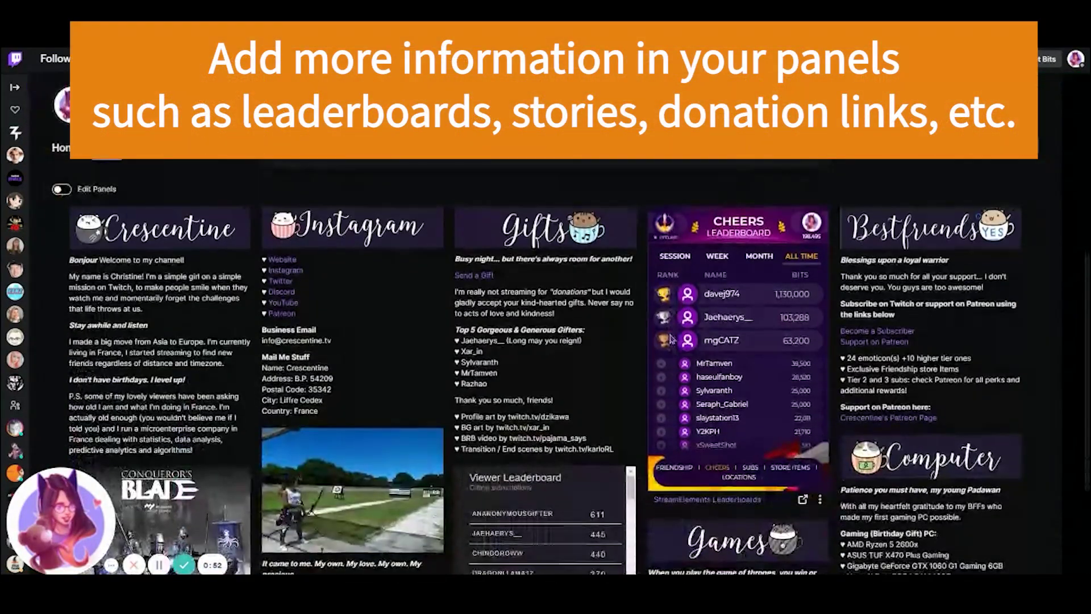
{"action": "scroll", "coordinate": [671, 339], "scroll_direction": "down", "scroll_amount": 3}
{"action": "scroll", "coordinate": [196, 280], "scroll_direction": "up", "scroll_amount": 3}
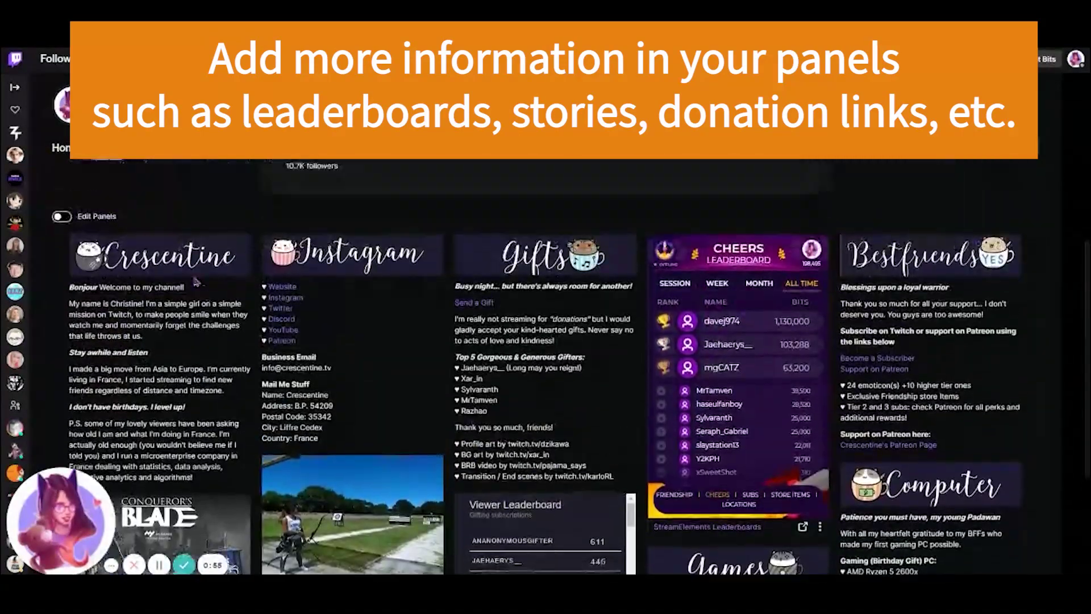
{"action": "left_click", "coordinate": [61, 216]}
{"action": "scroll", "coordinate": [442, 355], "scroll_direction": "down", "scroll_amount": 4}
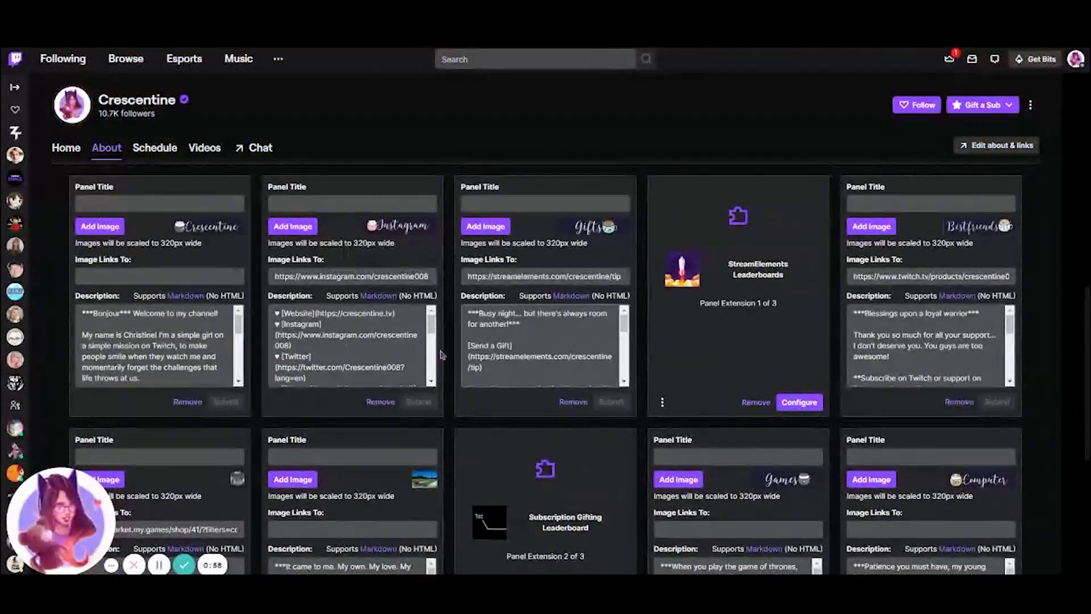
{"action": "scroll", "coordinate": [927, 346], "scroll_direction": "down", "scroll_amount": 3}
{"action": "scroll", "coordinate": [283, 335], "scroll_direction": "up", "scroll_amount": 3}
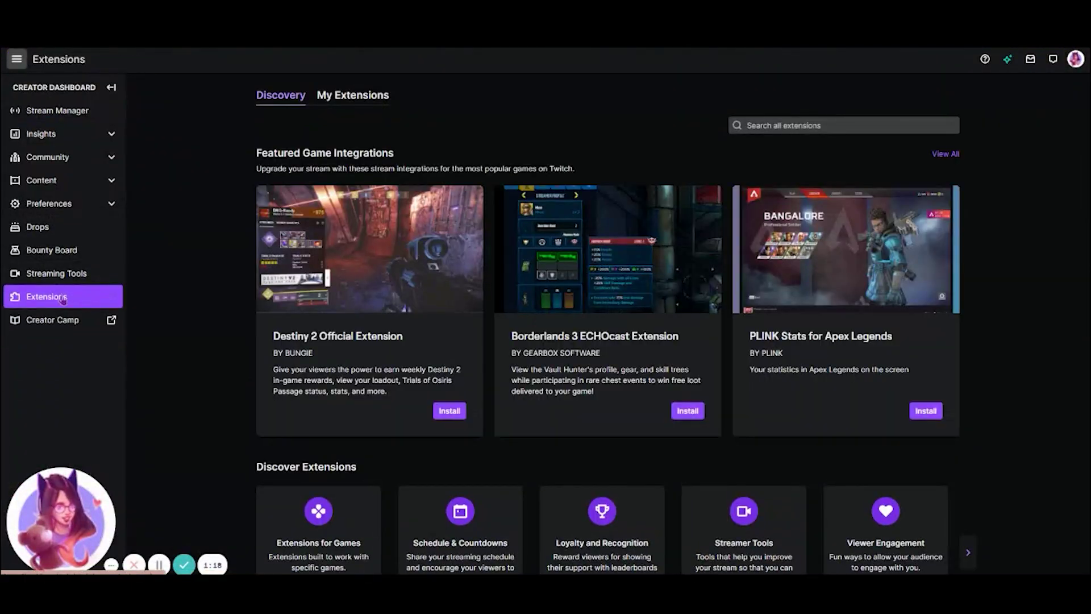
Scroll through the Extensions Discovery categories and featured integrations
{"action": "scroll", "coordinate": [232, 312], "scroll_direction": "down", "scroll_amount": 5}
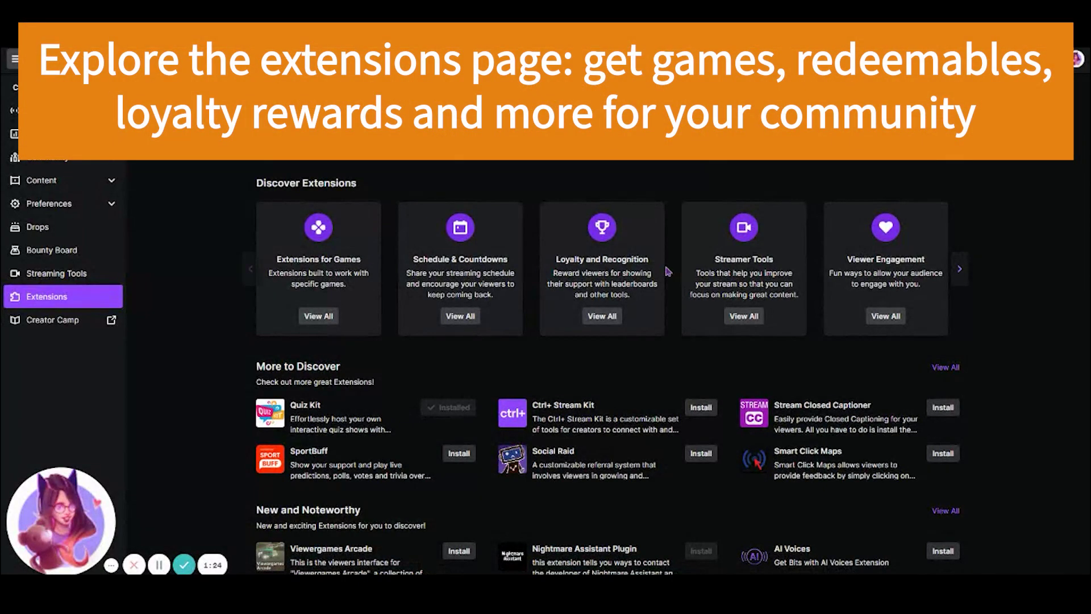
{"action": "scroll", "coordinate": [779, 254], "scroll_direction": "down", "scroll_amount": 6}
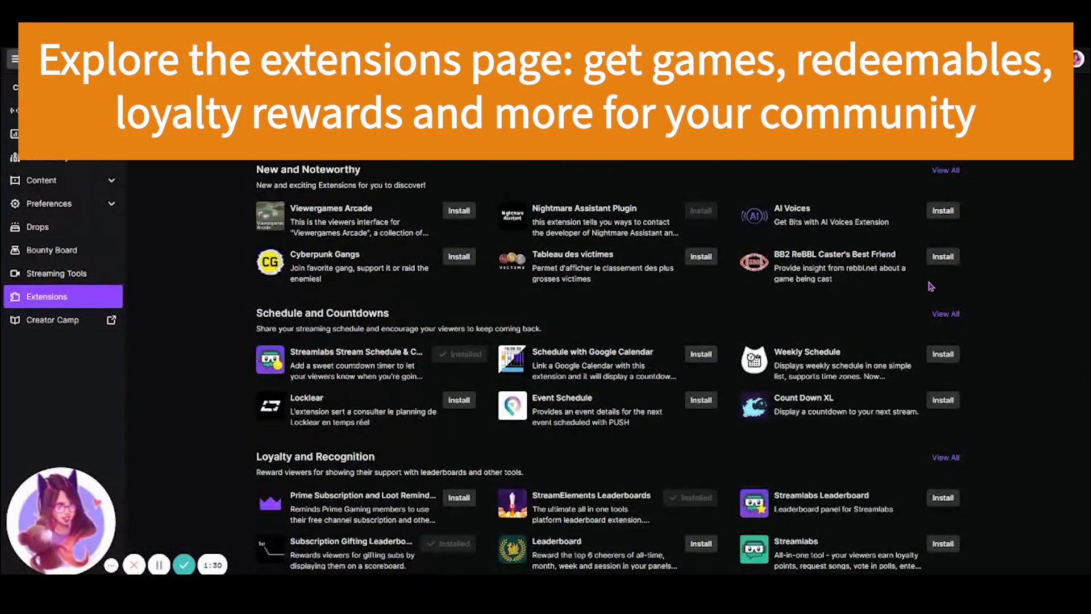
{"action": "scroll", "coordinate": [930, 287], "scroll_direction": "down", "scroll_amount": 4}
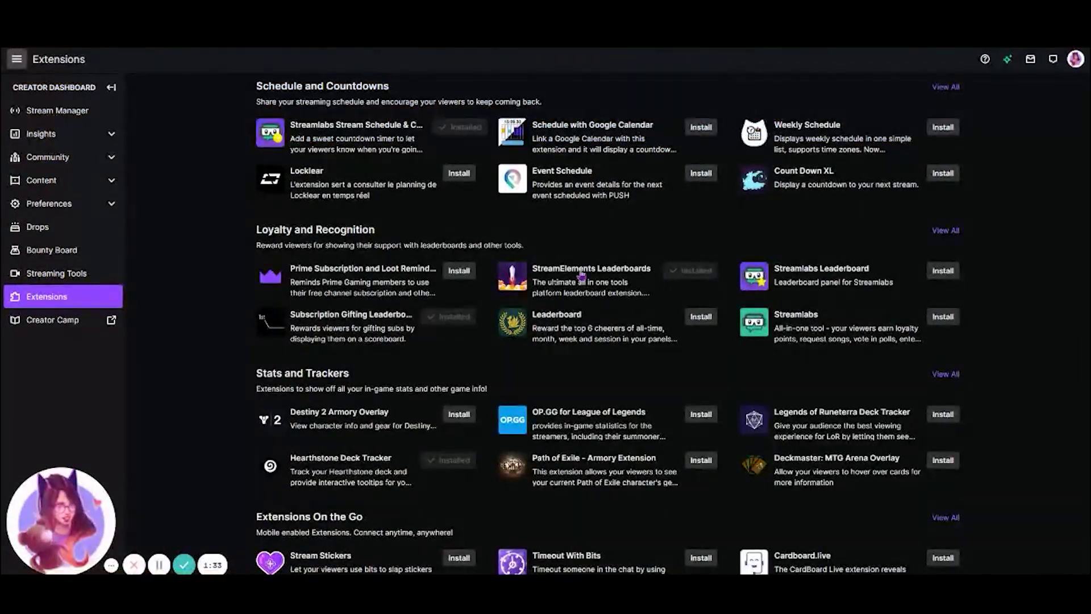